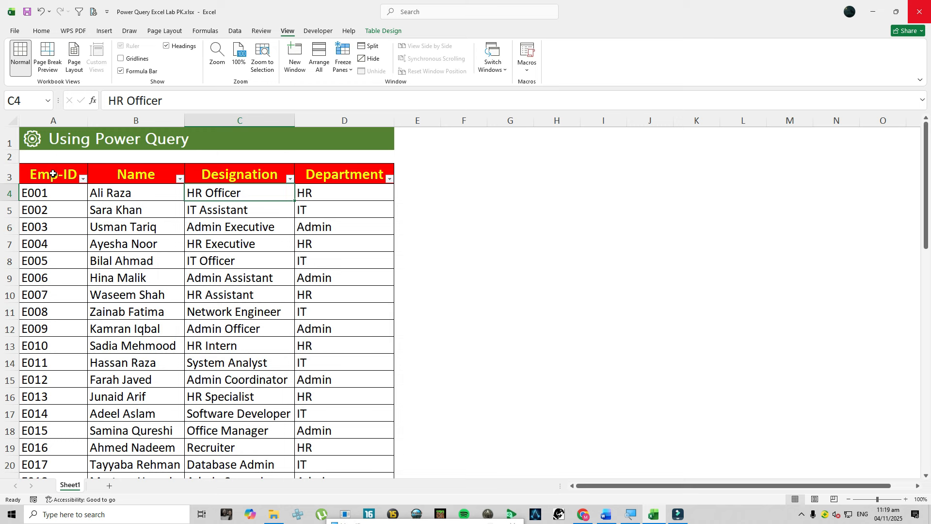
- Review the employee table's column headers and the values offered in the Department filter
click(122, 177)
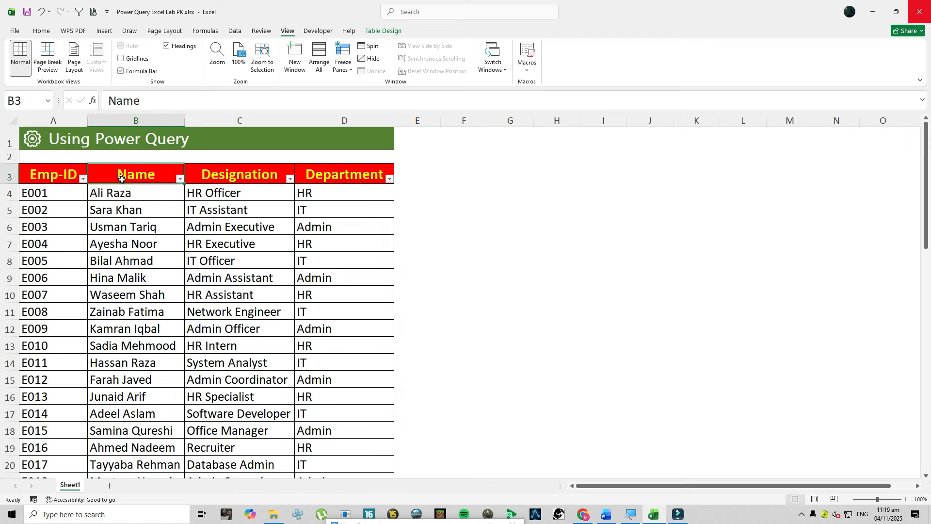
click(240, 175)
click(342, 177)
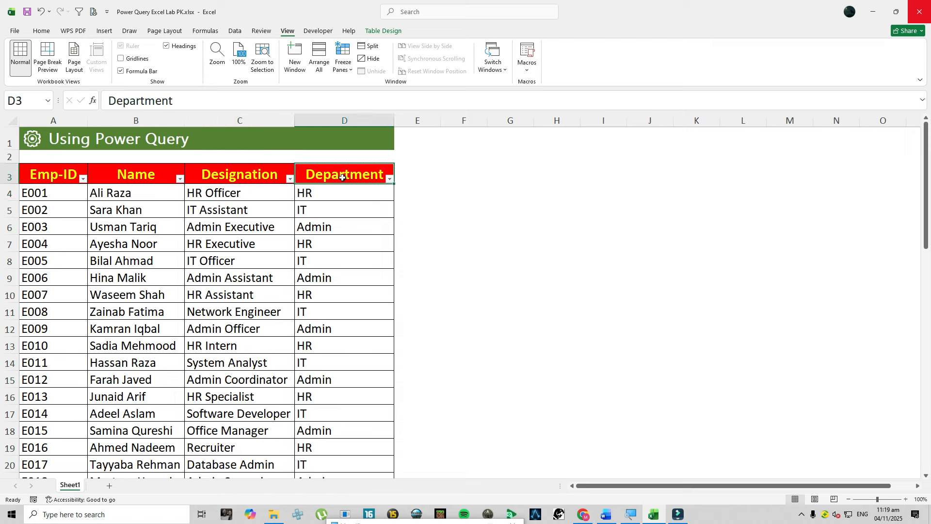
click(390, 178)
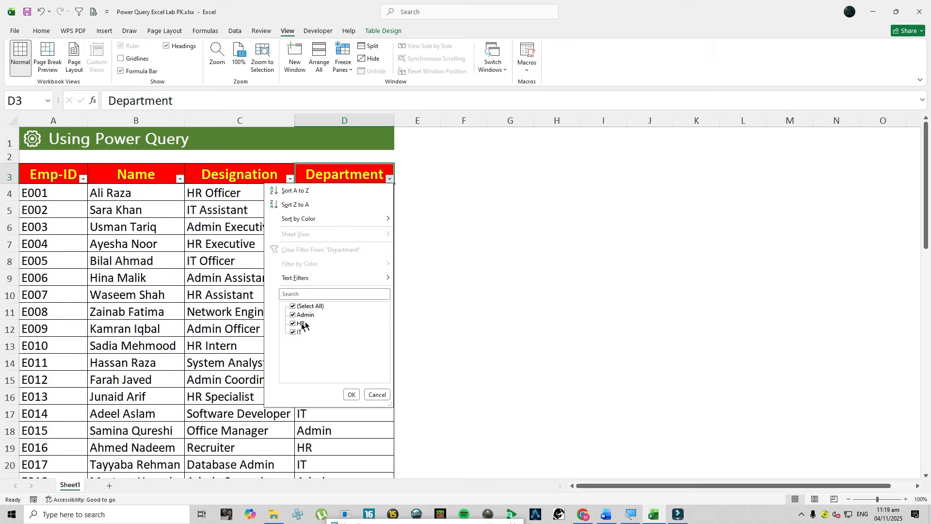
click(376, 394)
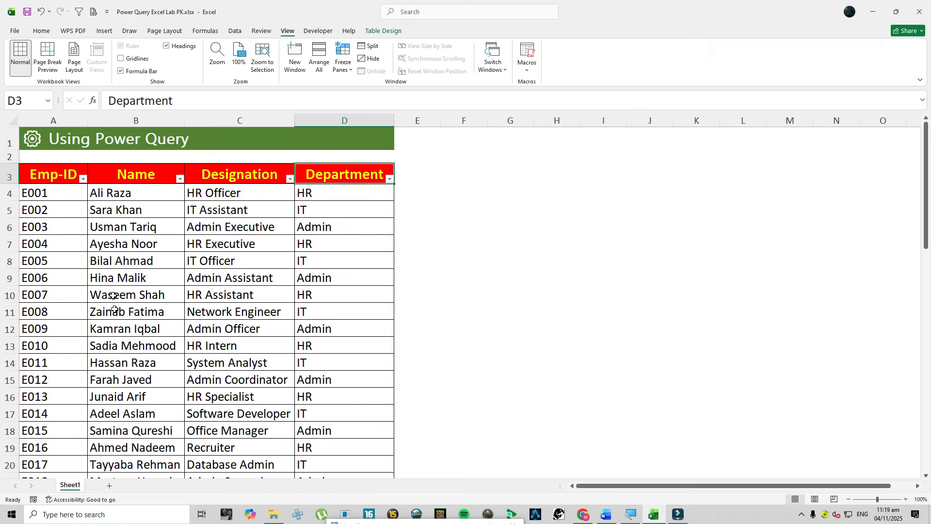
- Check that the employee data is already formatted as a table and view its table name
click(53, 183)
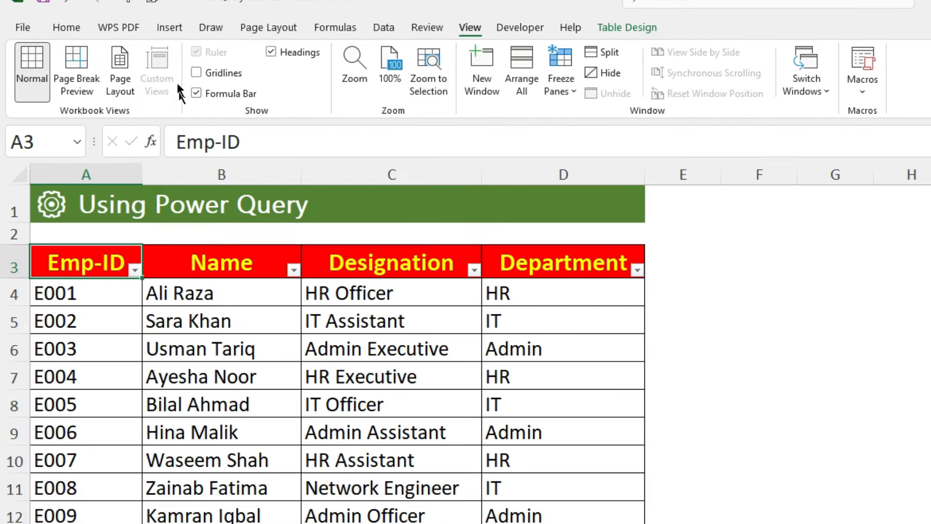
click(165, 27)
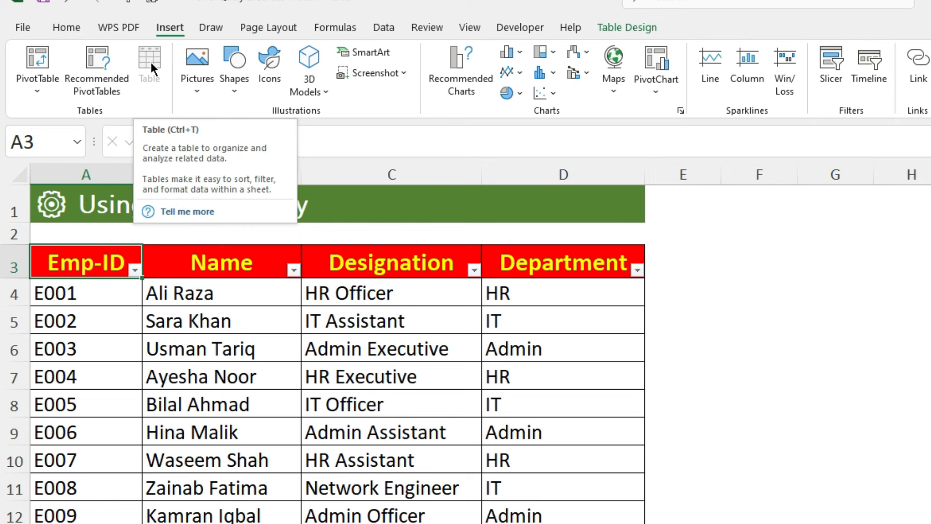
click(268, 393)
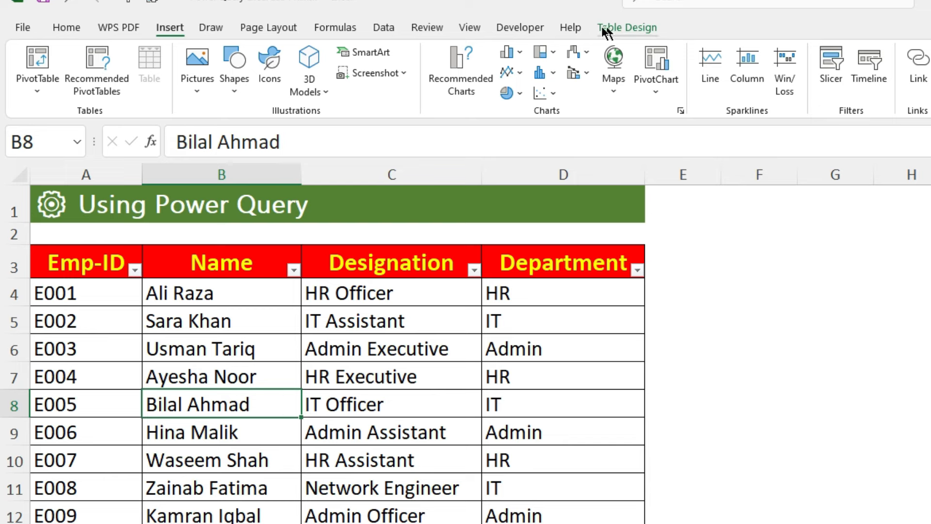
click(633, 28)
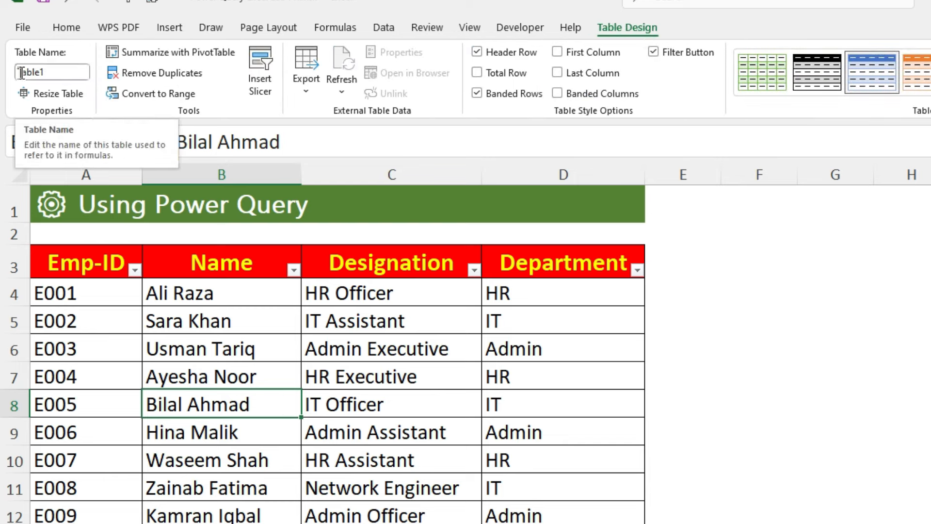
- Load the employee table into the Power Query Editor and view the Department column's filter options without applying a filter
click(167, 293)
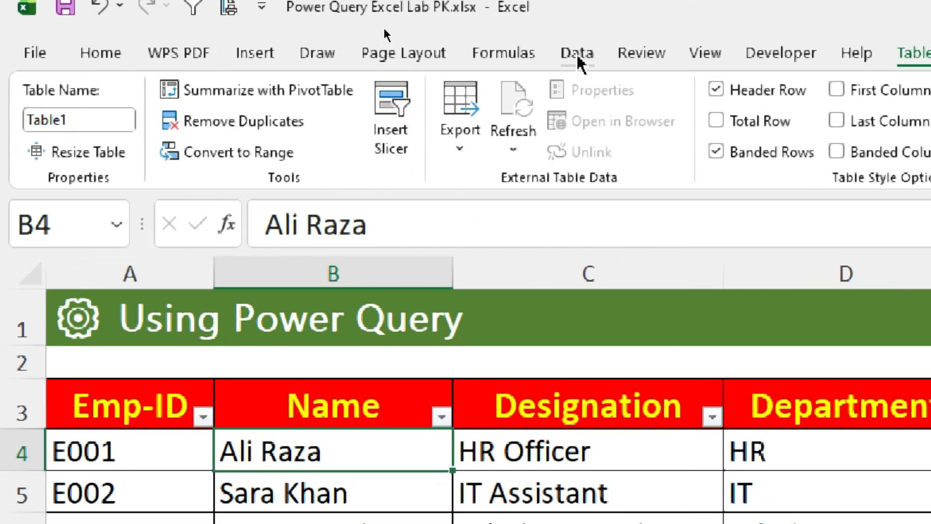
click(577, 54)
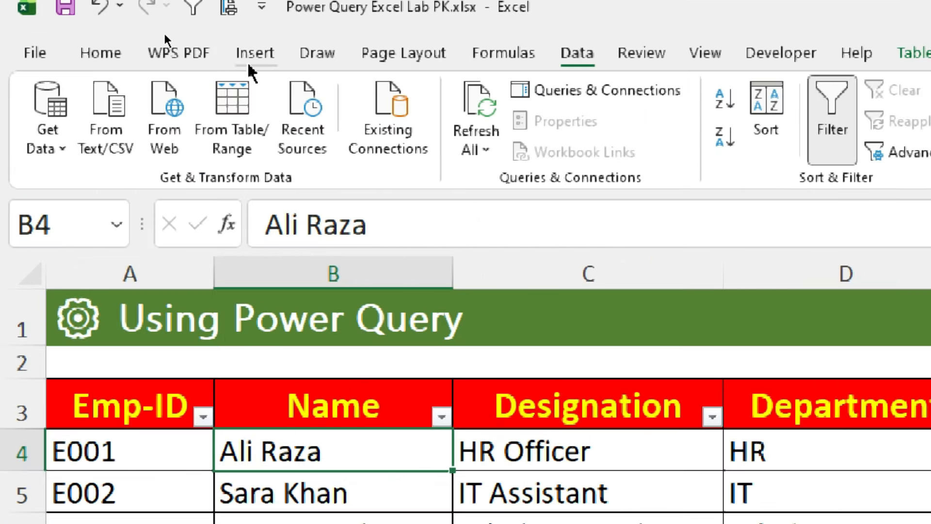
click(238, 95)
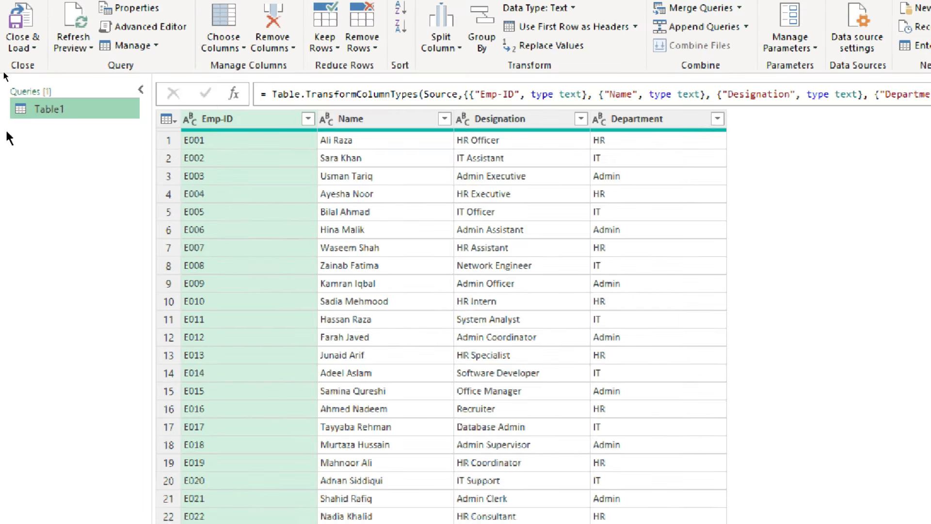
click(717, 119)
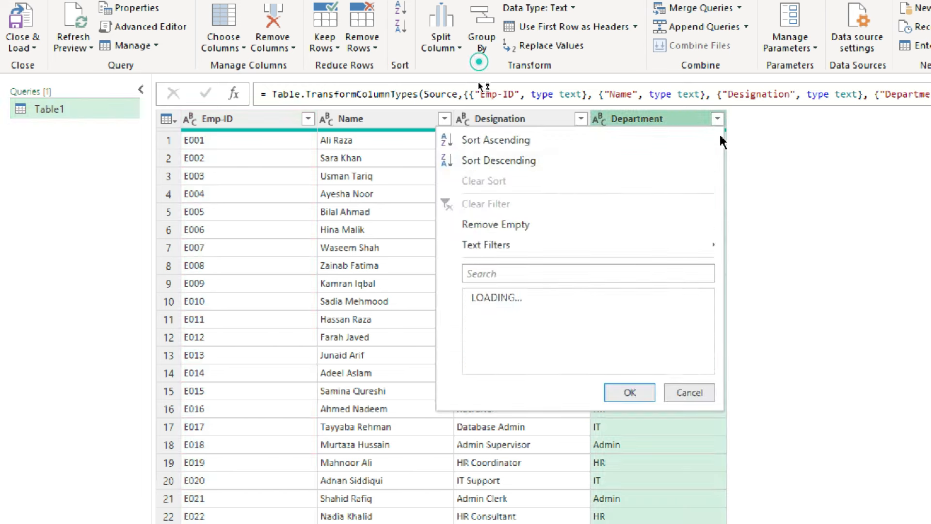
click(711, 392)
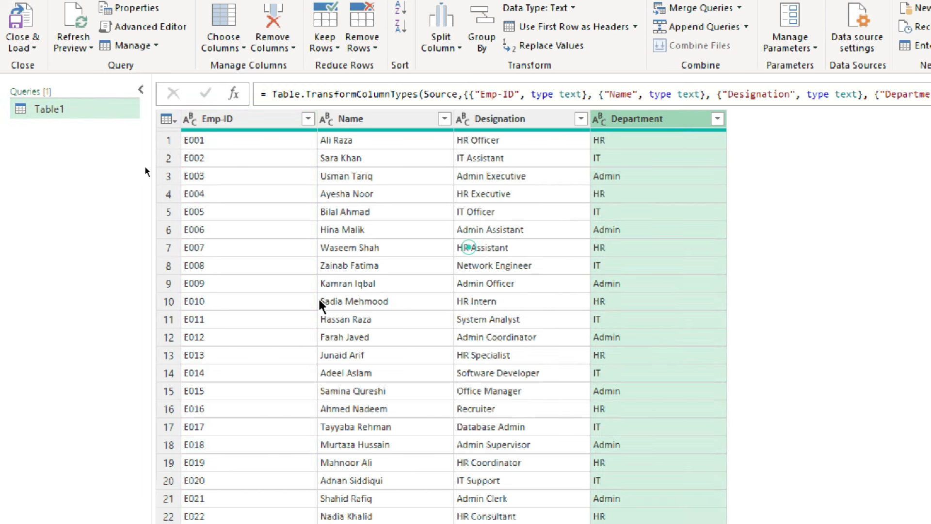
- Duplicate the Table1 query, and duplicate that copy as well, to make three identical queries
right_click(54, 109)
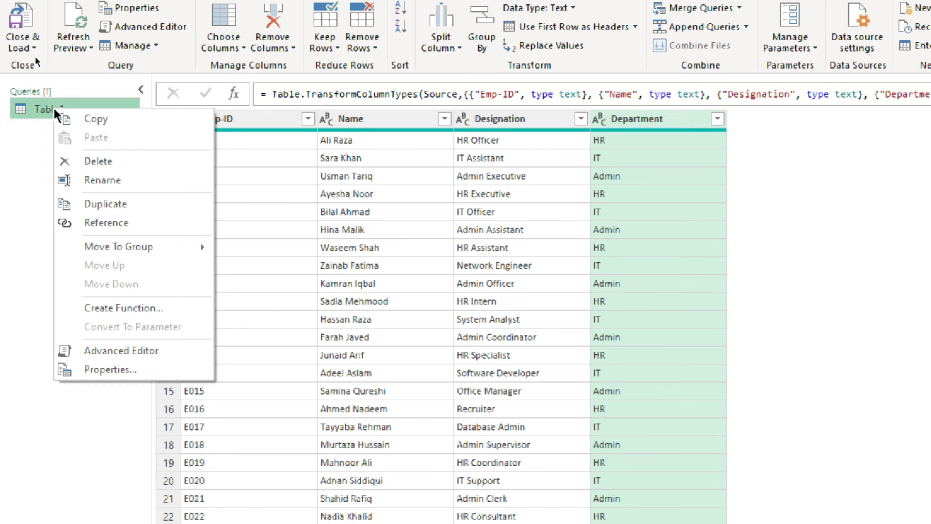
click(111, 204)
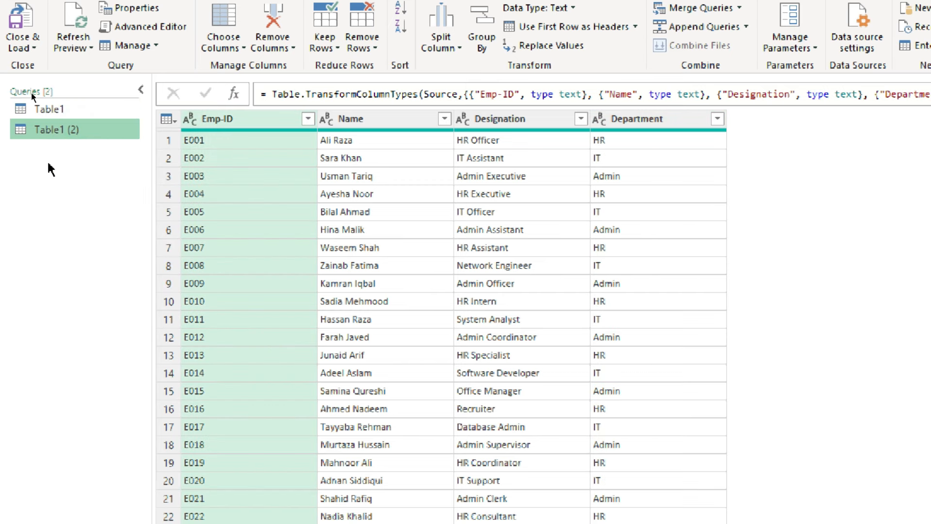
right_click(49, 129)
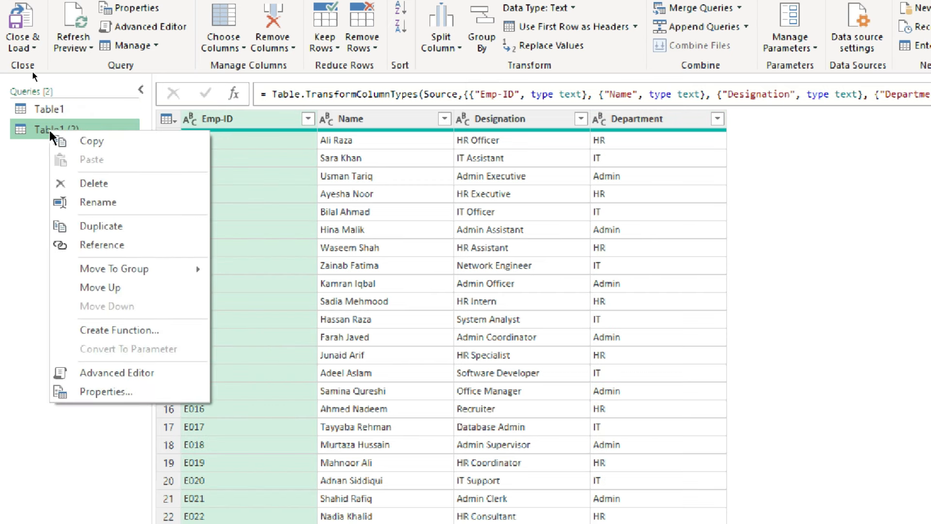
click(100, 227)
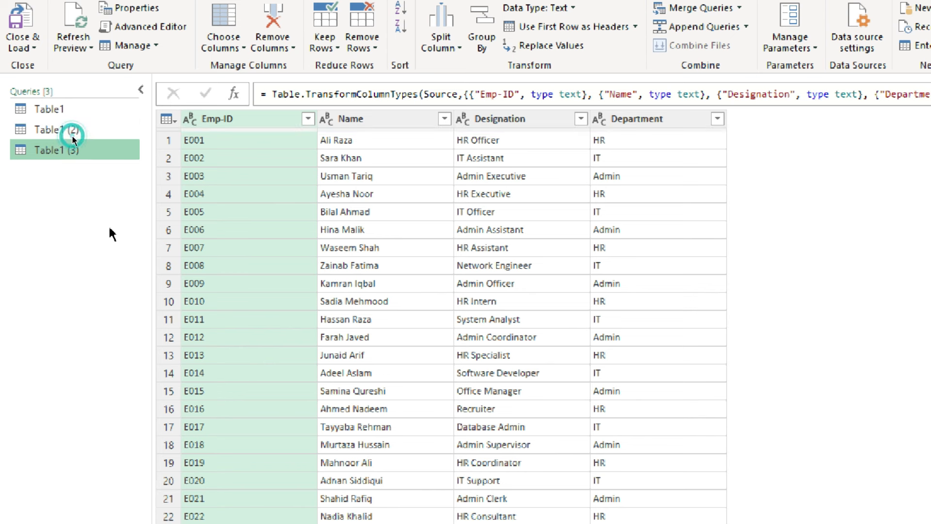
- Rename the original Table1 query as HR
click(36, 102)
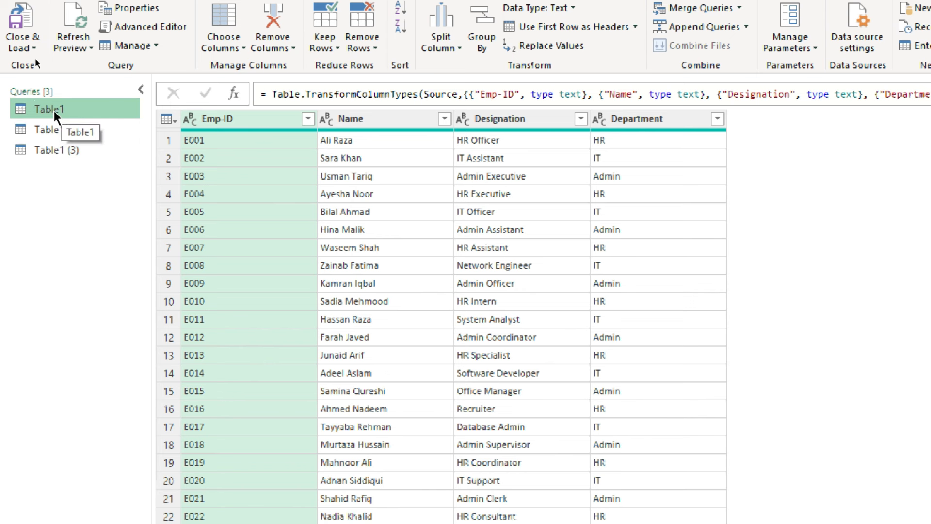
right_click(54, 109)
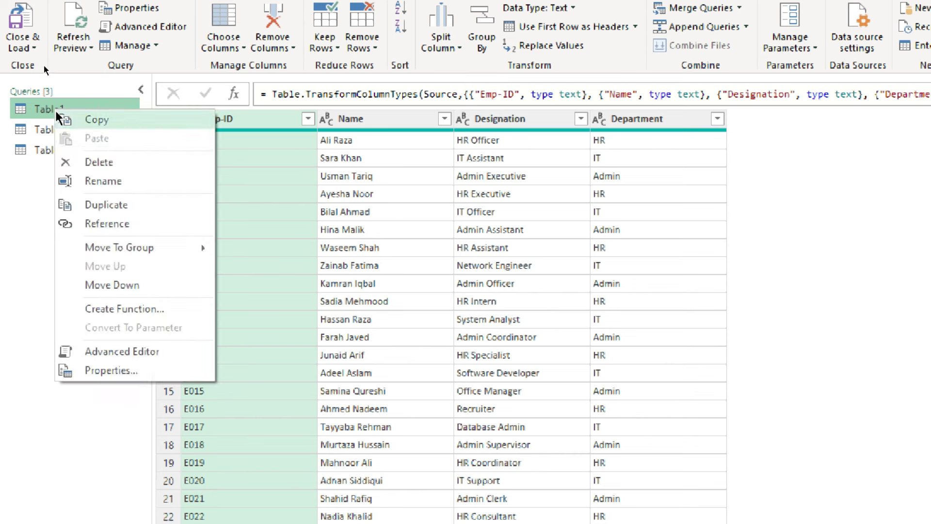
click(100, 187)
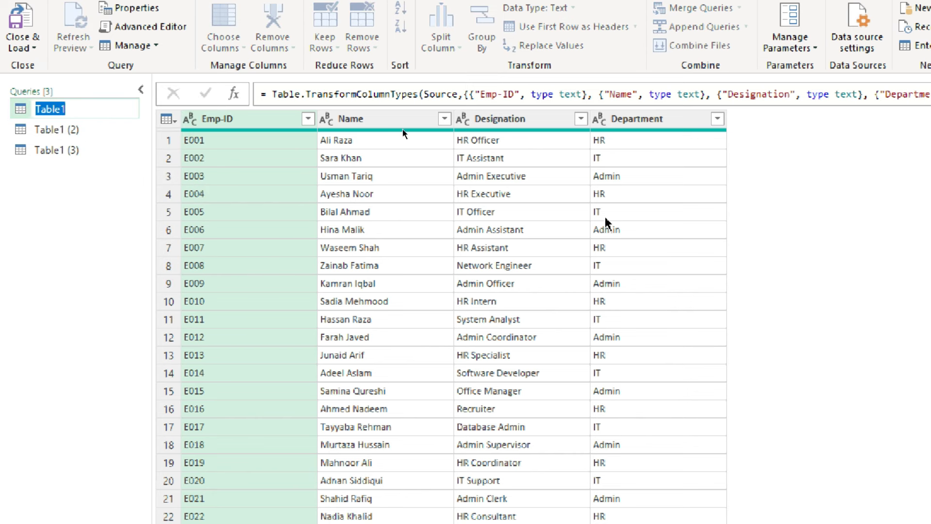
text(HR)
click(36, 70)
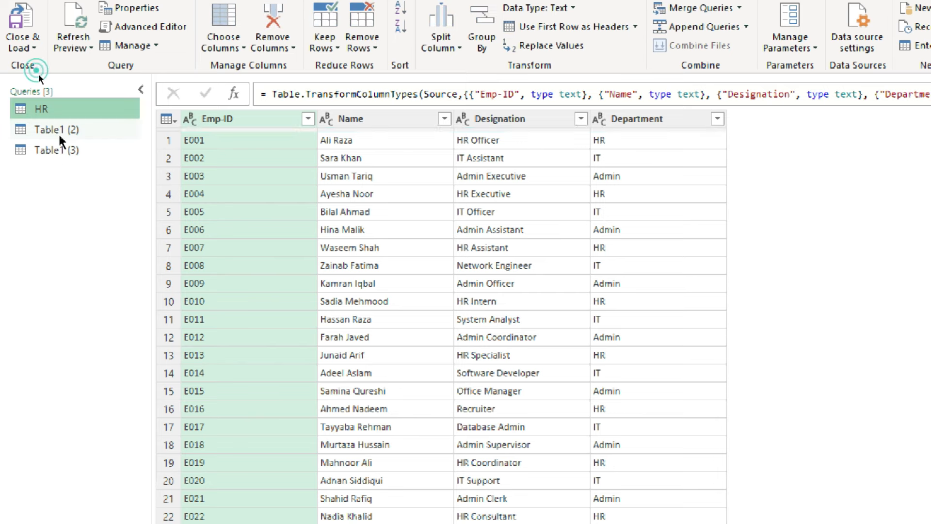
- Rename the Table1 (2) query as IT and the Table1 (3) query as Admin
double_click(62, 130)
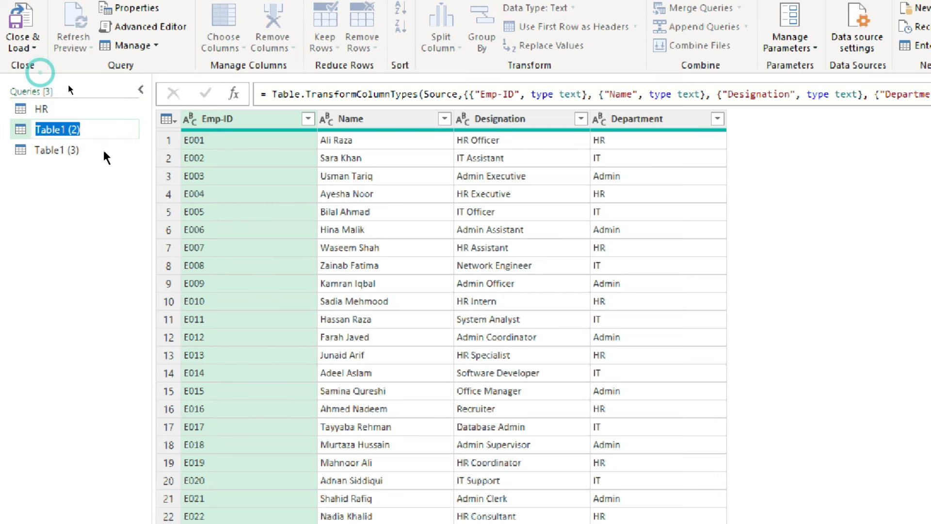
text(IT)
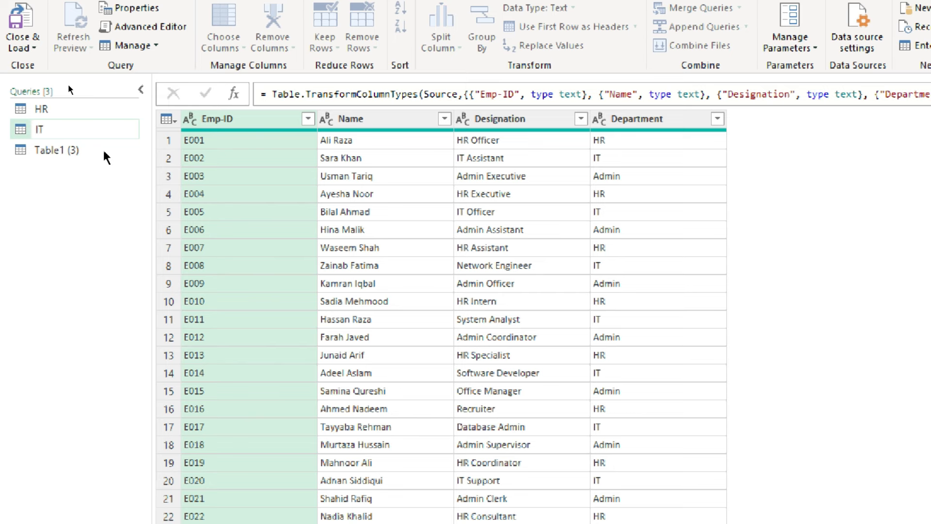
double_click(69, 150)
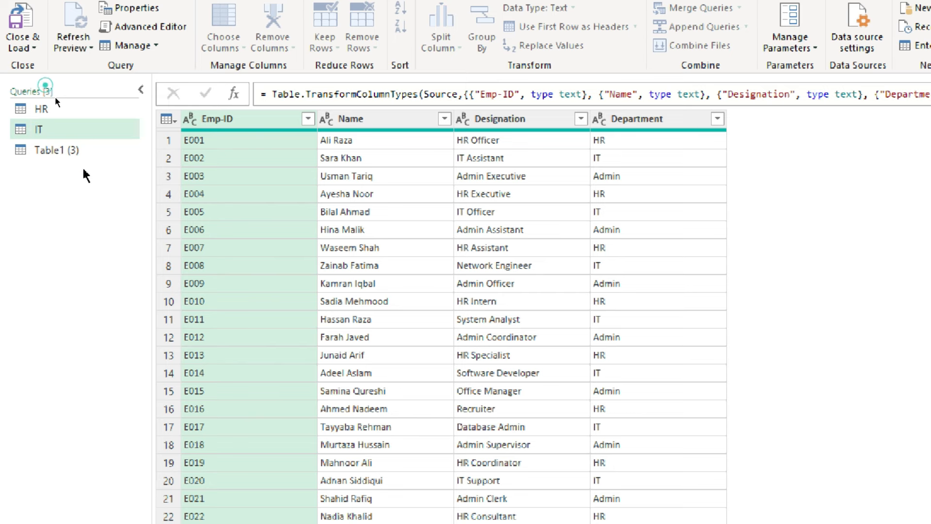
text(A)
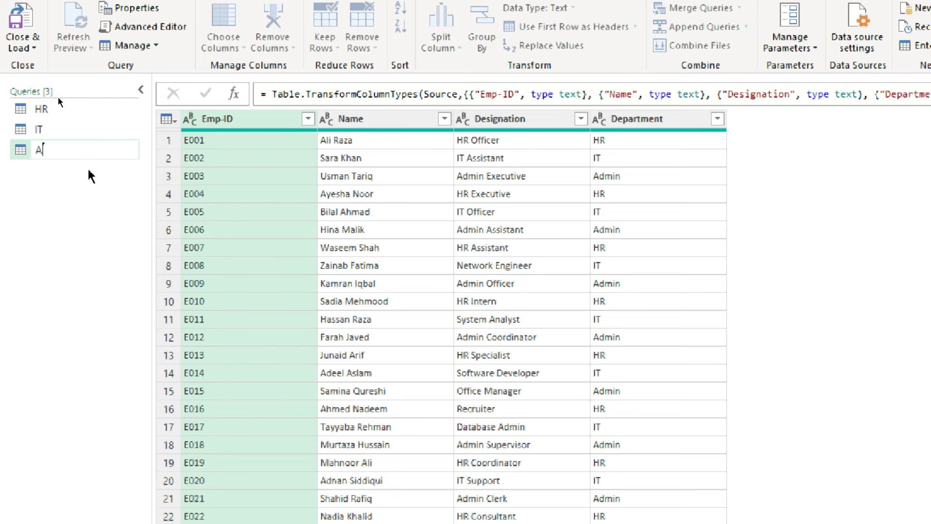
text(dmin)
key(Return)
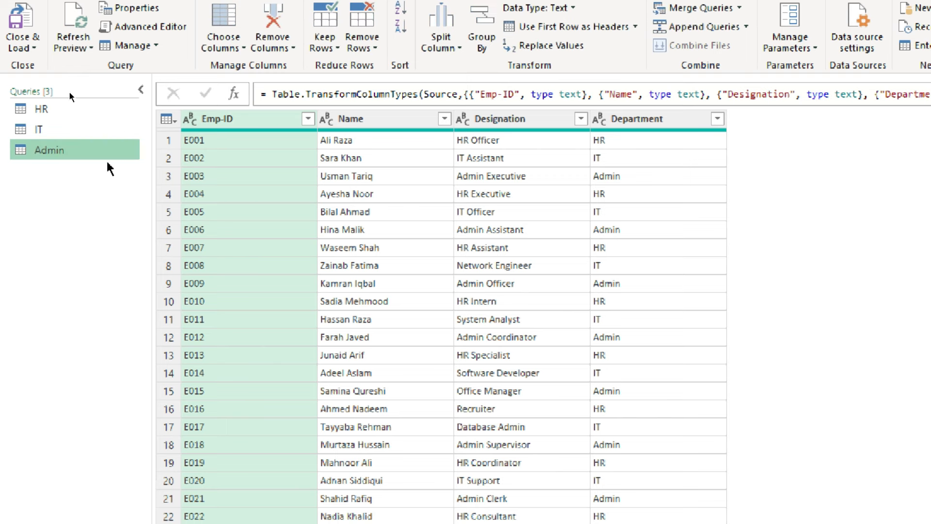
- Filter the Department column of the HR query to keep only the HR rows
click(40, 109)
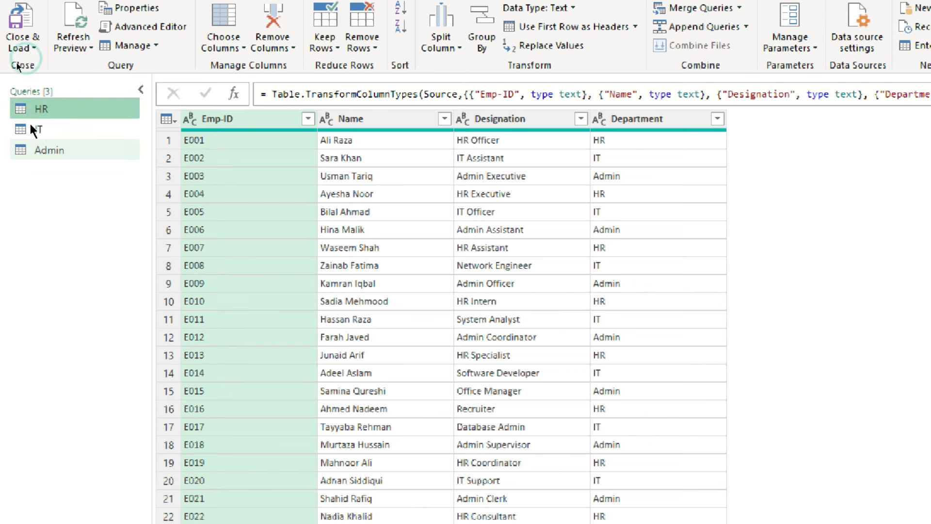
click(717, 119)
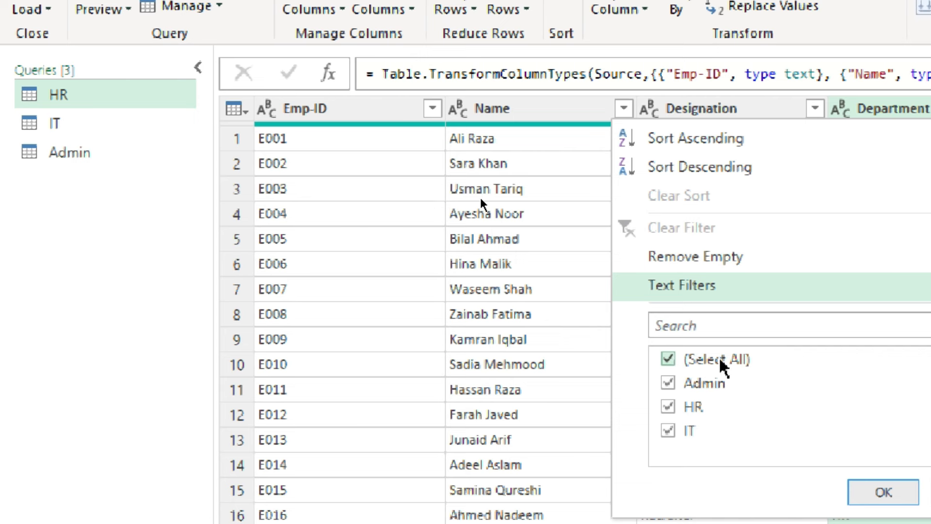
click(668, 359)
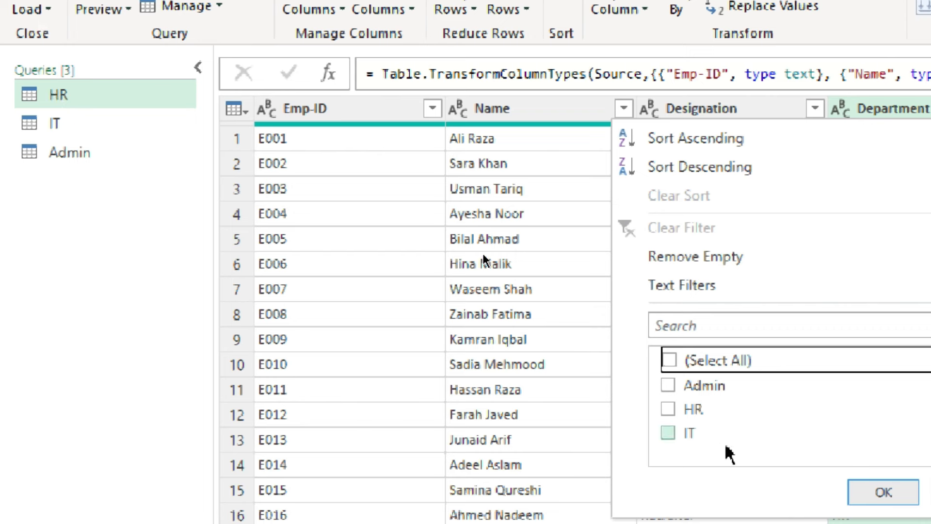
click(669, 408)
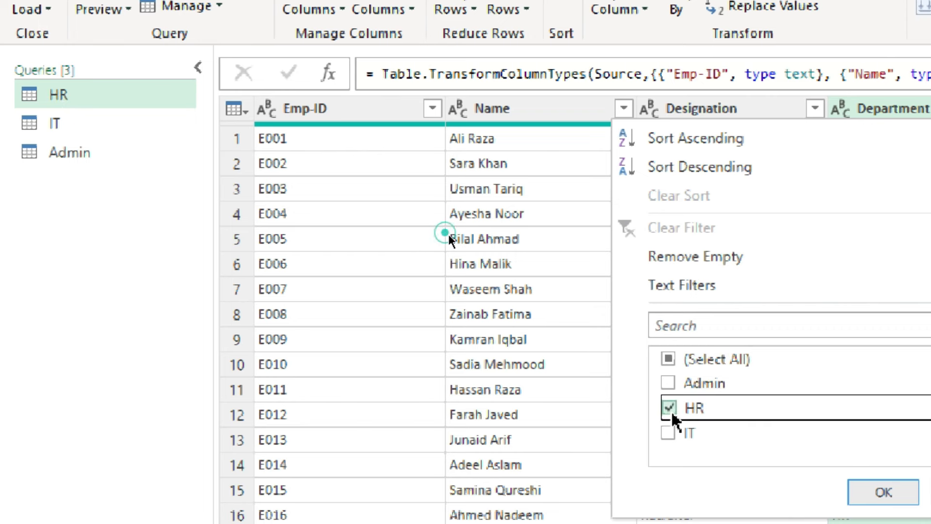
click(899, 492)
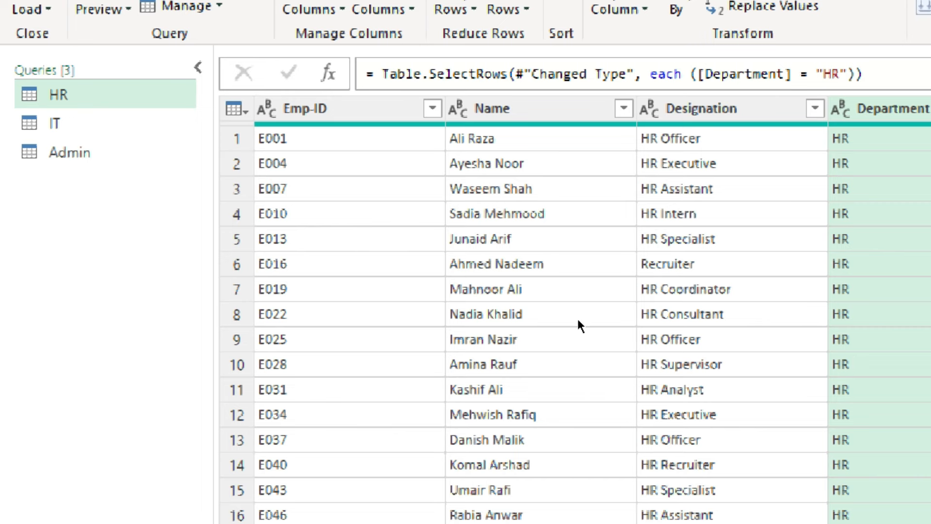
- Filter the Department column of the IT query to keep only the IT rows
click(60, 127)
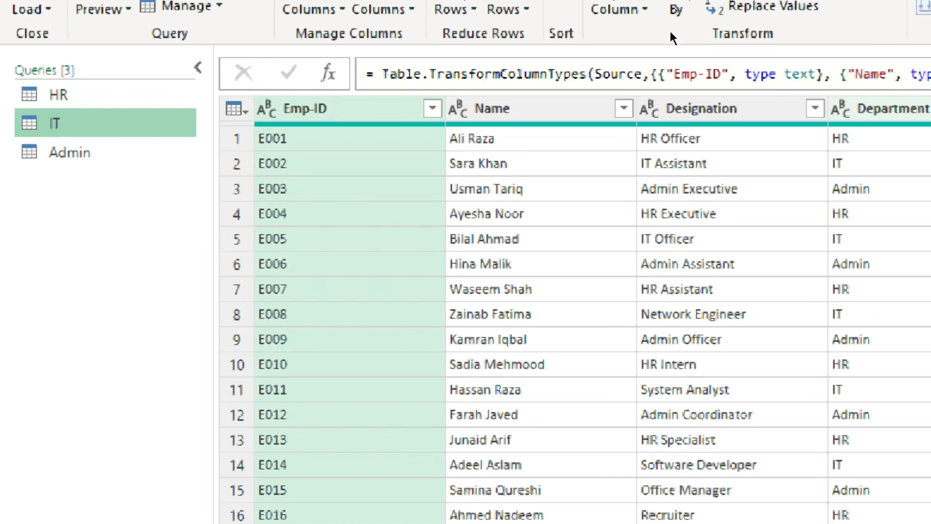
click(670, 32)
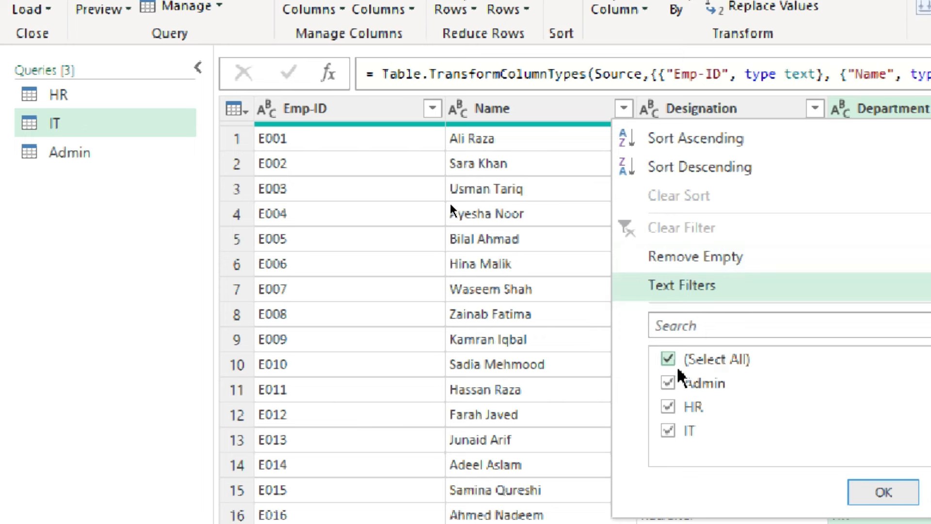
click(669, 360)
click(668, 432)
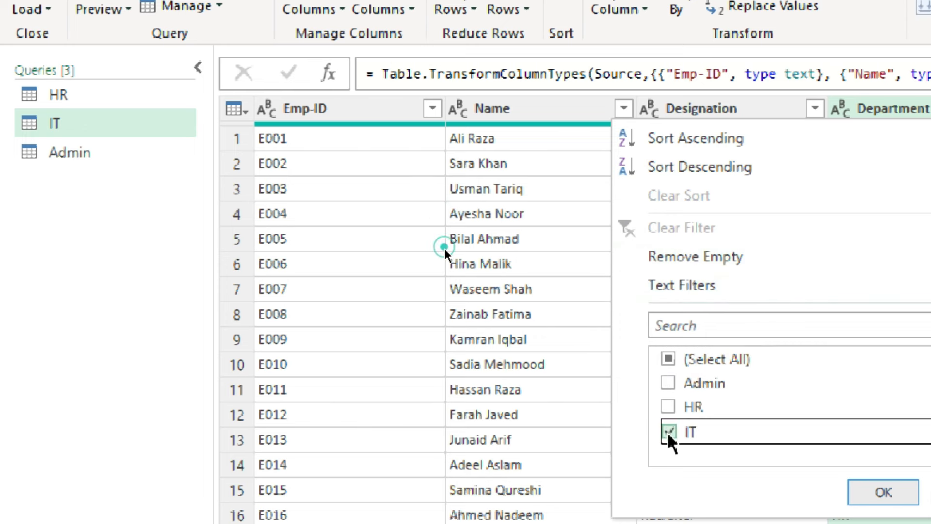
click(882, 492)
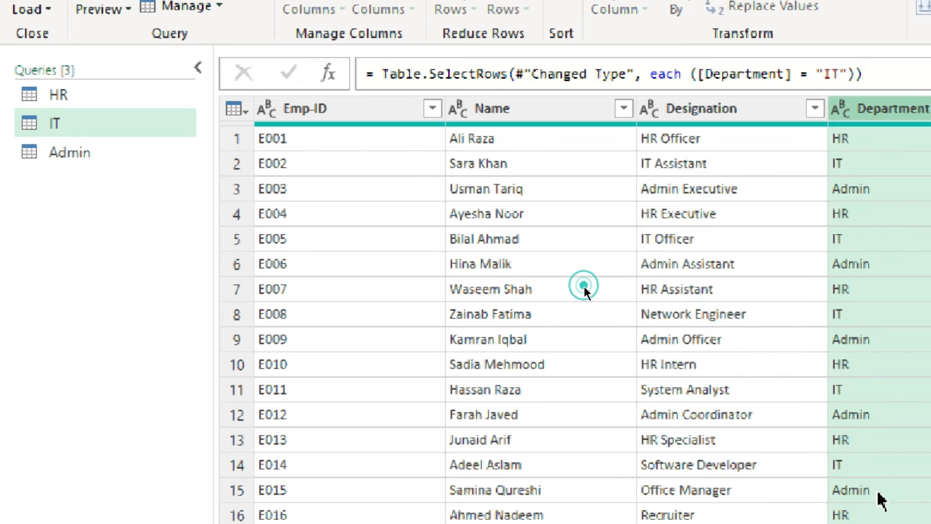
- Filter the Department column of the Admin query to keep only the Admin rows
click(58, 151)
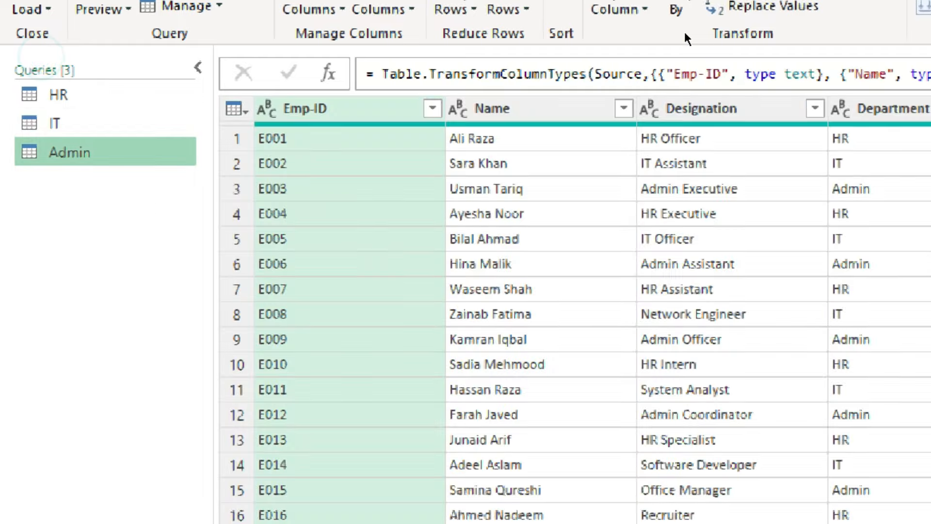
click(674, 35)
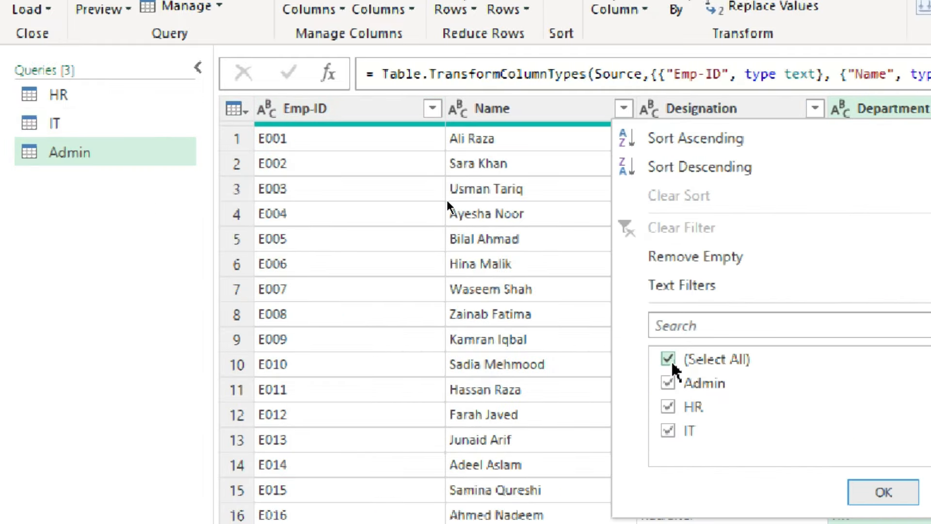
click(671, 360)
click(668, 383)
click(883, 492)
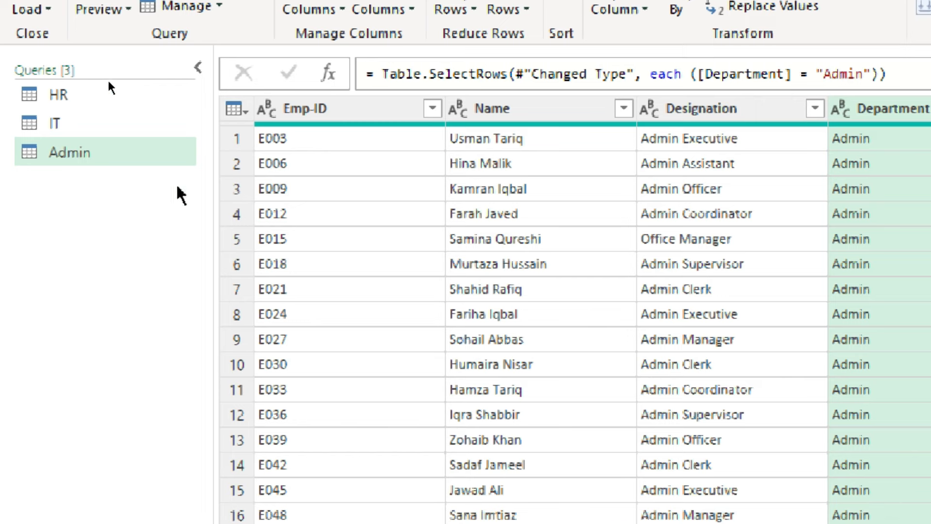
- Check the filtered rows of the HR, IT and Admin queries one after another
click(56, 93)
click(61, 125)
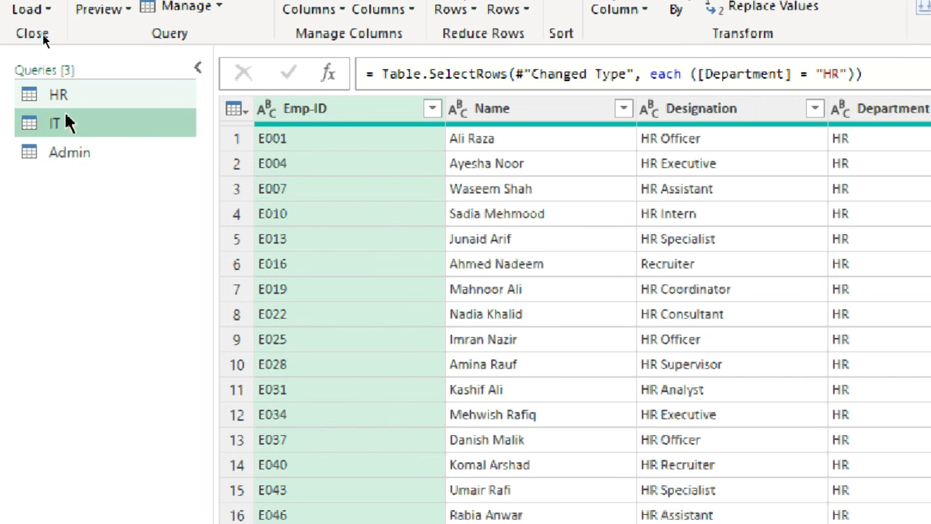
click(71, 153)
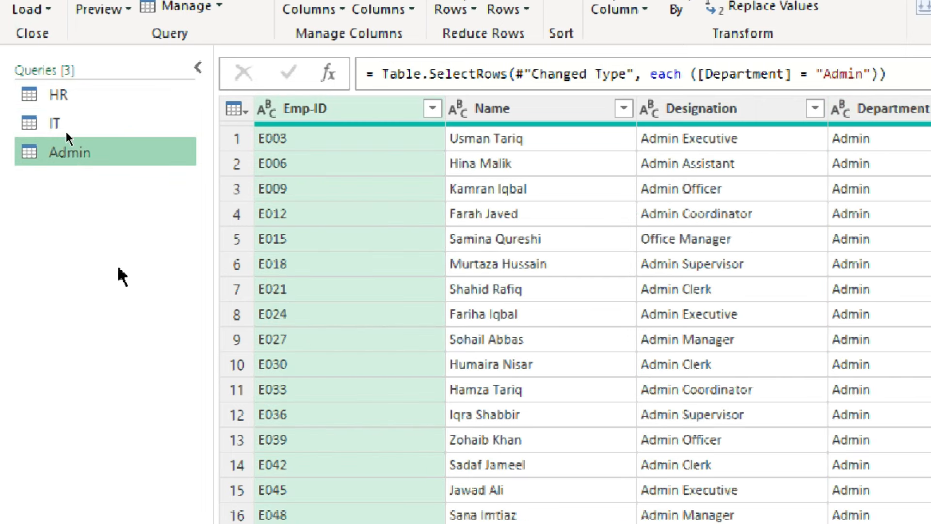
click(93, 94)
click(74, 124)
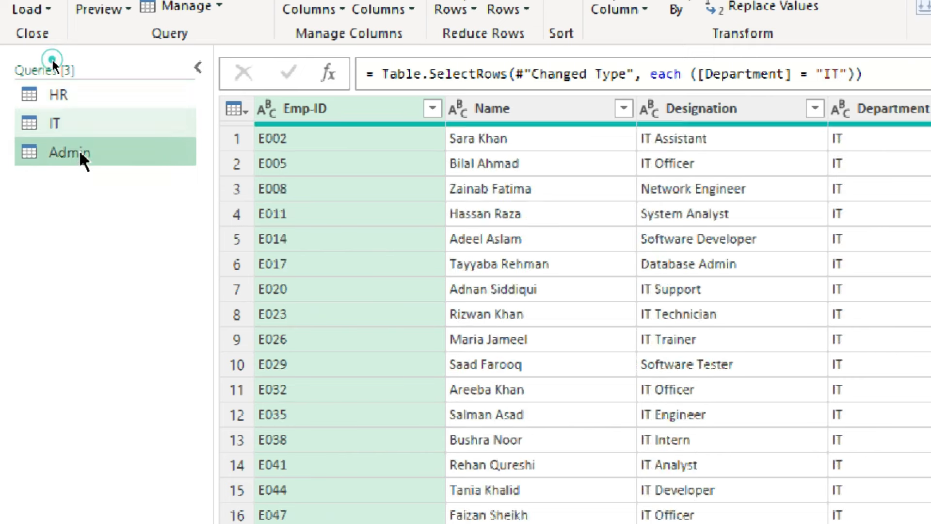
click(80, 152)
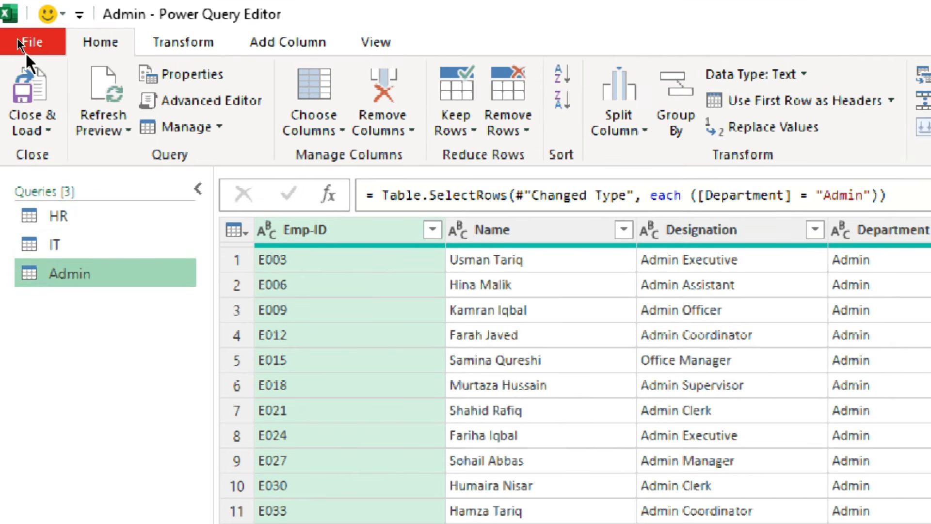
- Close and load the three queries into the workbook, and view the IT and HR sheets
click(49, 129)
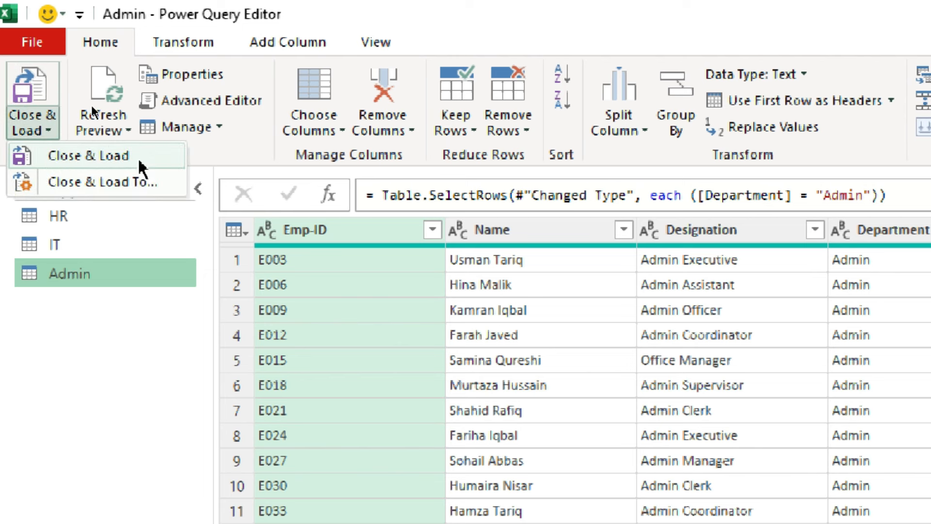
click(92, 164)
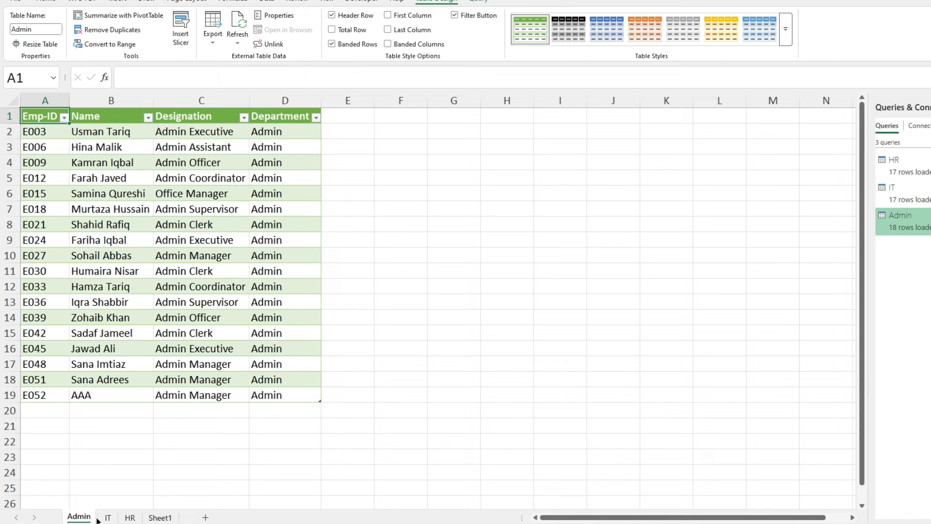
click(107, 518)
click(130, 517)
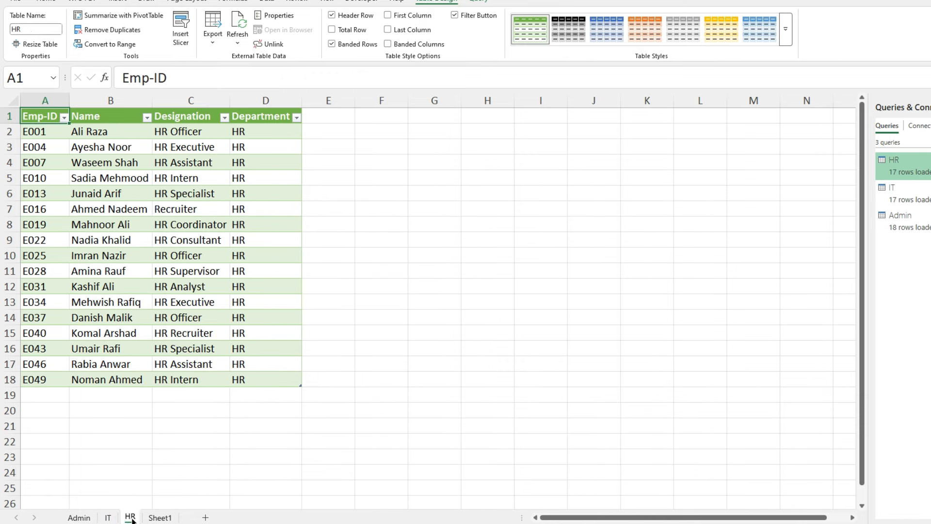
- Change the department in the last row of the Sheet1 source table, cell D55, to HR
click(158, 517)
click(78, 319)
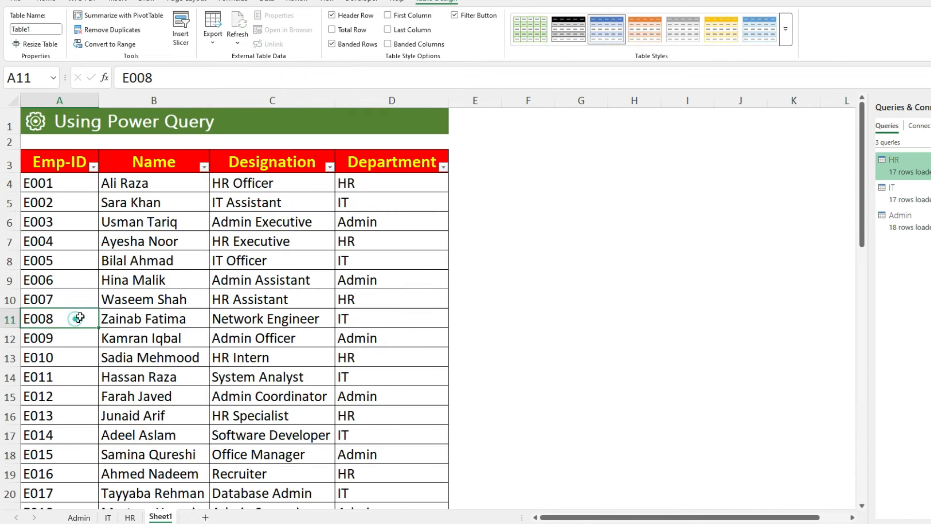
key(ctrl+Down)
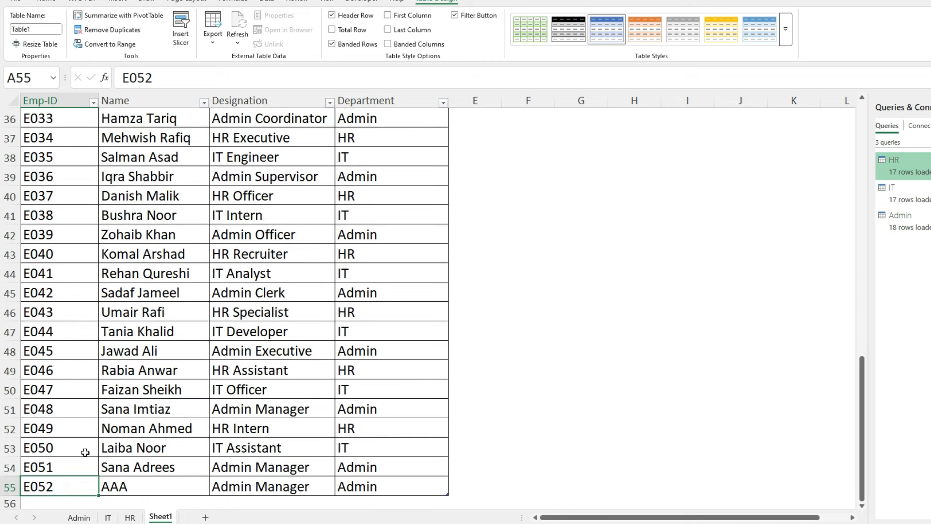
click(79, 517)
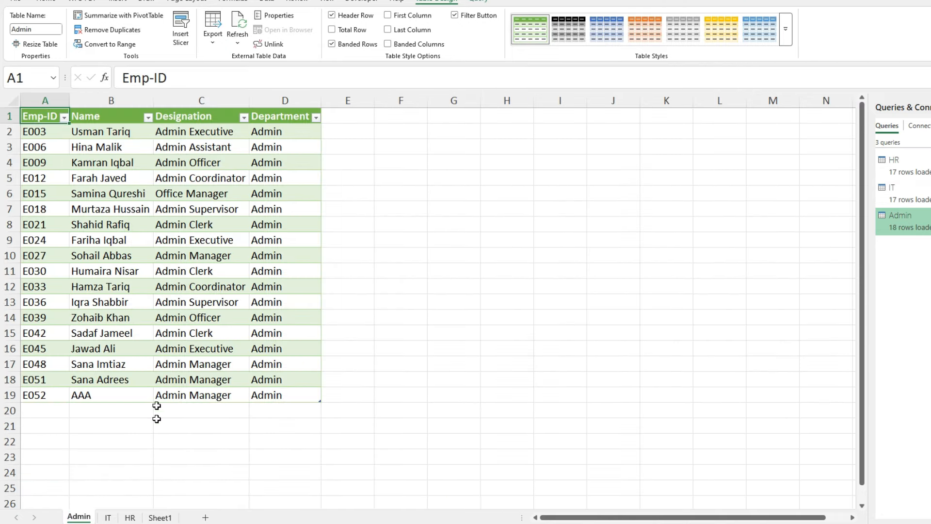
click(156, 518)
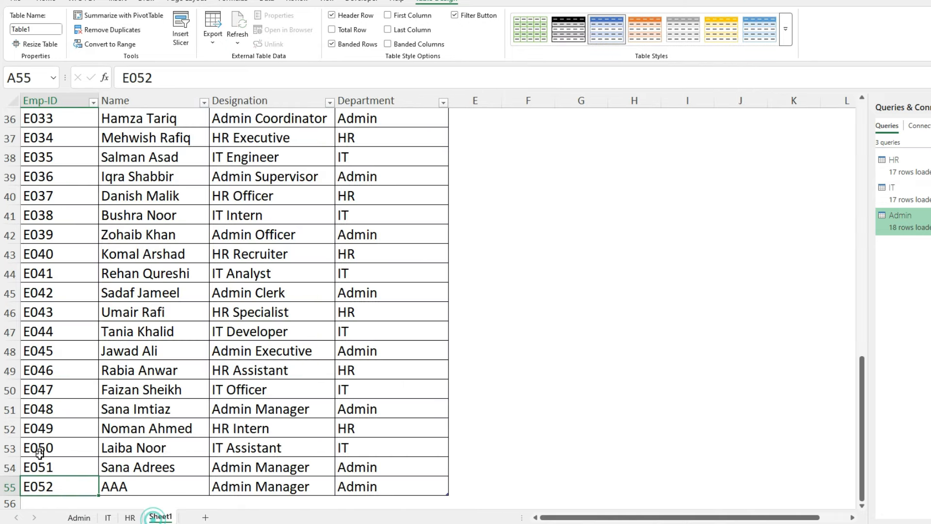
click(357, 487)
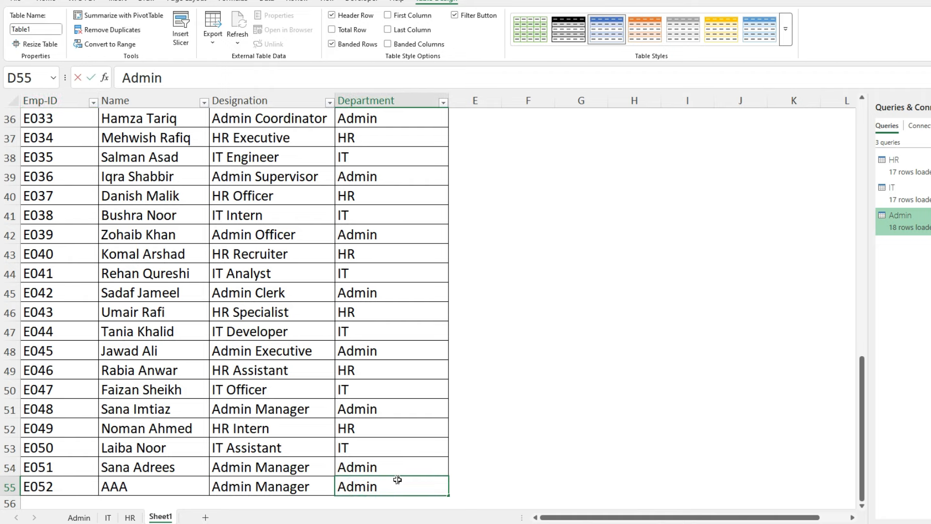
text(HR)
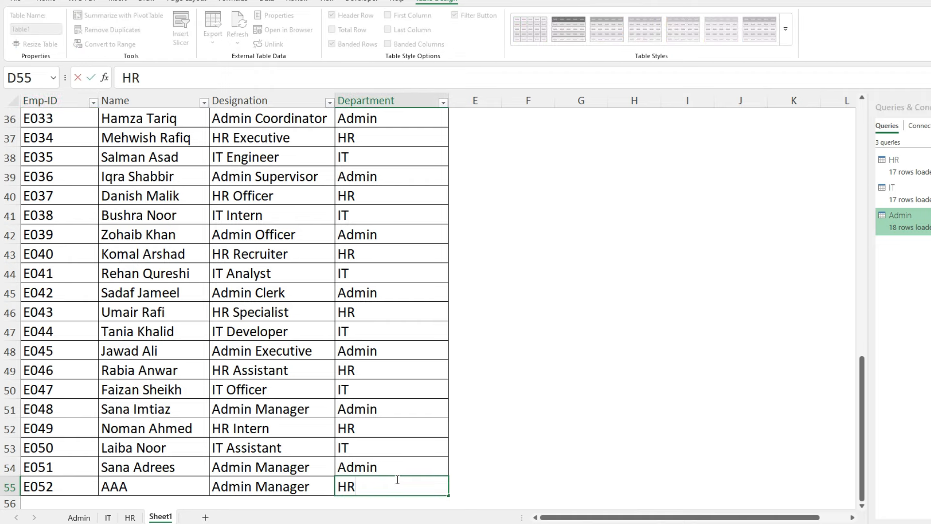
key(Return)
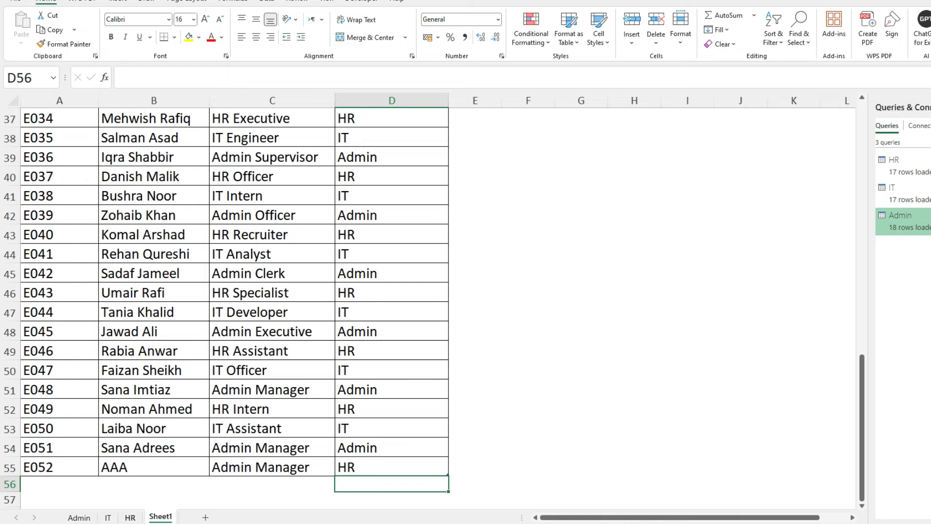
- Refresh the query table on the HR sheet and select its last row, A19:D19
click(129, 518)
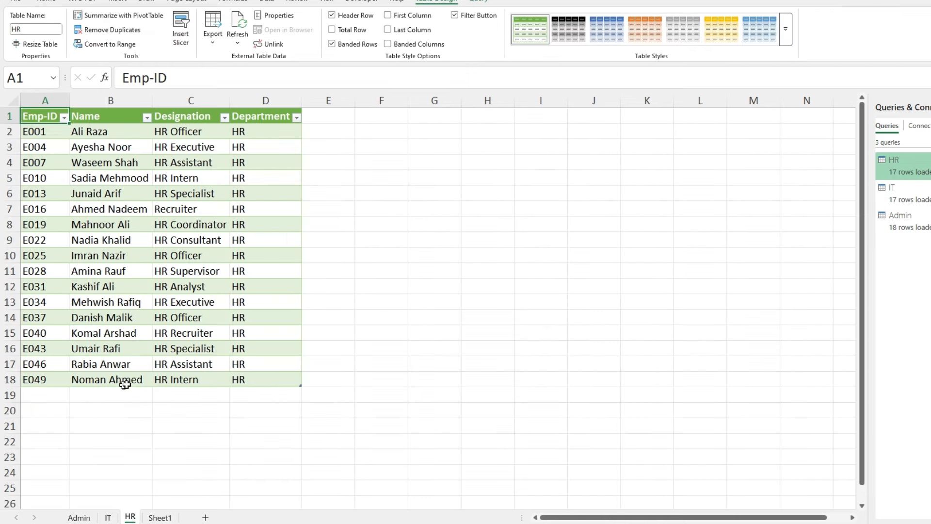
right_click(216, 289)
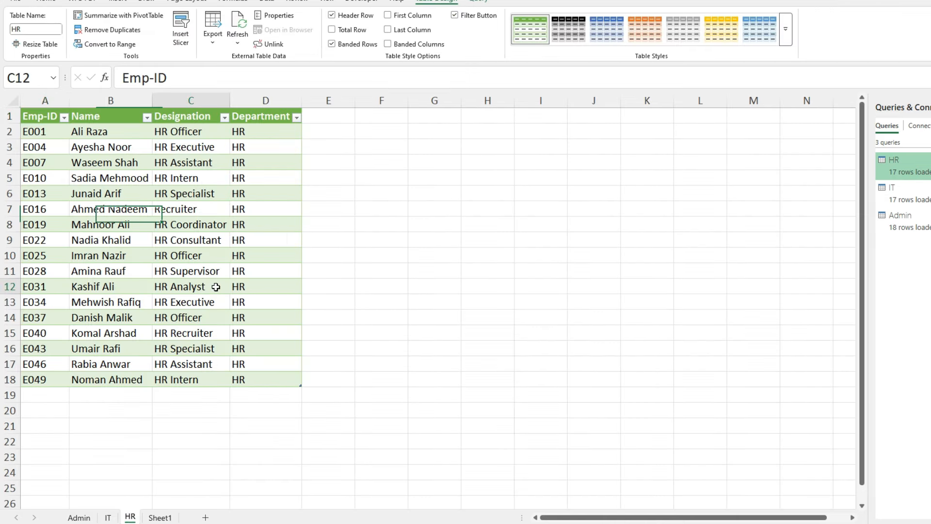
click(246, 302)
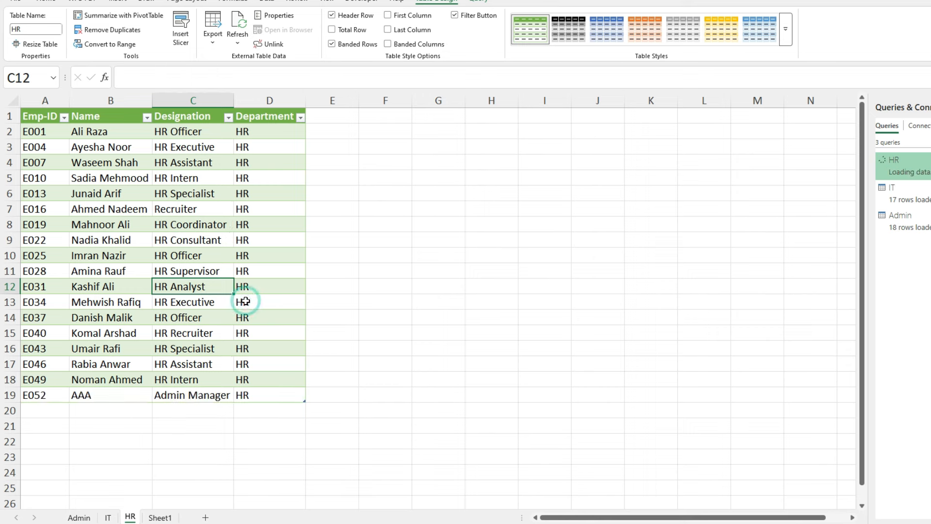
click(46, 394)
drag(35, 396, 279, 392)
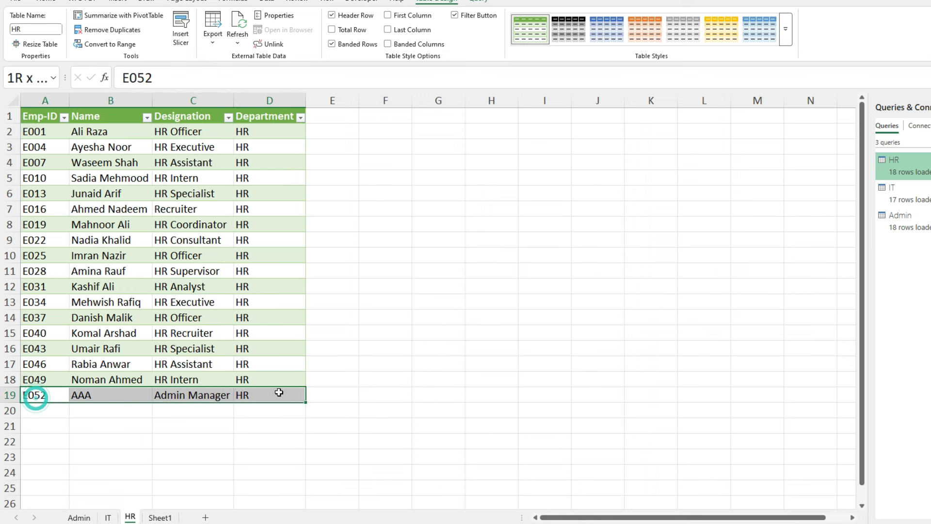
- Refresh the query table on the Admin sheet and return to Sheet1
click(78, 517)
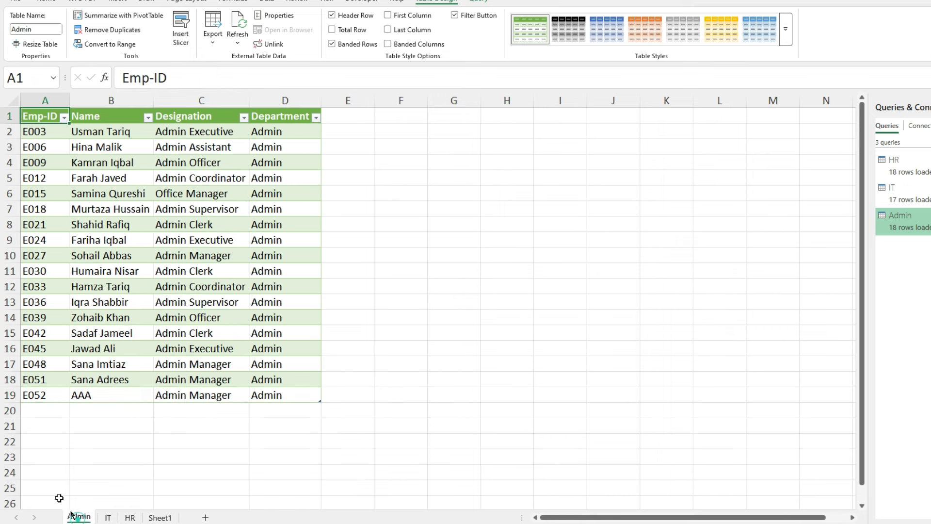
right_click(179, 367)
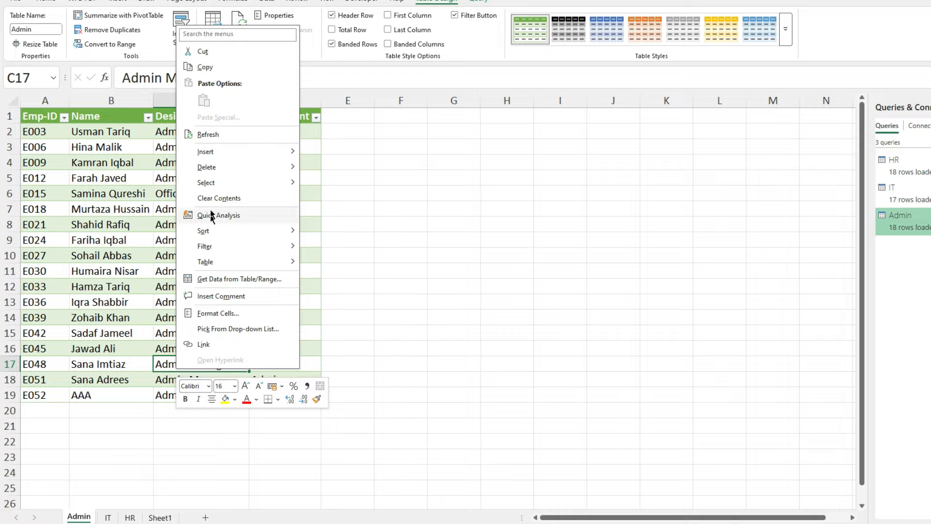
click(216, 135)
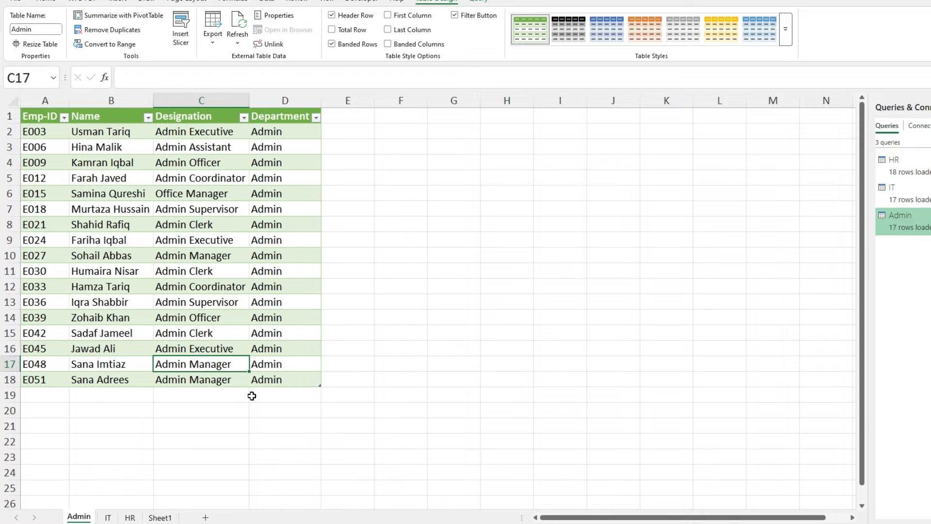
click(160, 518)
click(178, 294)
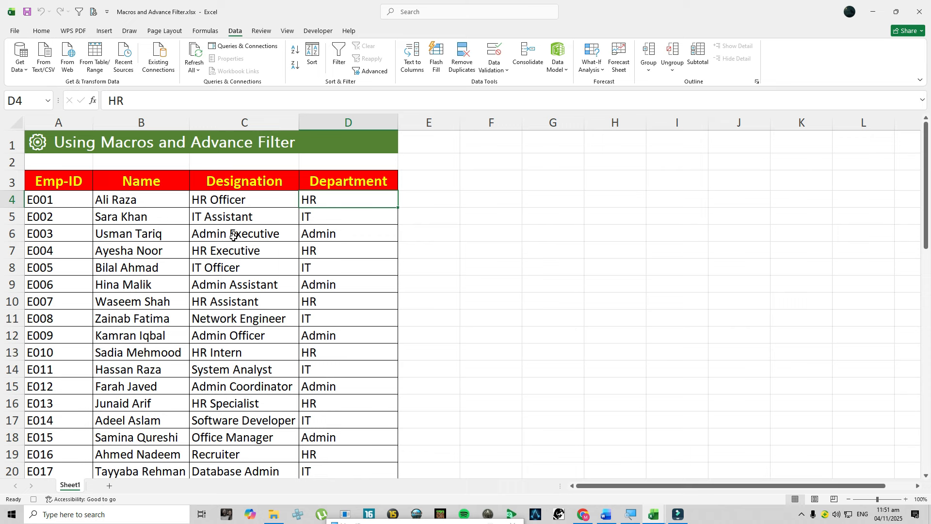
- In the Macros and Advance Filter workbook, convert the employee range A3:D55 into a table with headers
click(45, 185)
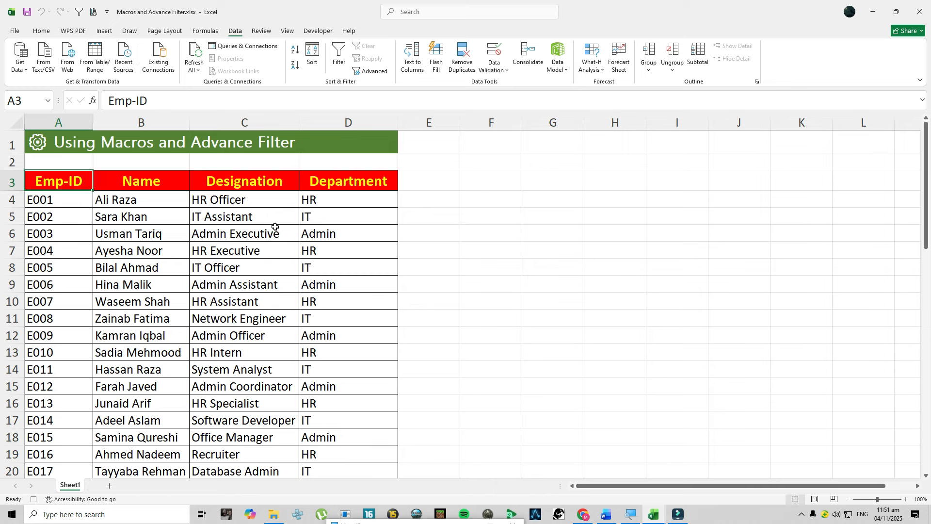
key(ctrl+t)
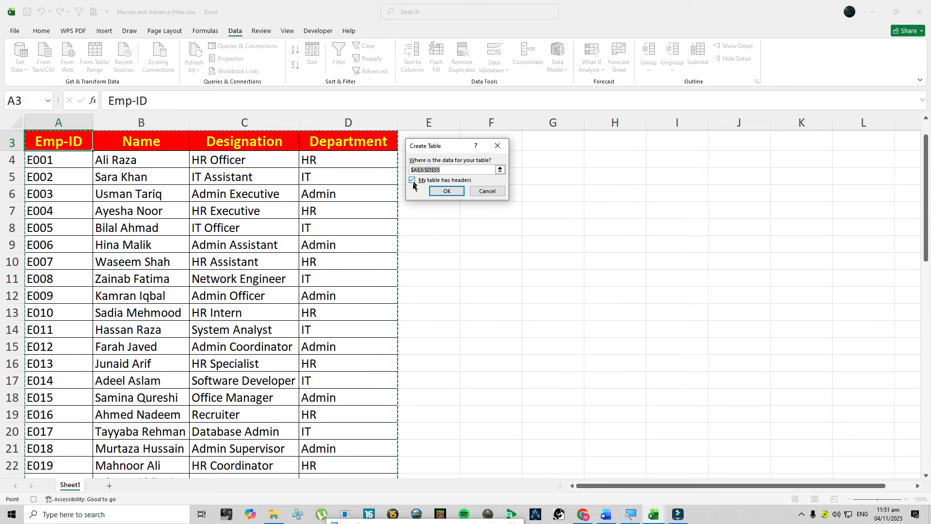
click(447, 191)
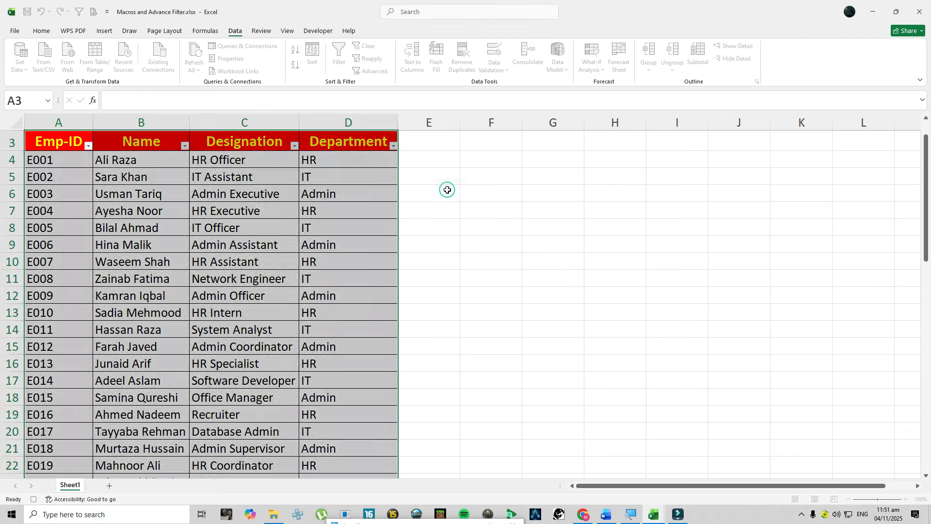
scroll(203, 170, up, 1)
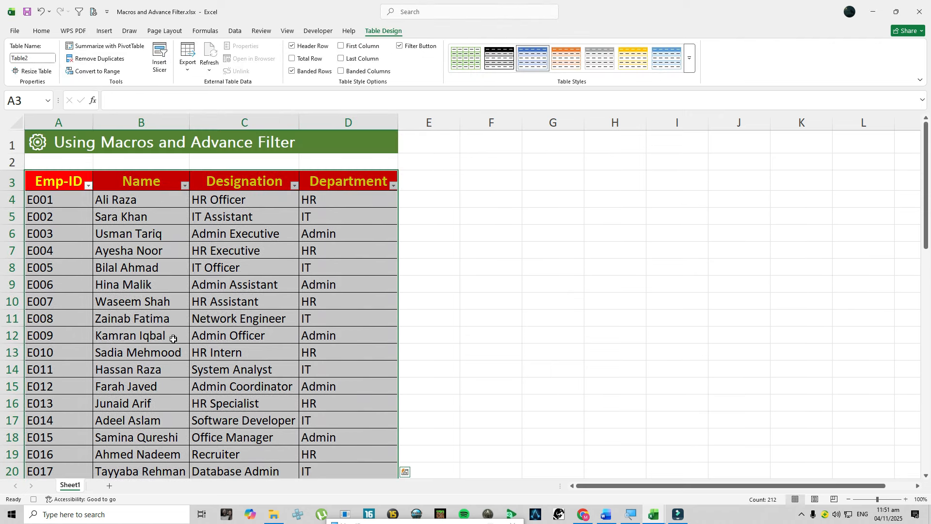
- Add a new worksheet and copy the table's header row, A3:D3 on Sheet1, for use on it
click(110, 486)
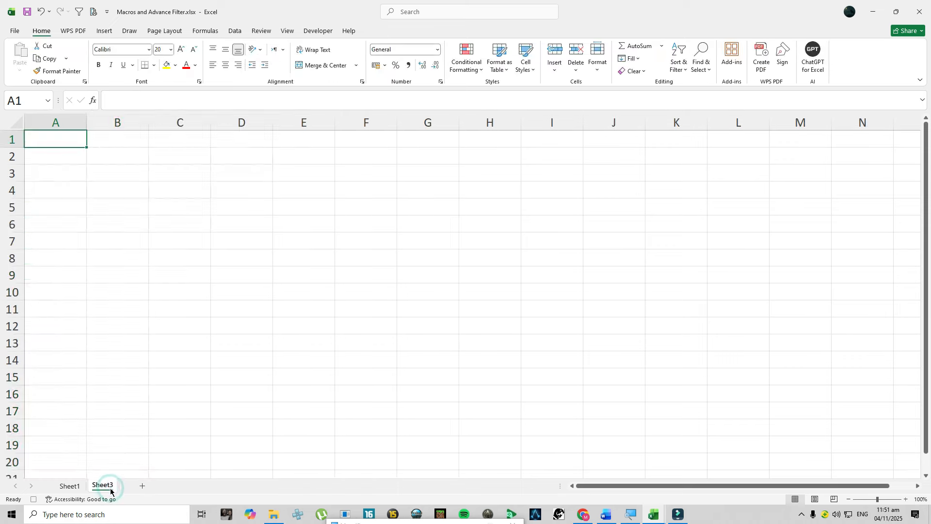
click(69, 485)
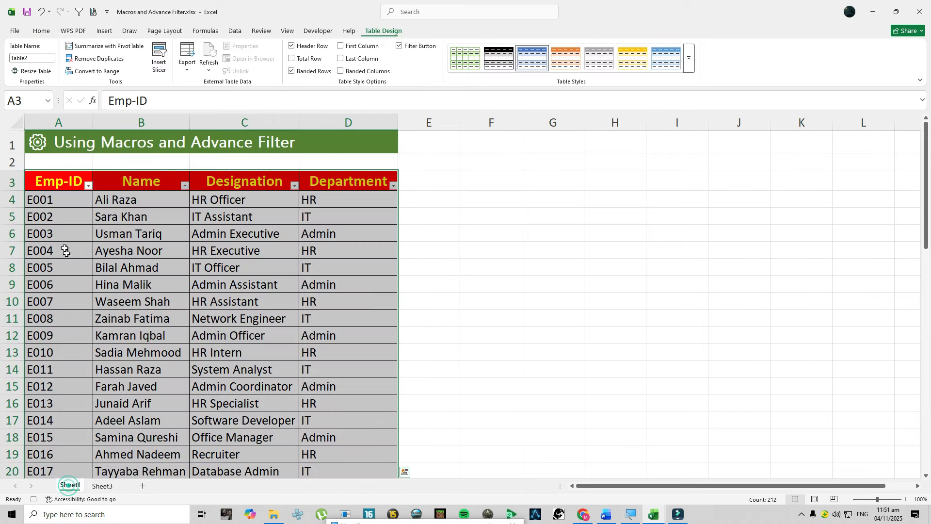
drag(63, 180, 345, 178)
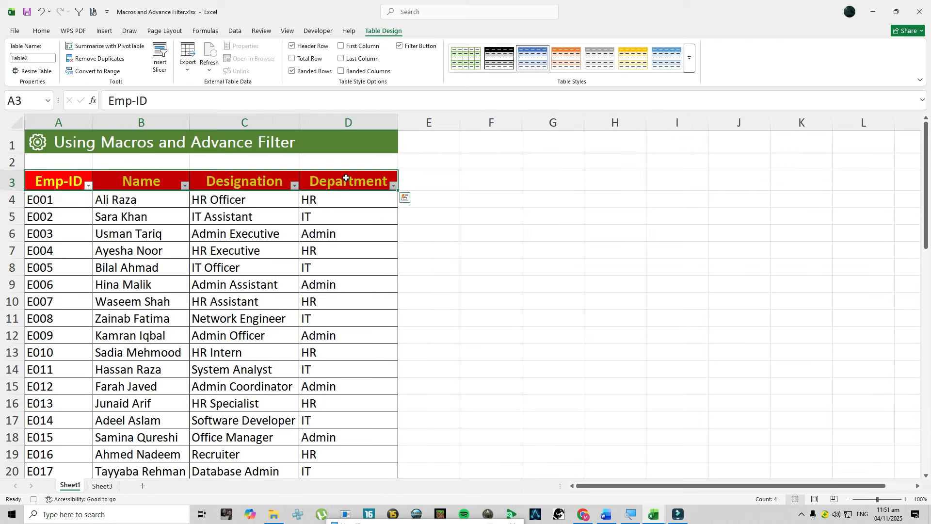
key(ctrl+c)
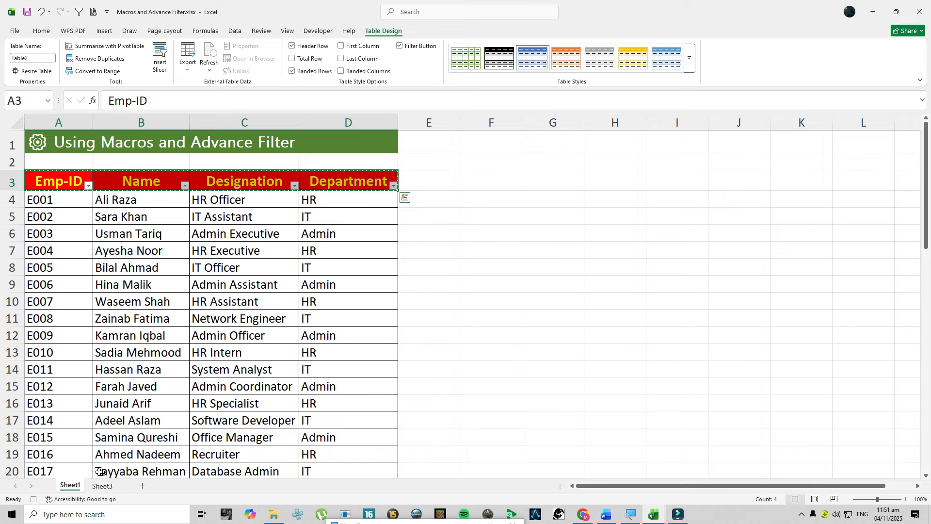
click(101, 485)
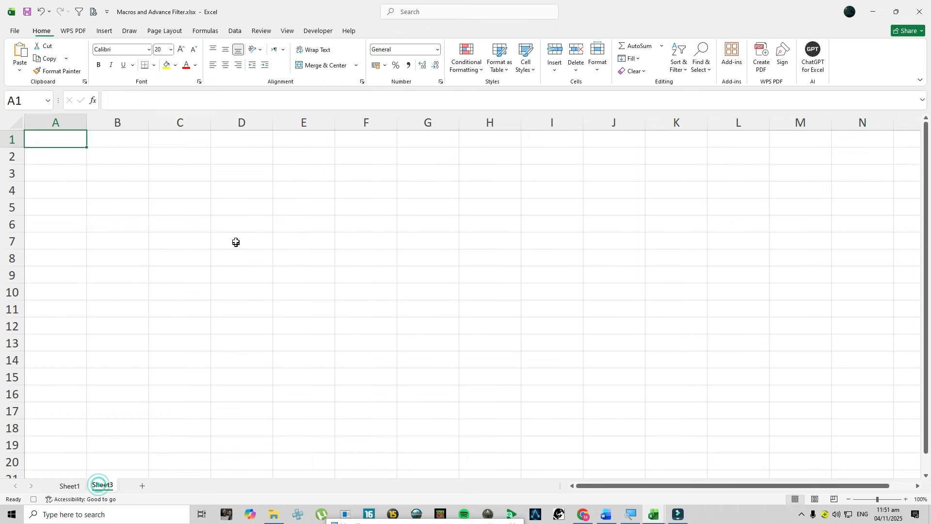
- Paste the copied headers into C5:F5 of Sheet3 and widen columns C to F equally to fit them
click(223, 187)
click(223, 206)
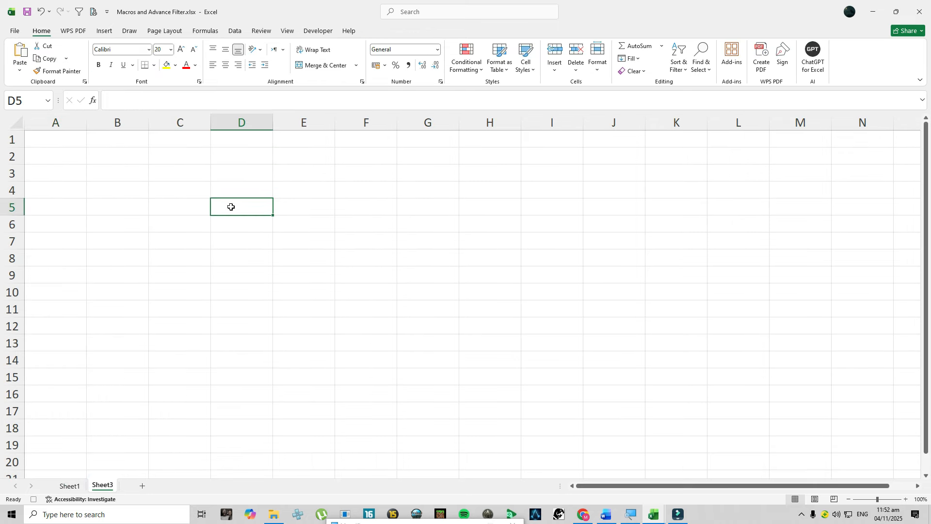
key(Left)
key(ctrl+v)
drag(199, 122, 443, 127)
click(368, 238)
- Copy the Department header from F5 into cell C1 as the criteria heading
click(524, 213)
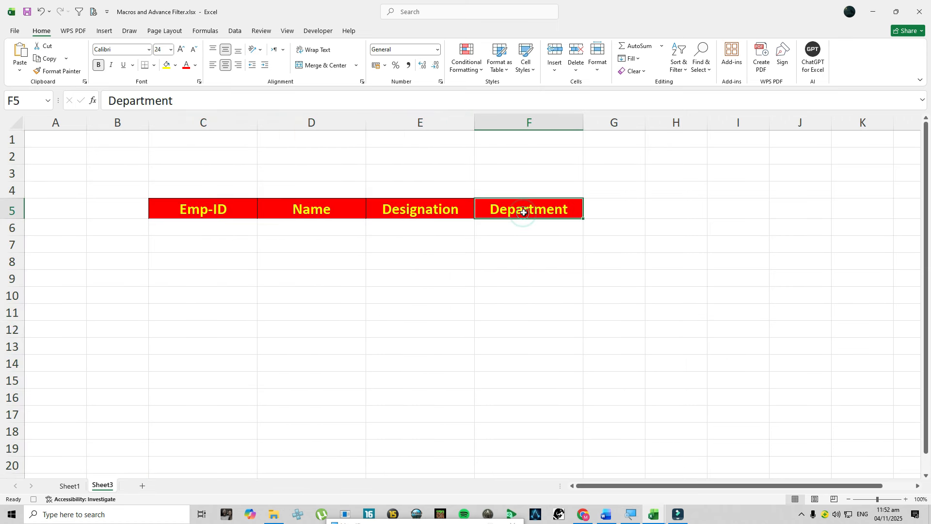
key(ctrl+c)
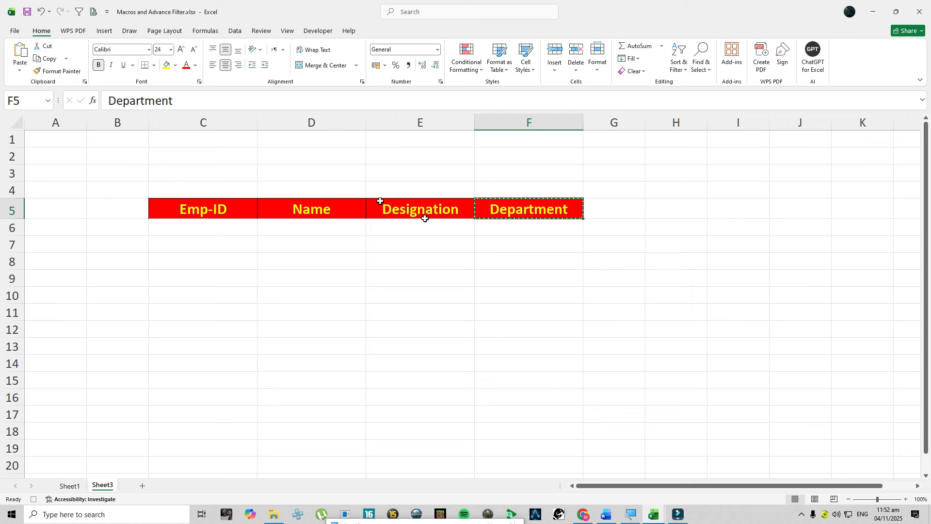
click(232, 139)
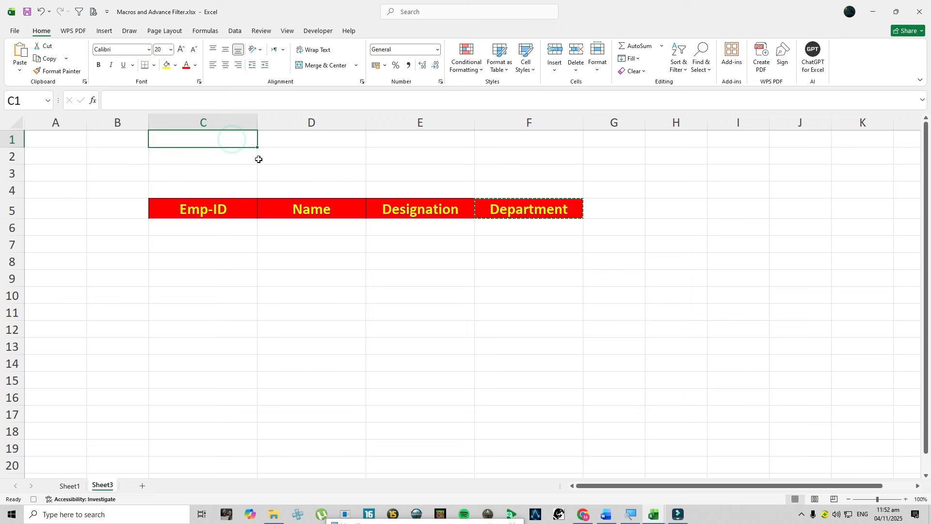
key(ctrl+v)
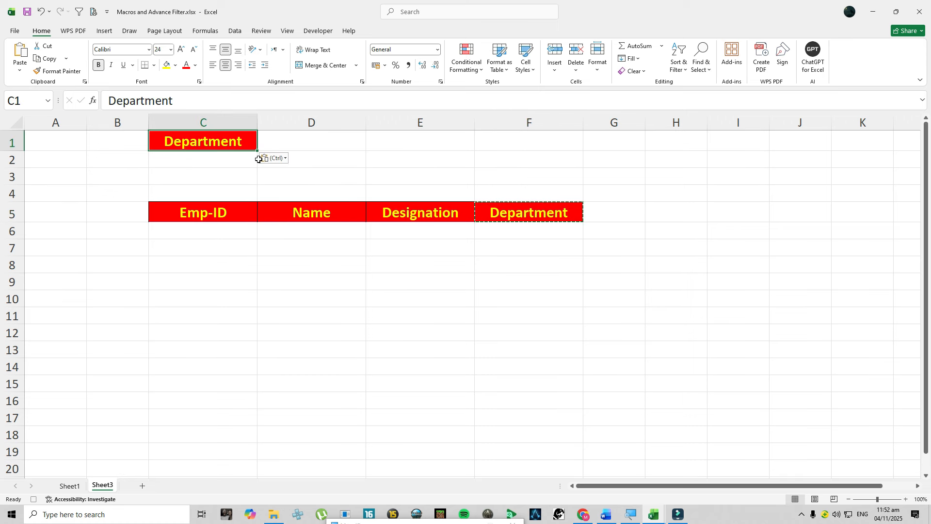
key(Escape)
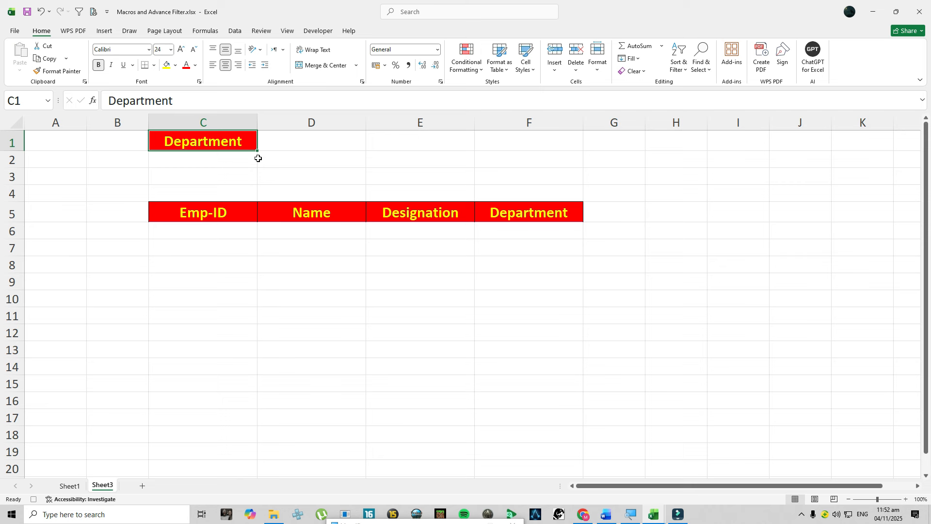
- Add borders to the empty criteria cell C2 below the Department heading
click(229, 159)
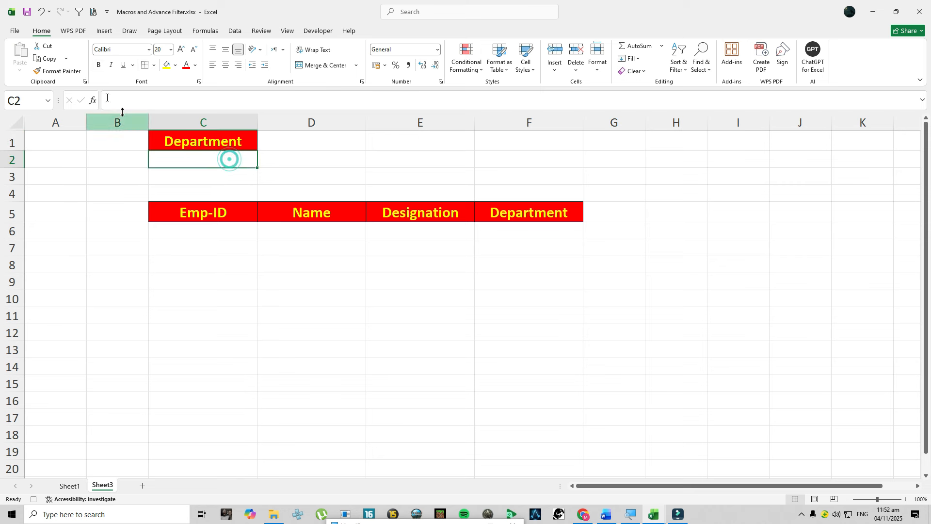
click(153, 68)
click(163, 175)
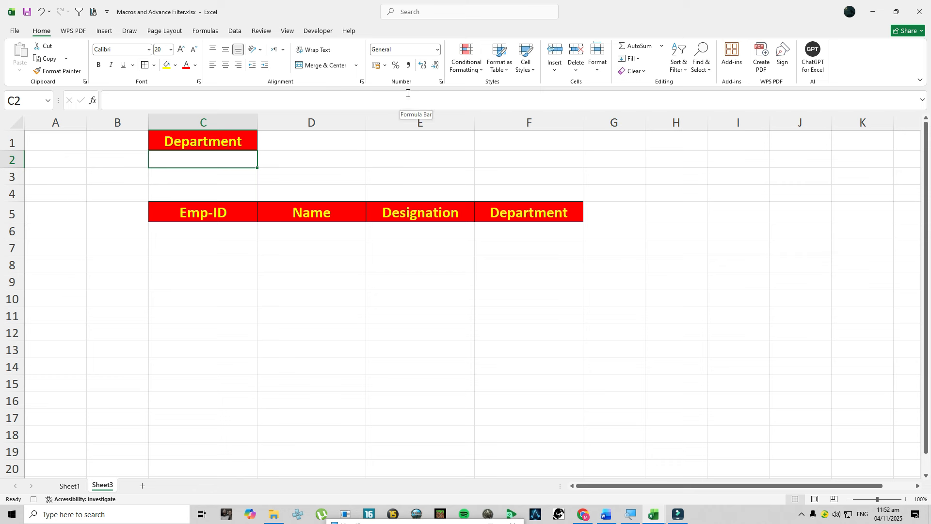
click(326, 156)
click(322, 156)
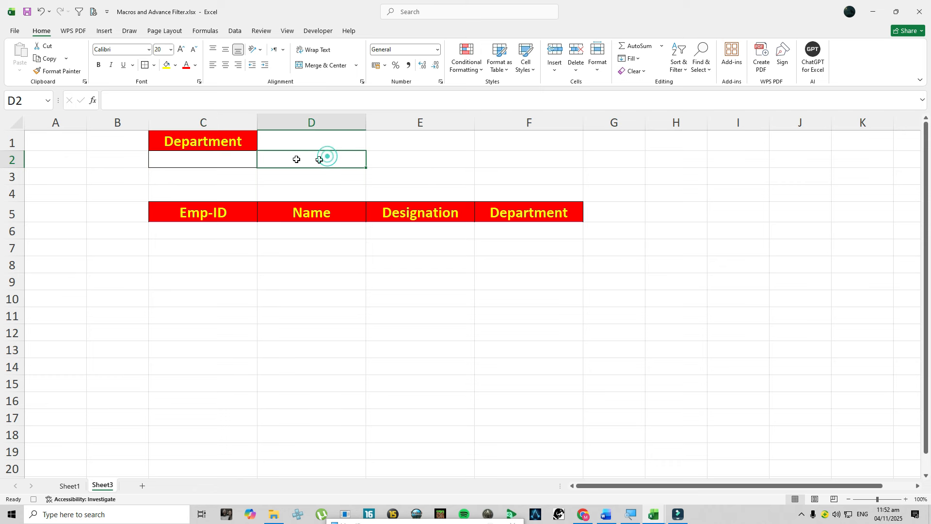
click(213, 163)
click(393, 159)
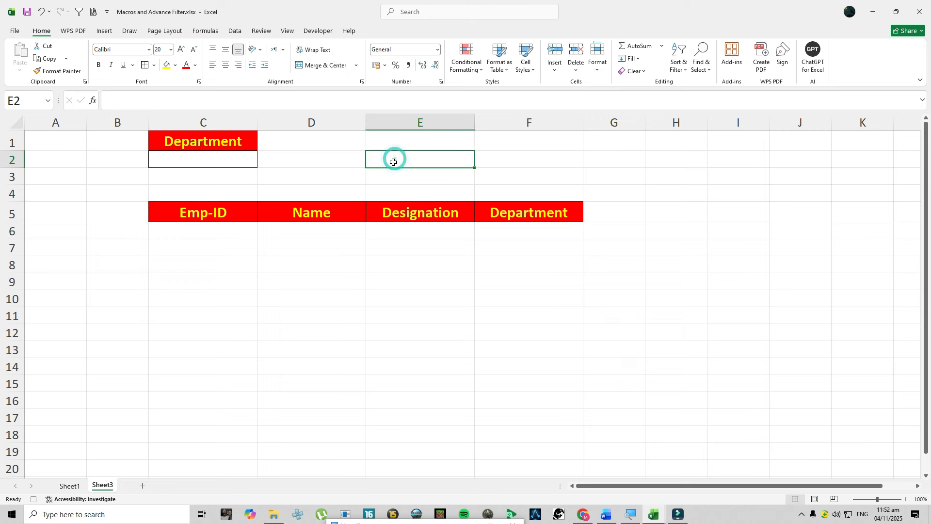
- Check in the Excel ribbon customization options that the Developer tab is enabled, and accept the settings
click(325, 32)
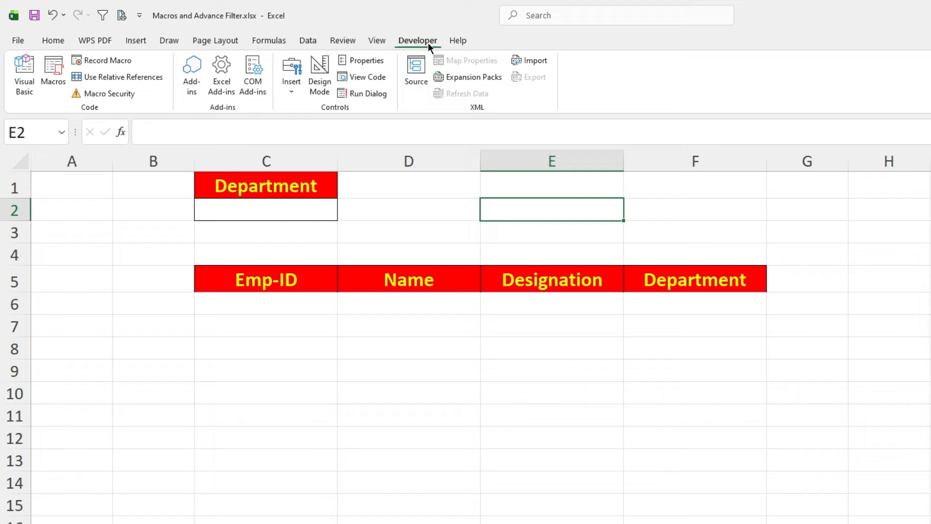
click(17, 40)
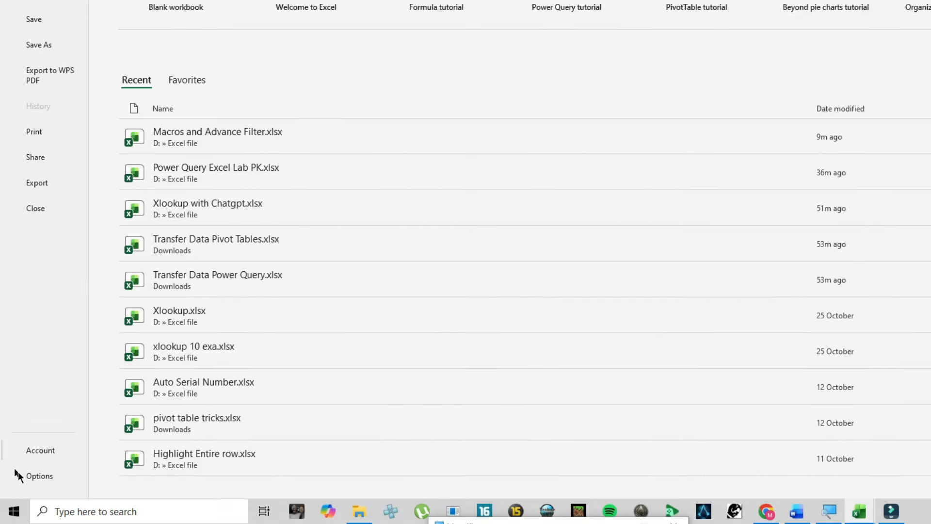
click(30, 476)
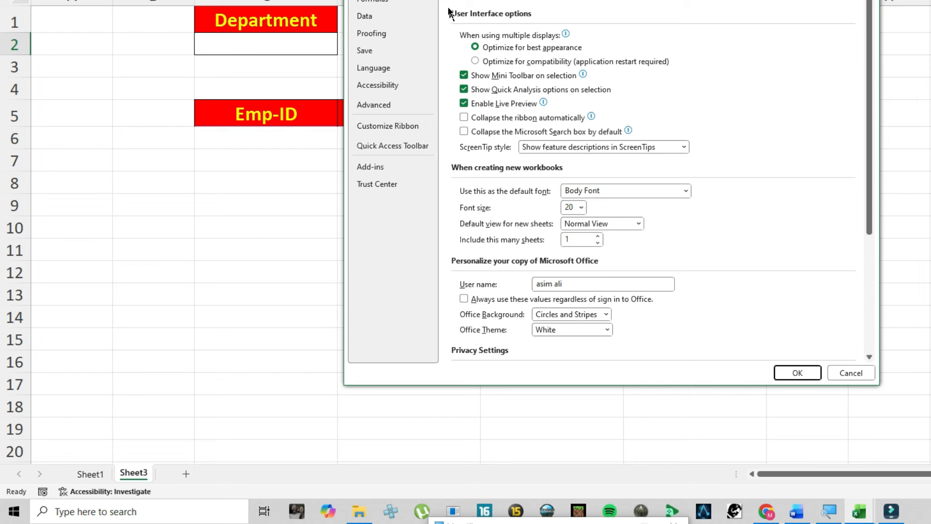
click(387, 126)
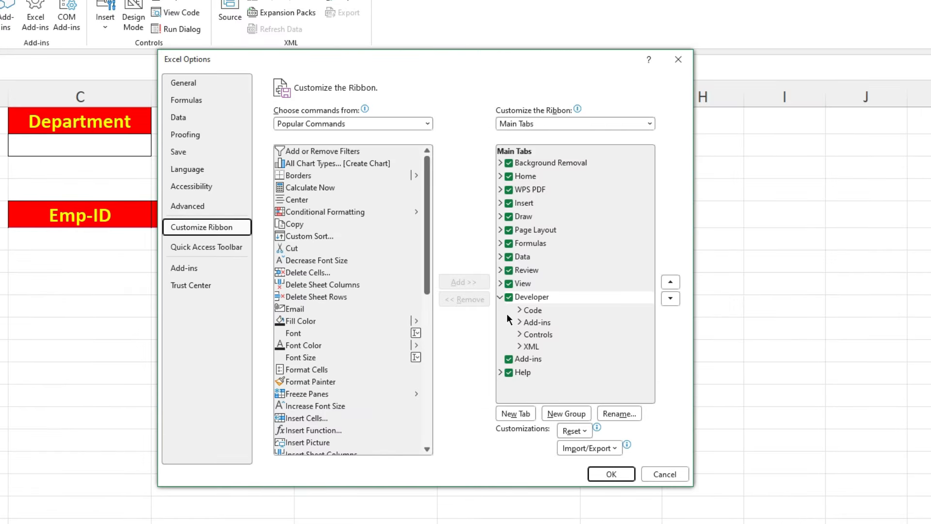
click(509, 298)
click(509, 298)
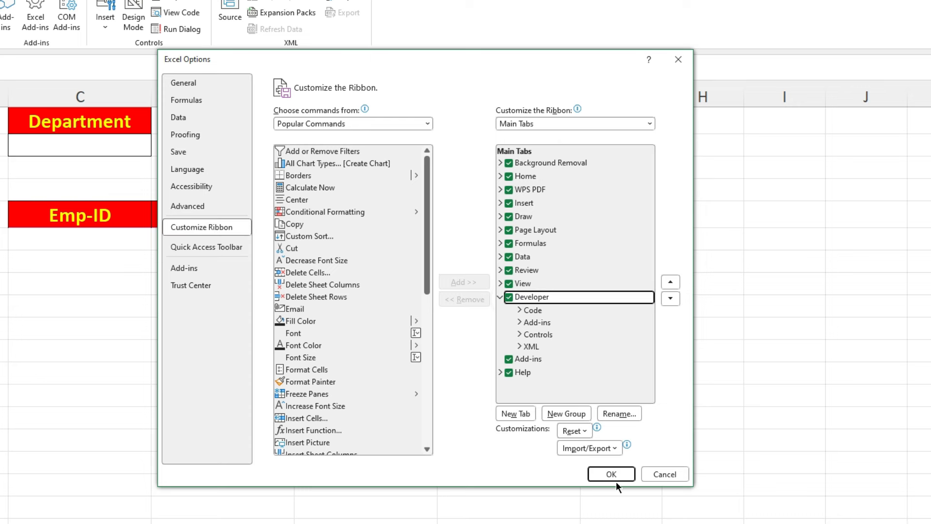
click(611, 474)
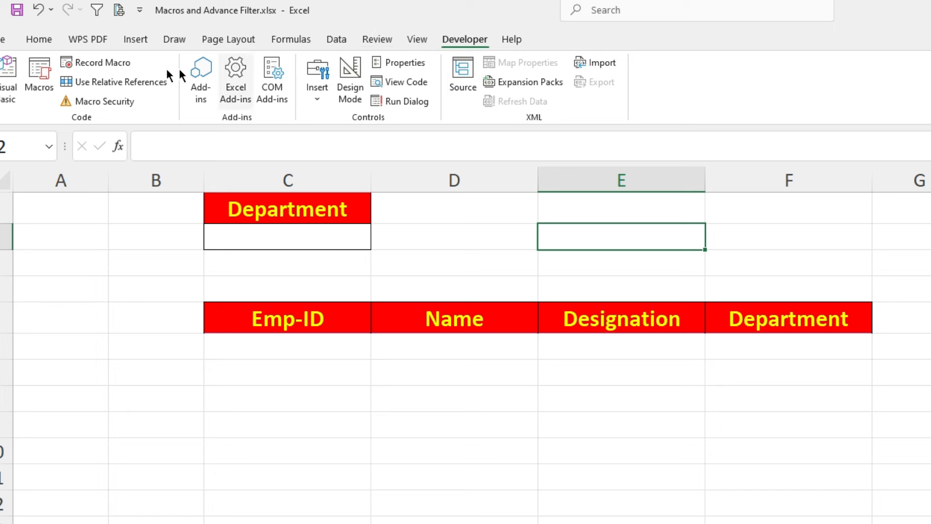
- Begin setting up a new macro recording and open the choice of where to store the macro
click(111, 67)
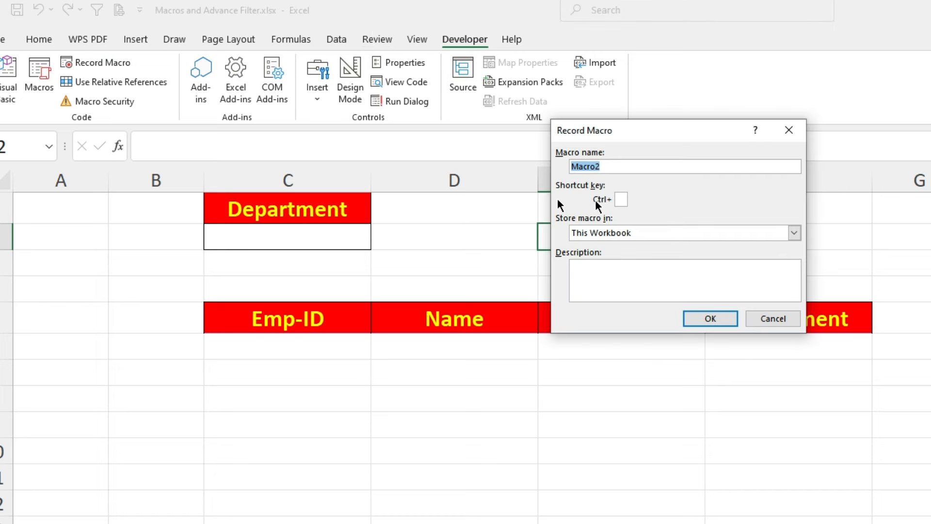
click(630, 168)
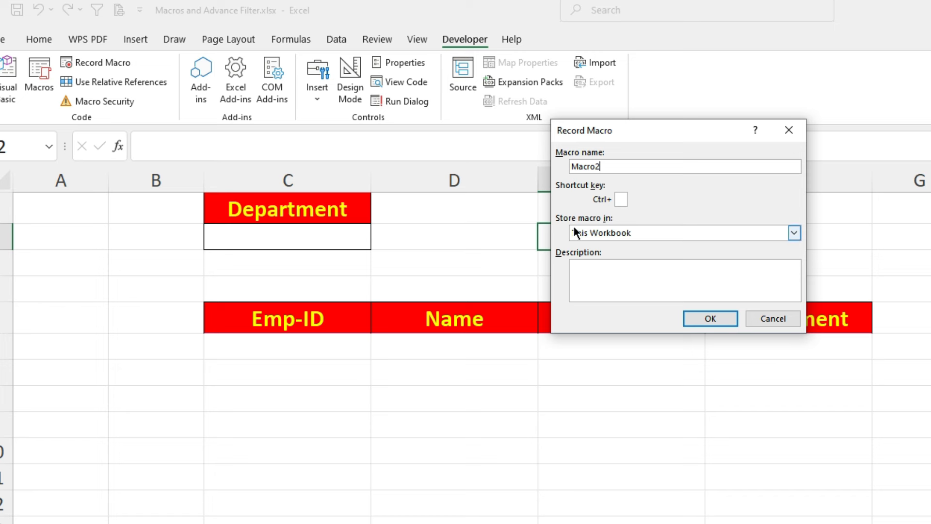
click(629, 238)
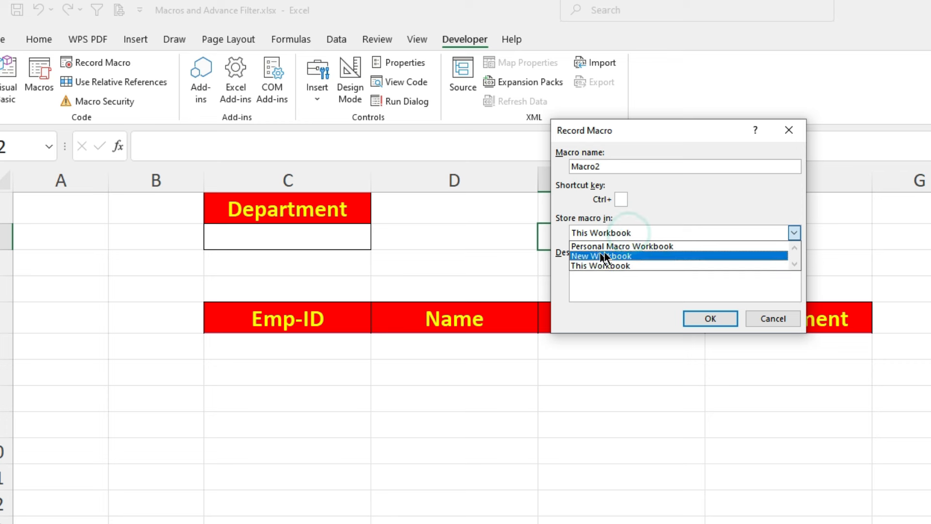
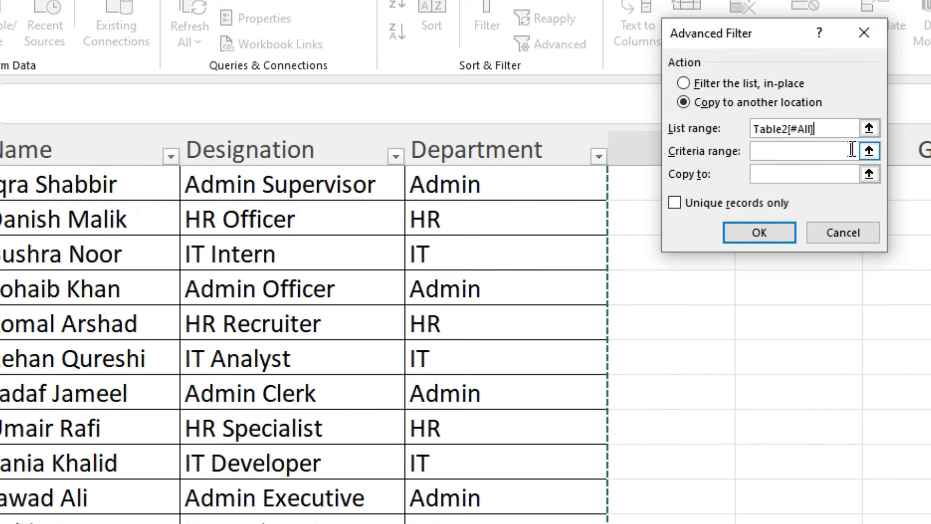
- Set the Advanced Filter's criteria range to cells C1:C2 on Sheet3
scroll(465, 339, up, 2)
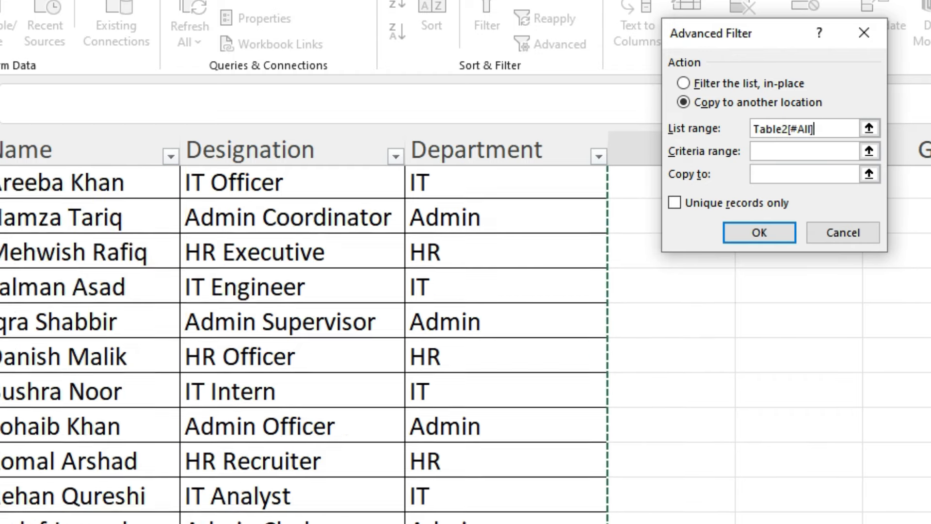
scroll(466, 339, up, 4)
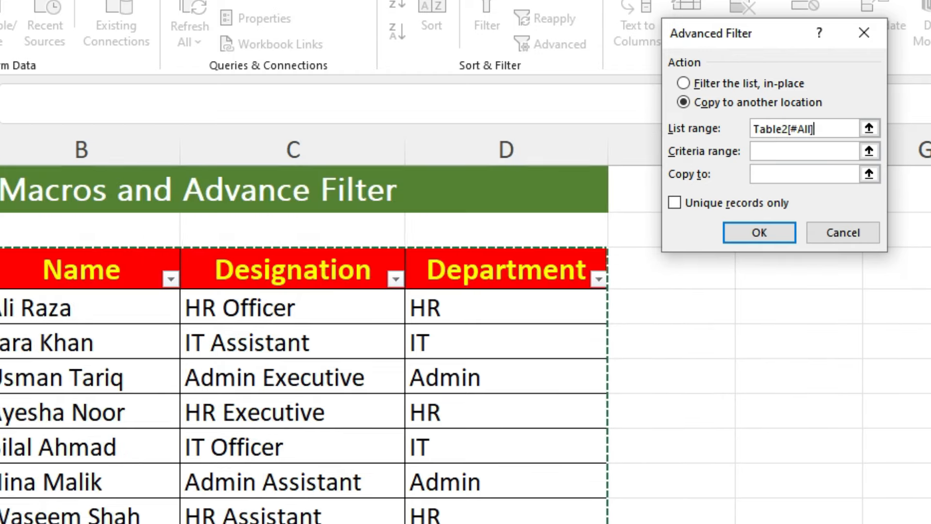
click(763, 152)
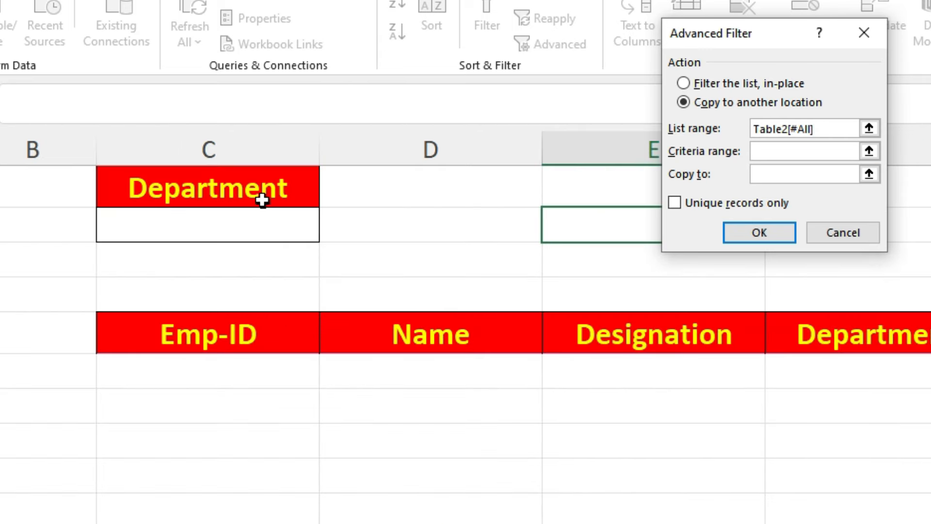
drag(254, 192, 250, 228)
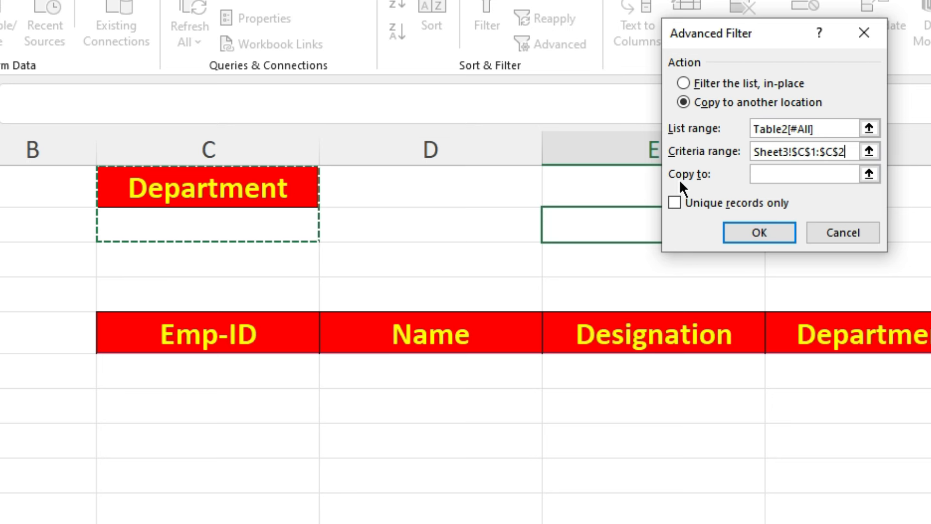
- Run the Advanced Filter with the header row C5:F5 on Sheet3 as the copy destination, and stop the macro recording
click(778, 177)
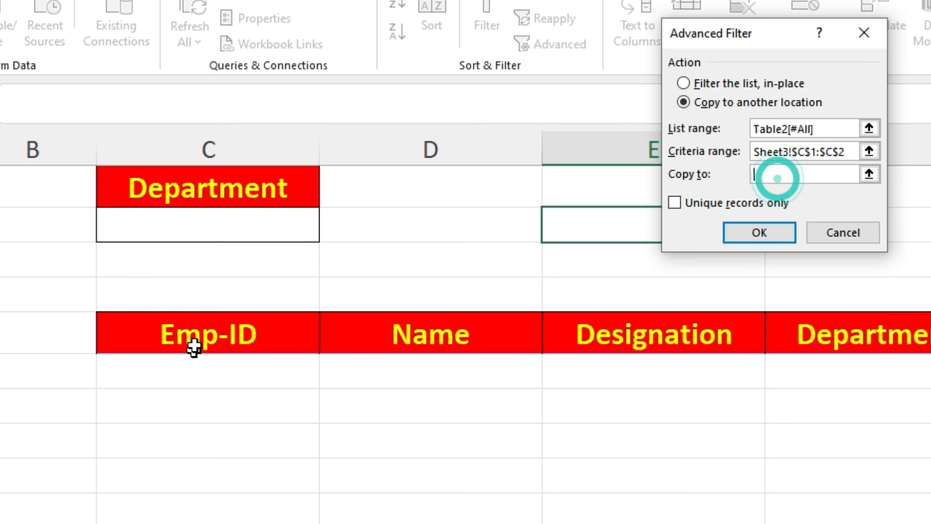
drag(206, 334, 908, 329)
click(765, 235)
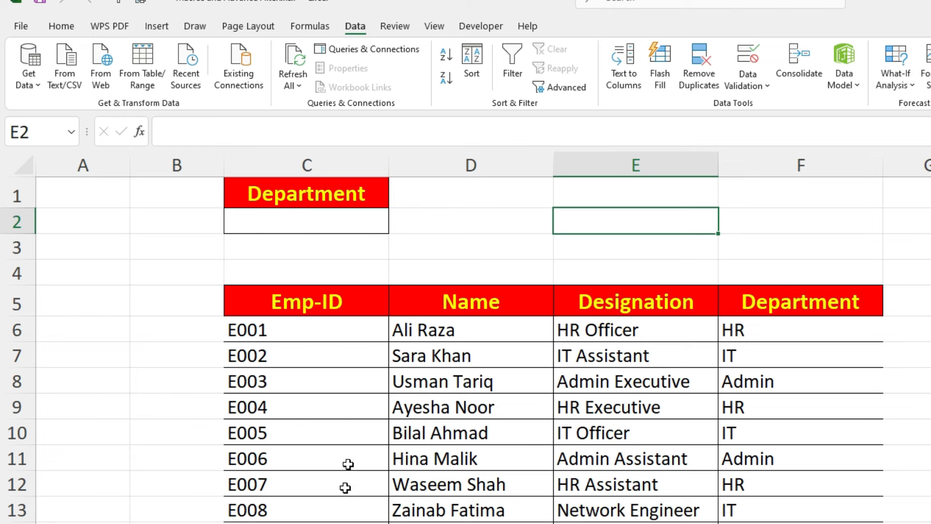
click(487, 28)
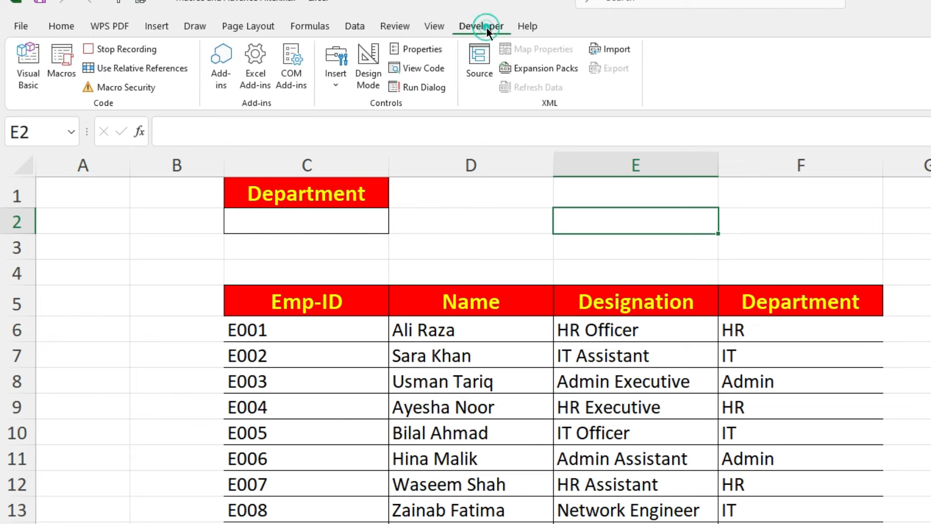
click(122, 51)
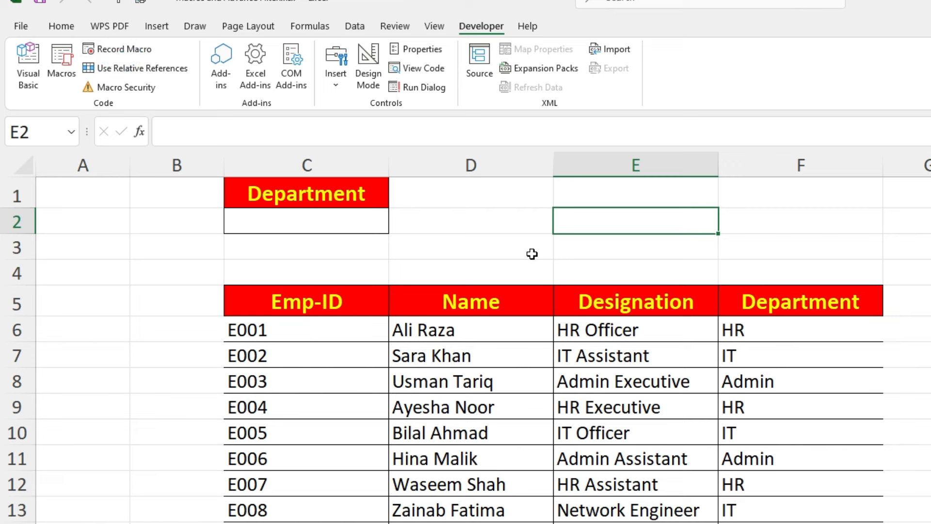
- Add a Worksheet_Activate event procedure to Sheet3's code in the Visual Basic editor, containing the line "call Macro2"
click(306, 221)
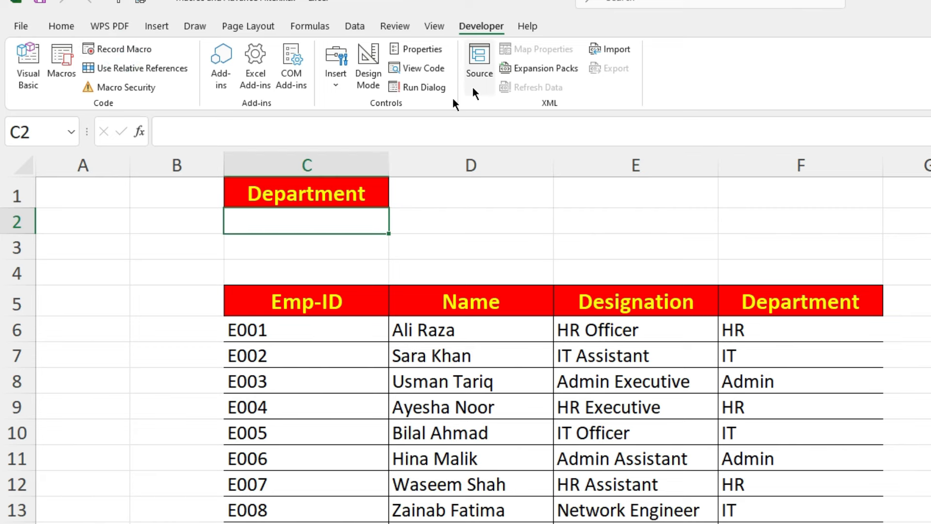
click(415, 66)
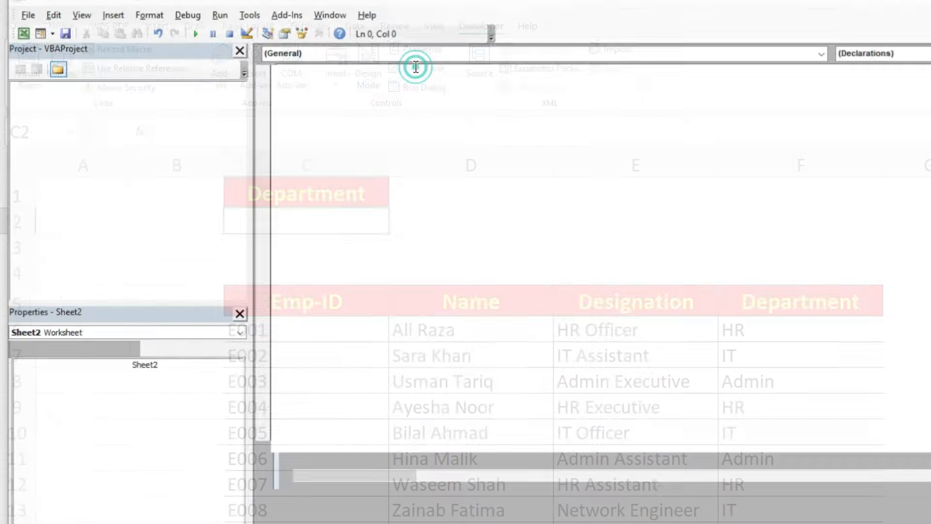
click(626, 65)
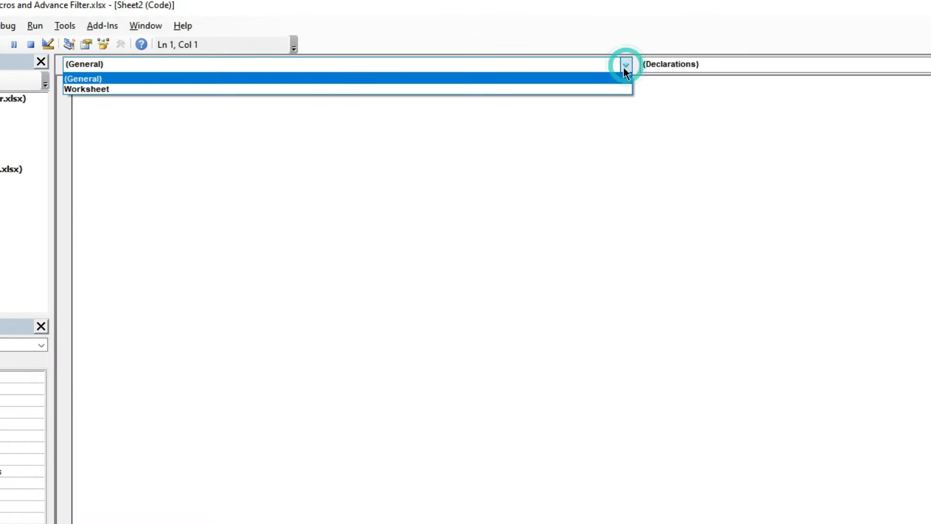
click(100, 89)
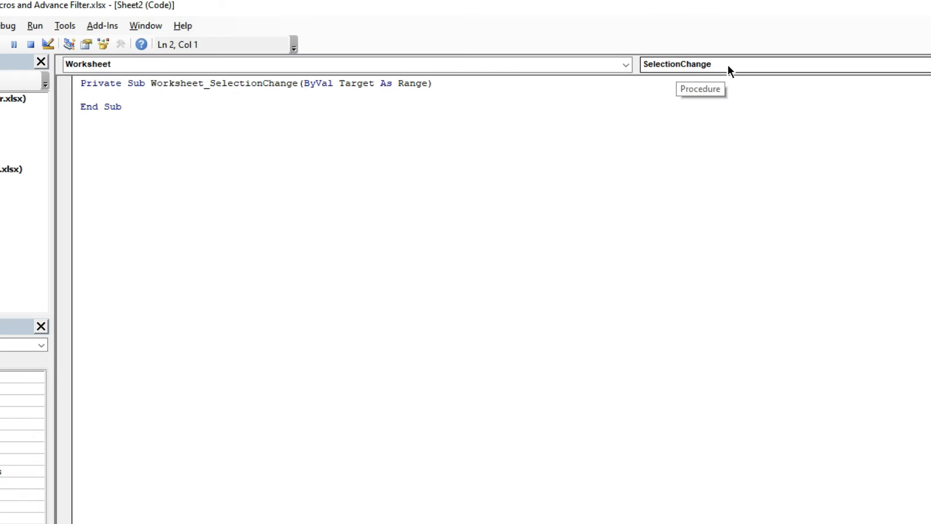
click(701, 65)
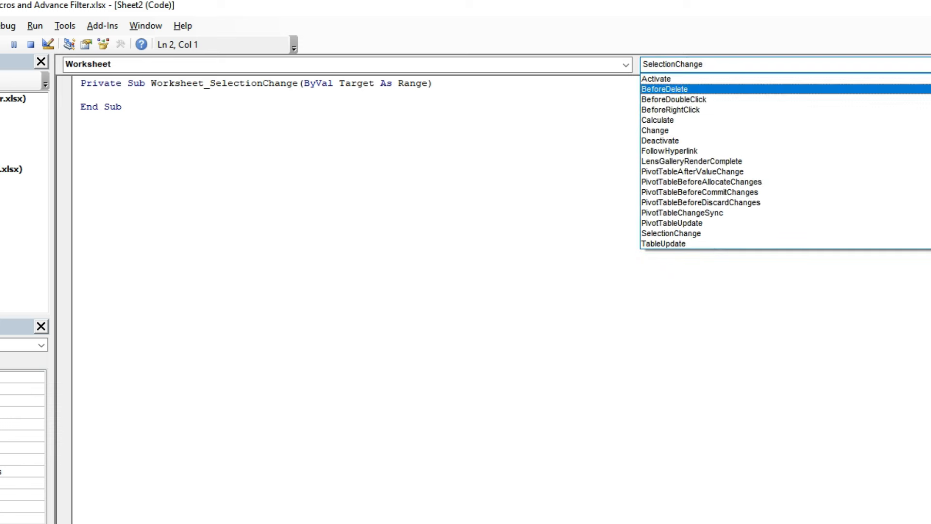
click(723, 78)
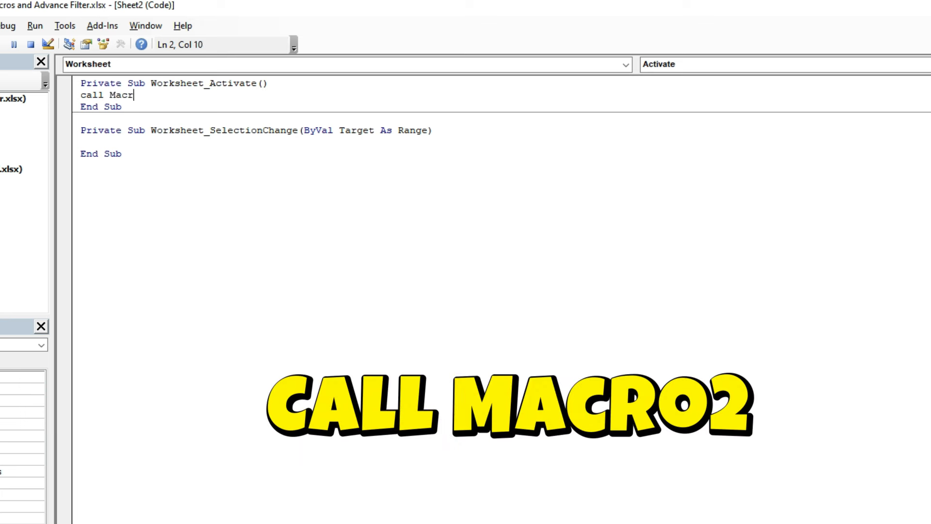
text(2)
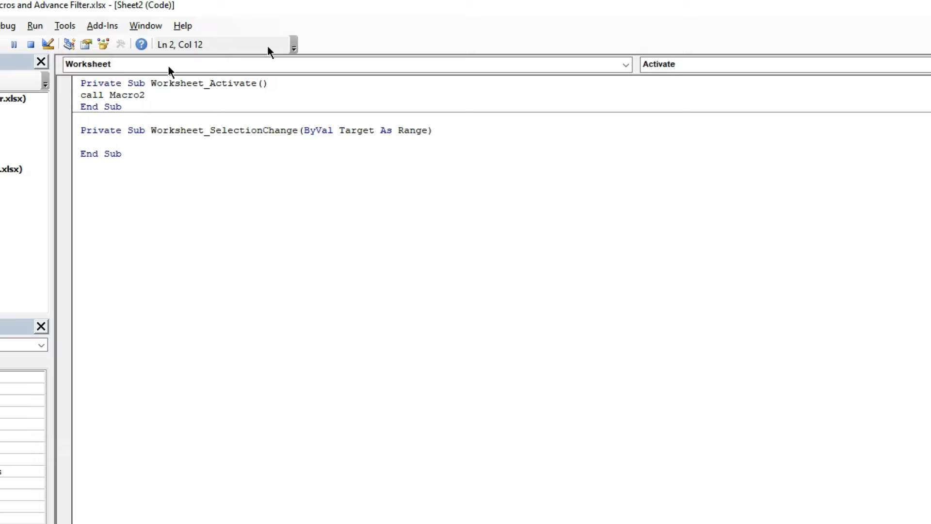
- Return to the Excel workbook, enter HR in criteria cell C2, and reactivate Sheet3 to refresh the filtered list
key(alt+Tab)
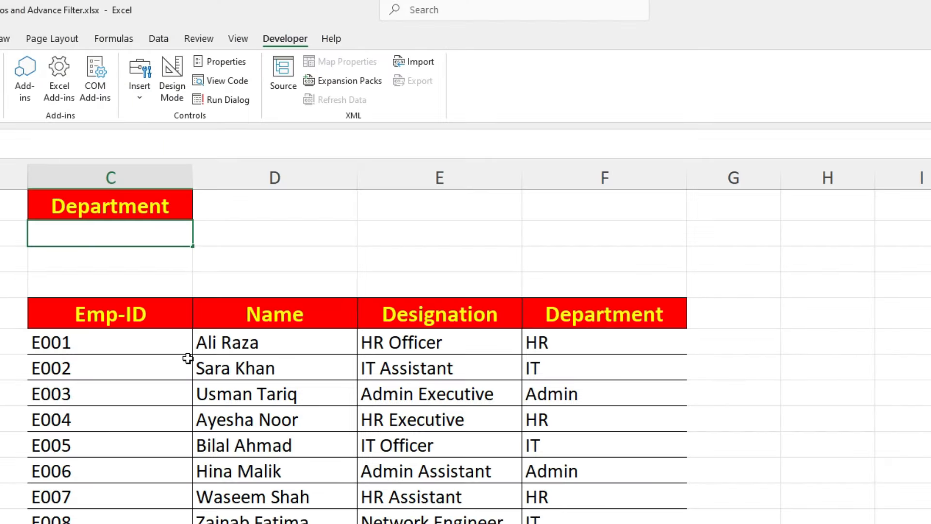
text(HR)
key(Return)
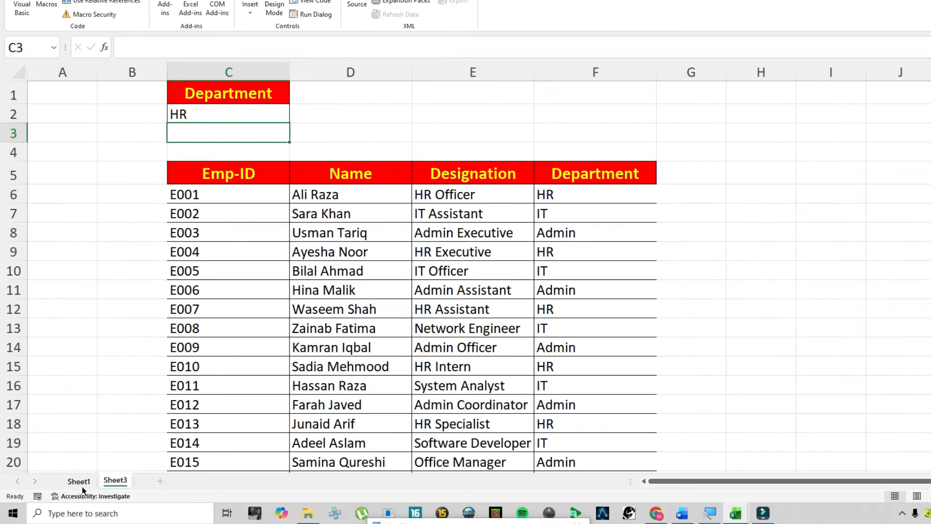
click(79, 481)
click(115, 480)
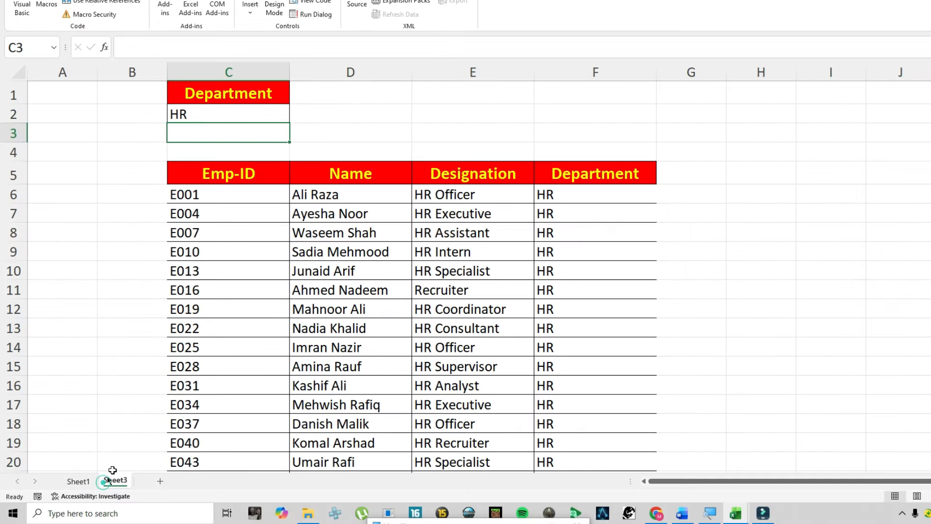
scroll(538, 261, down, 3)
scroll(541, 284, up, 3)
- Rename Sheet3 as HR
double_click(115, 480)
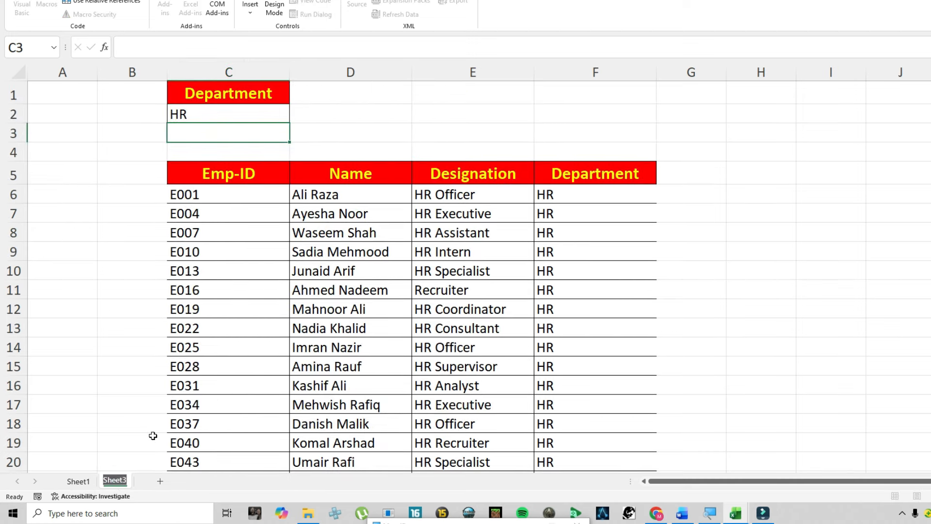
text(HR)
click(218, 366)
- Duplicate the HR sheet after itself and rename the copy as IT
click(110, 481)
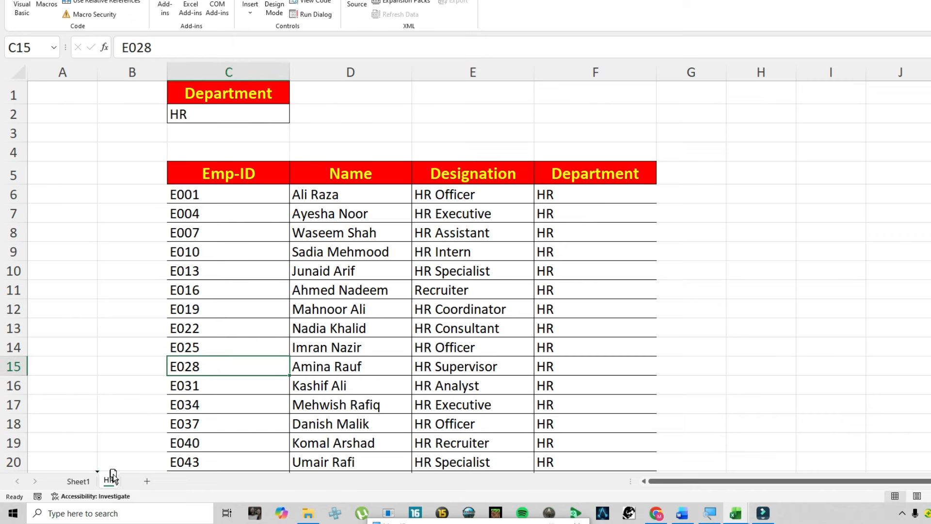
drag(113, 484, 137, 473)
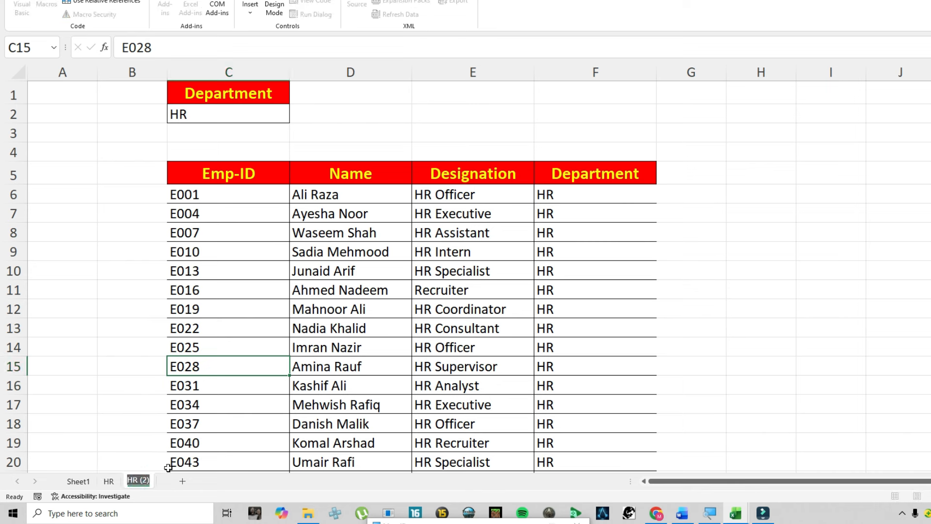
key(BackSpace)
click(162, 447)
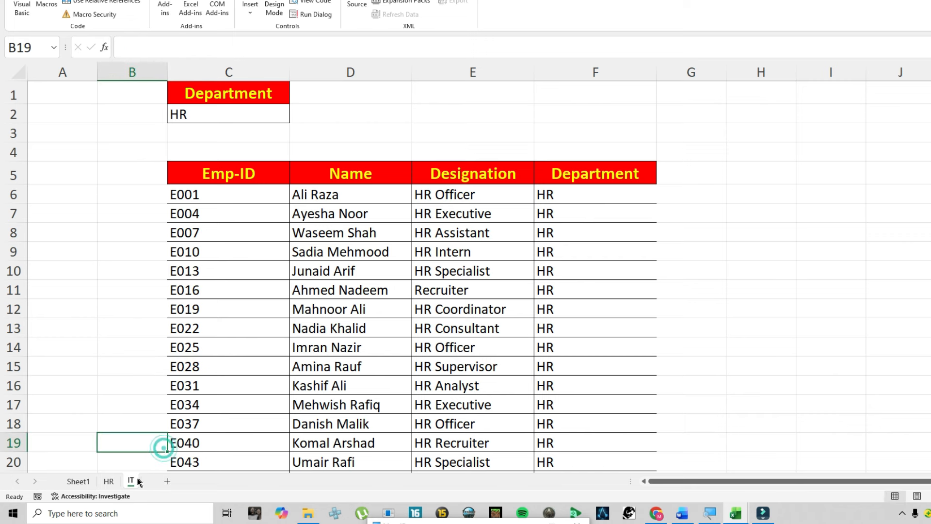
- Duplicate the IT sheet after itself and rename the copy as Admin
drag(130, 484, 156, 481)
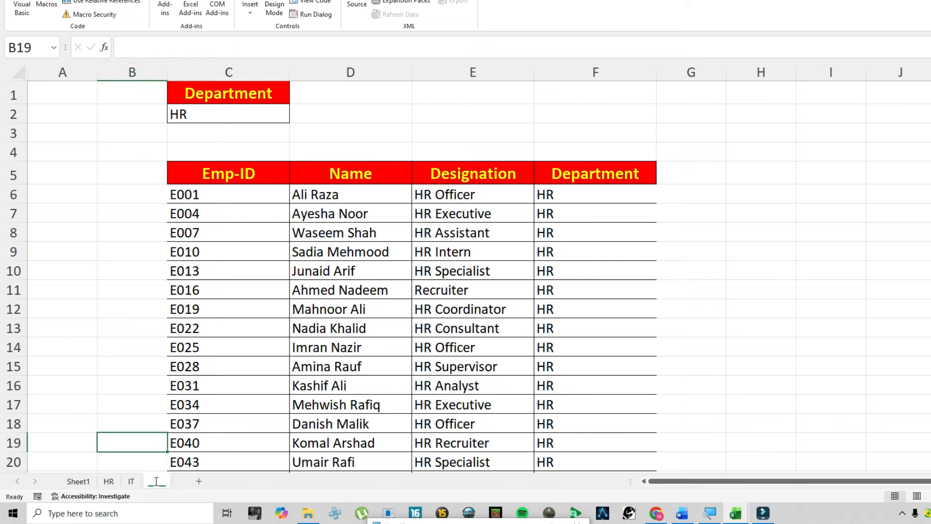
double_click(156, 481)
text(A)
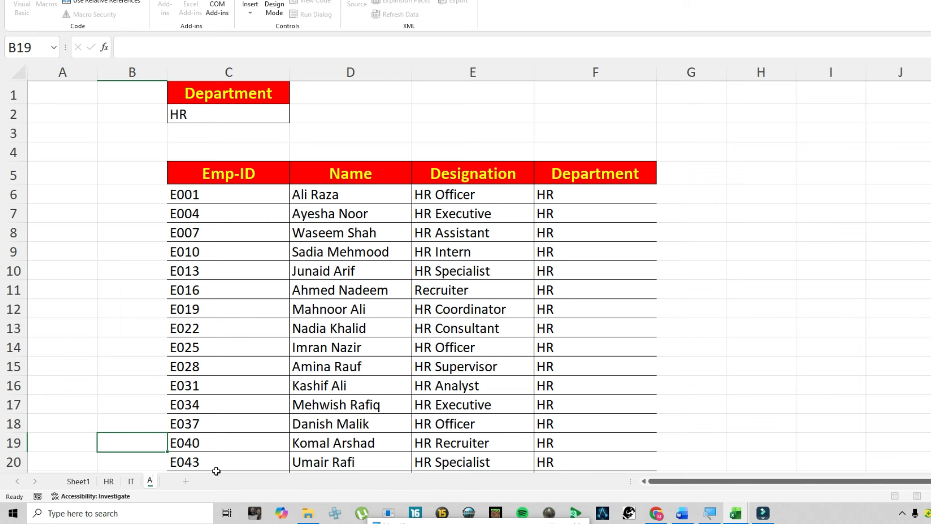
text(dmin)
key(Return)
- Set the Department criteria in cell C2 of the IT sheet to IT
click(131, 481)
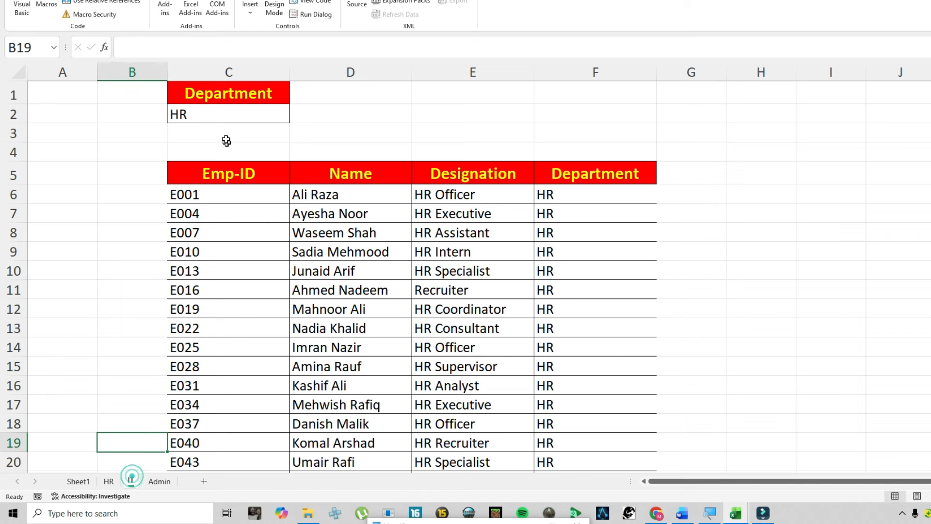
click(186, 115)
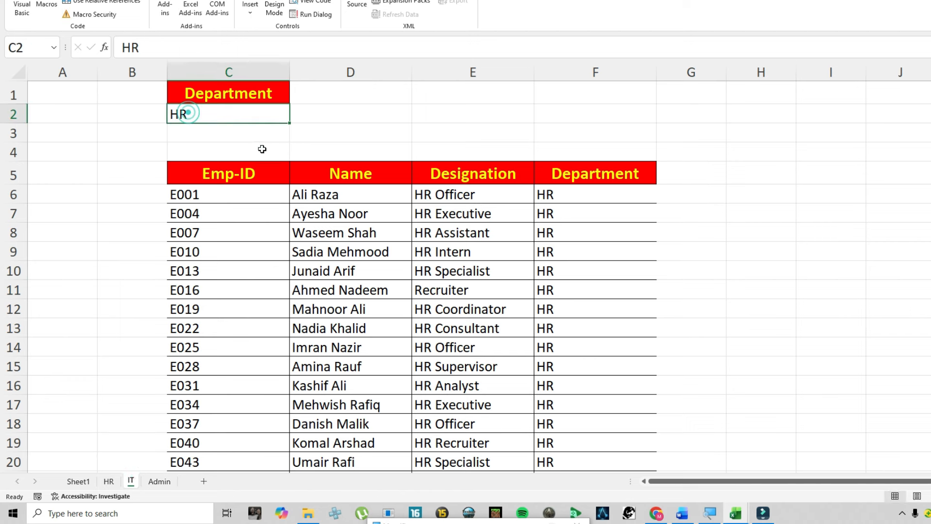
text(I)
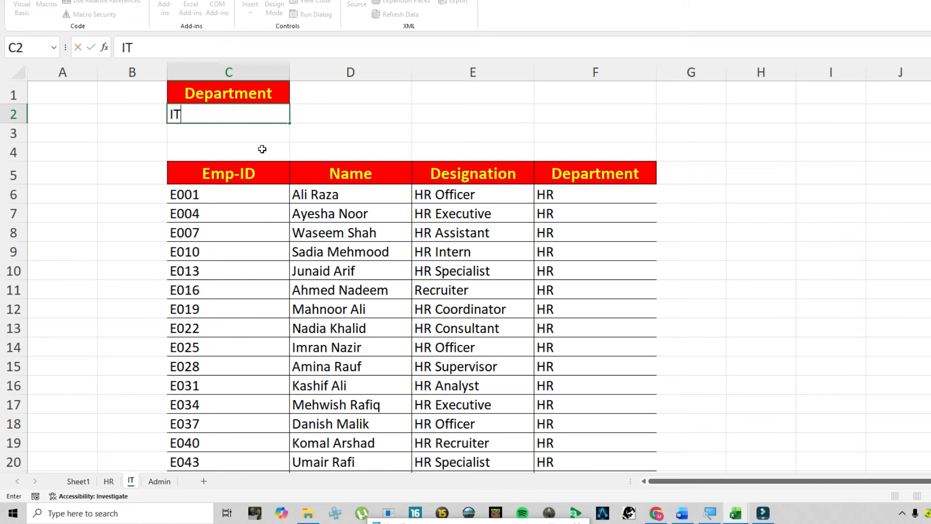
text(T)
key(Return)
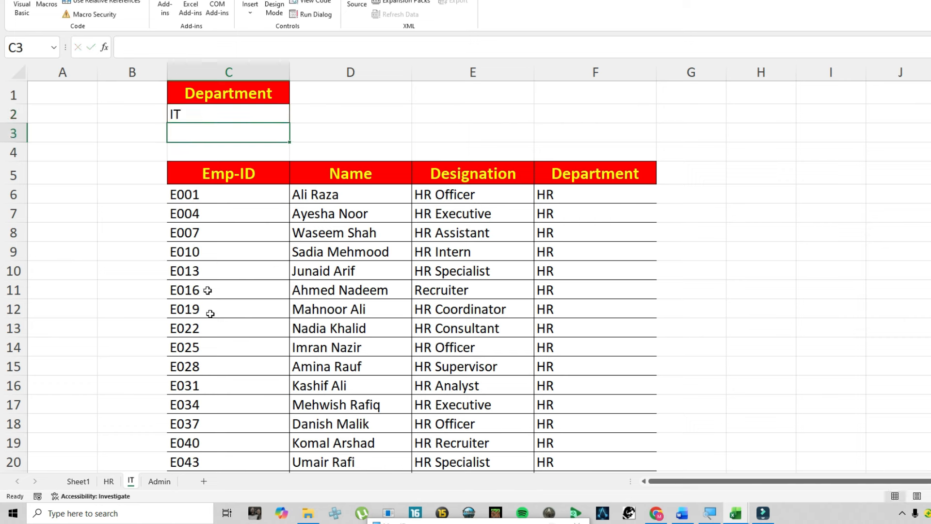
- Enter Admin in cell C2 of the Admin sheet, and reactivate the IT and Admin sheets to refresh their lists
click(158, 481)
click(213, 112)
text(Admin)
key(Return)
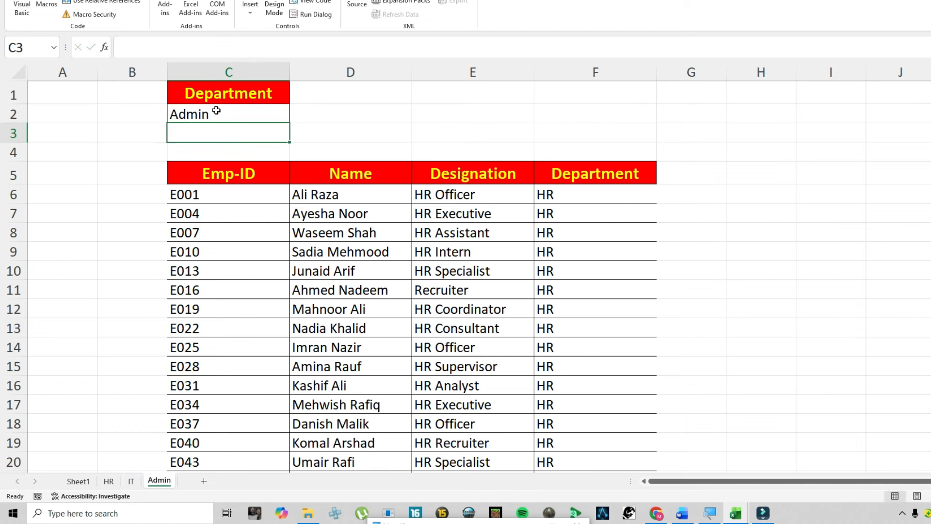
click(132, 481)
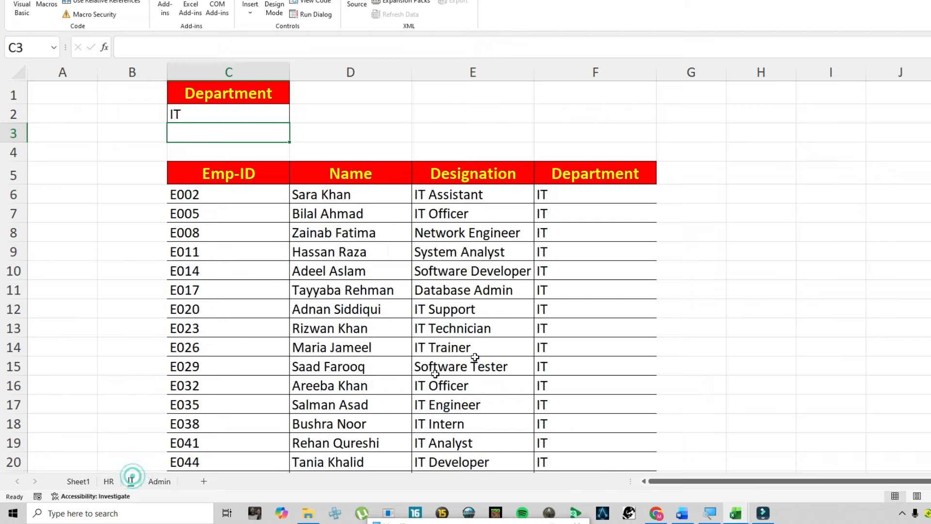
click(159, 481)
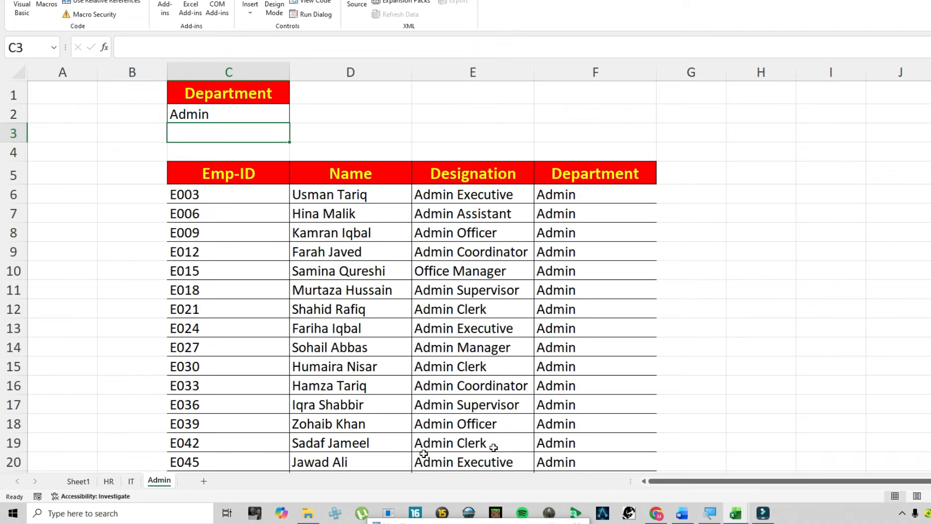
- Delete rows 53 to 55 at the end of the Sheet1 employee table, and open the HR sheet to refresh its list
click(78, 481)
click(88, 318)
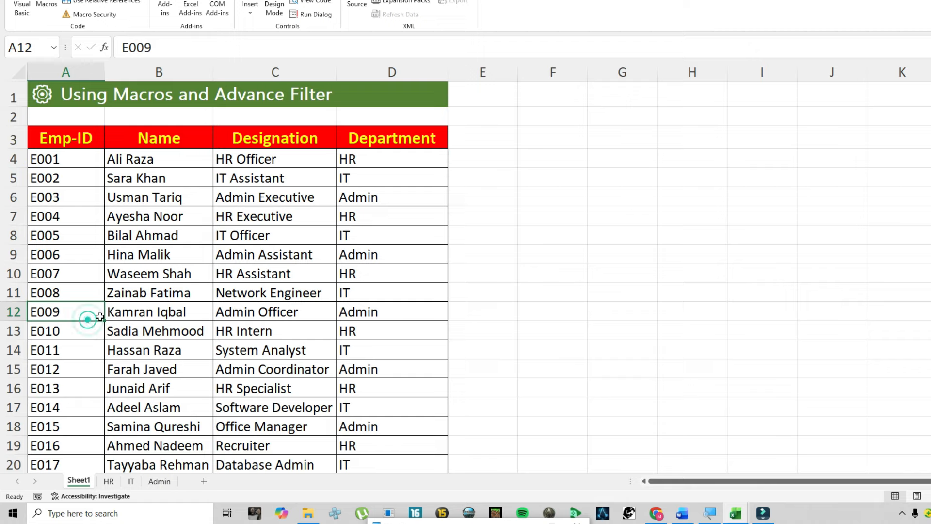
key(ctrl+Down)
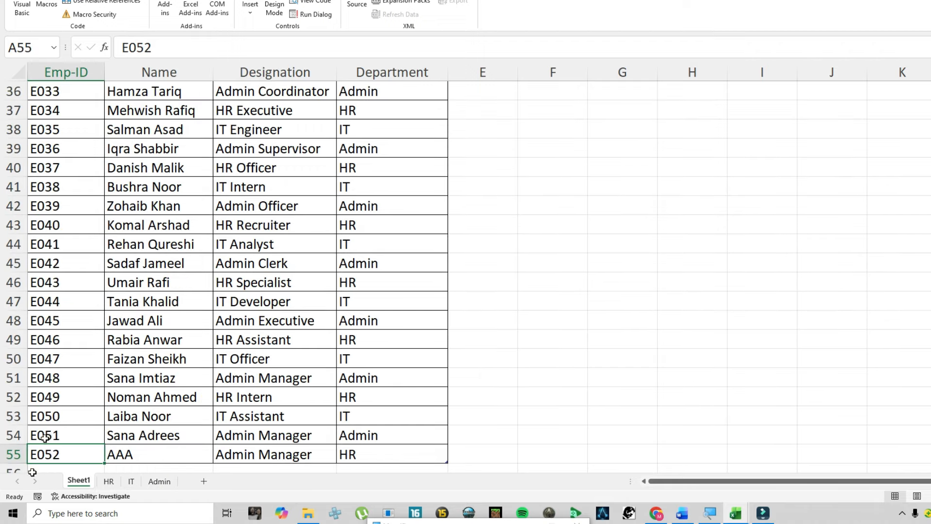
drag(12, 416, 10, 453)
right_click(11, 433)
click(53, 344)
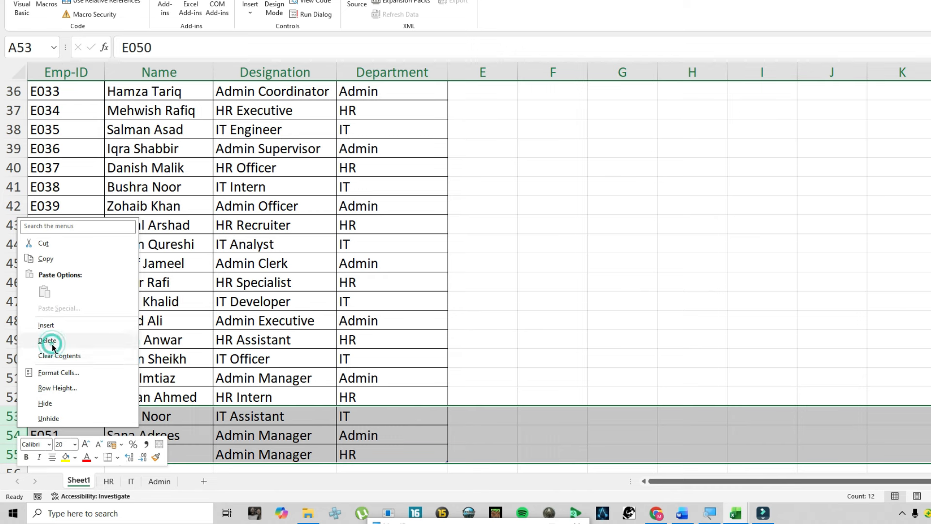
click(109, 481)
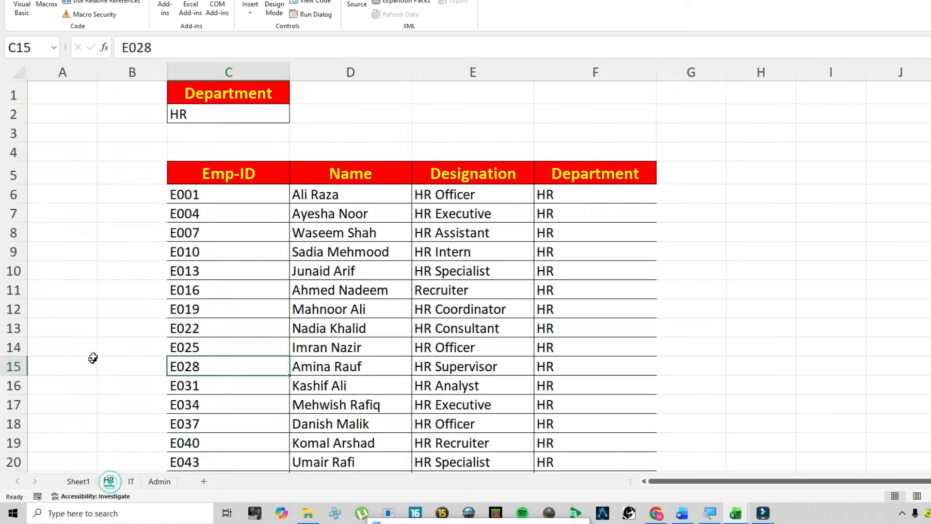
- Examine the HR, IT and Admin lists down to their last rows, and return to the top of the Sheet1 employee table
scroll(189, 388, down, 4)
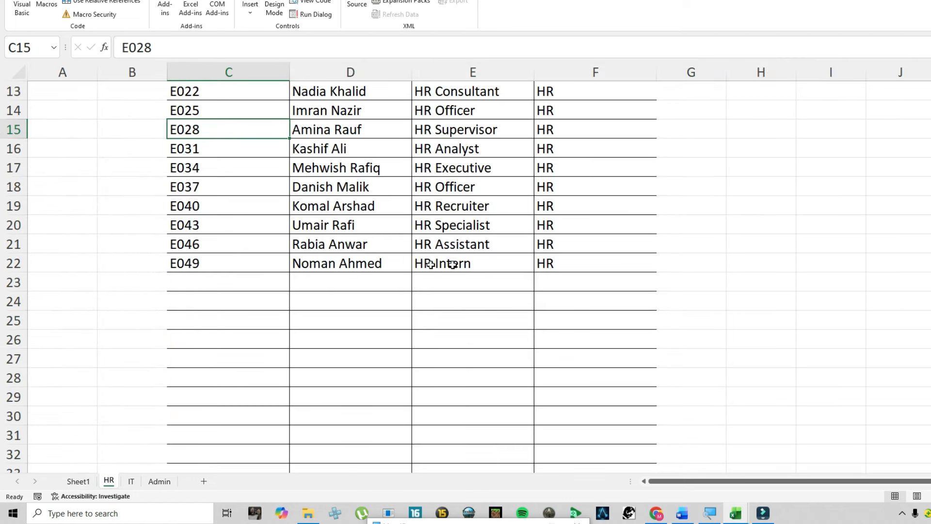
click(131, 481)
scroll(219, 373, down, 3)
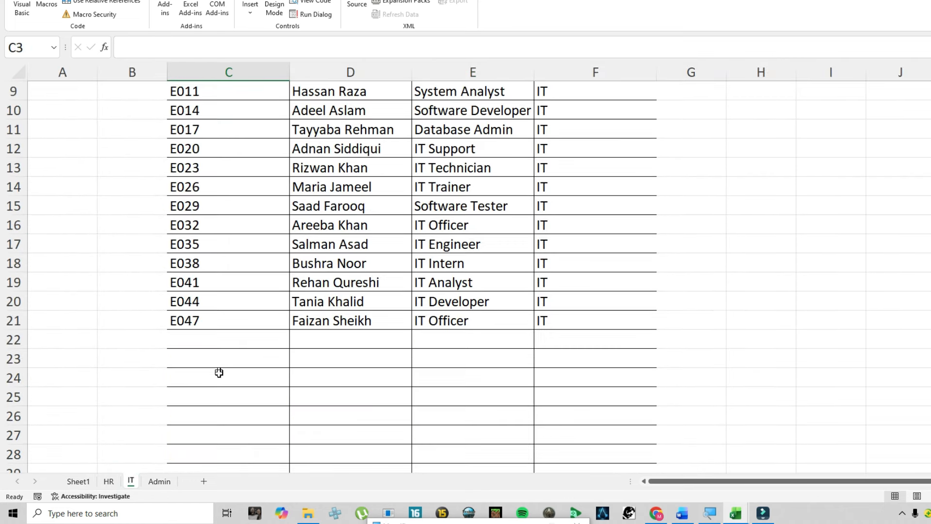
click(158, 481)
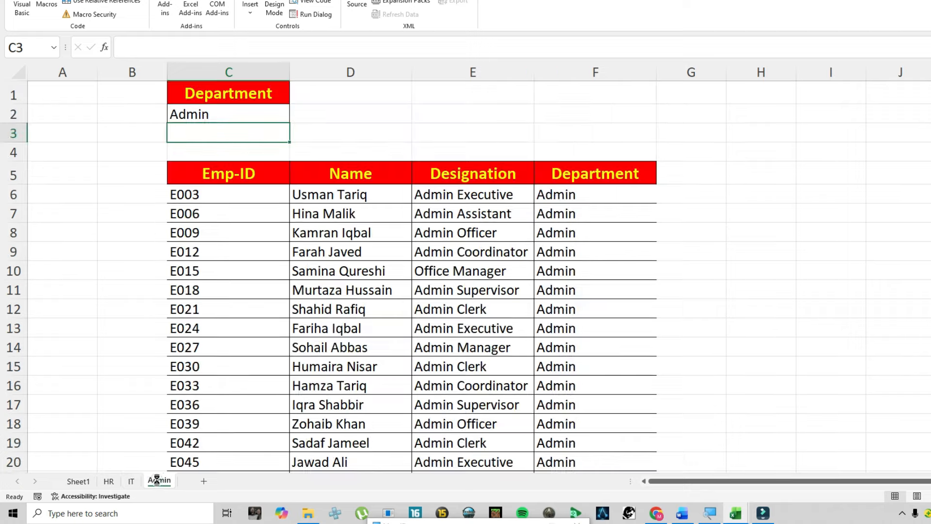
scroll(228, 369, down, 3)
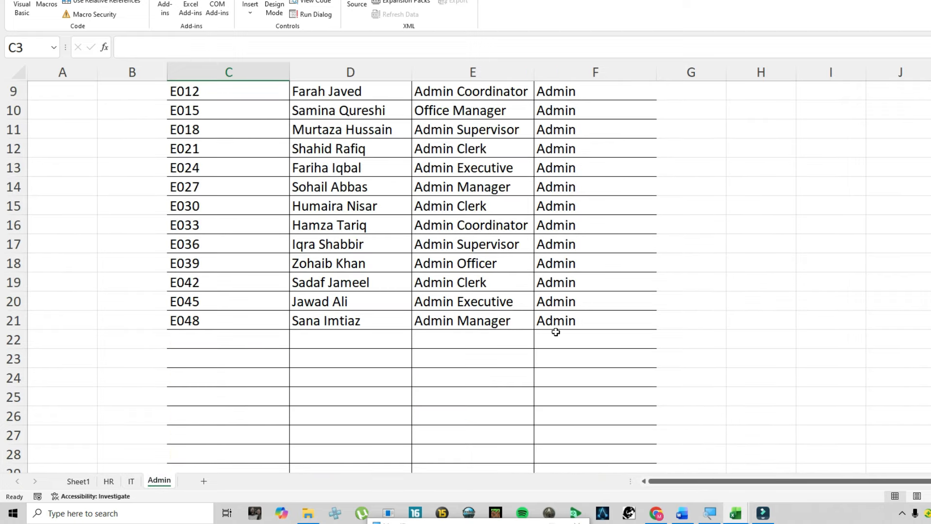
click(130, 481)
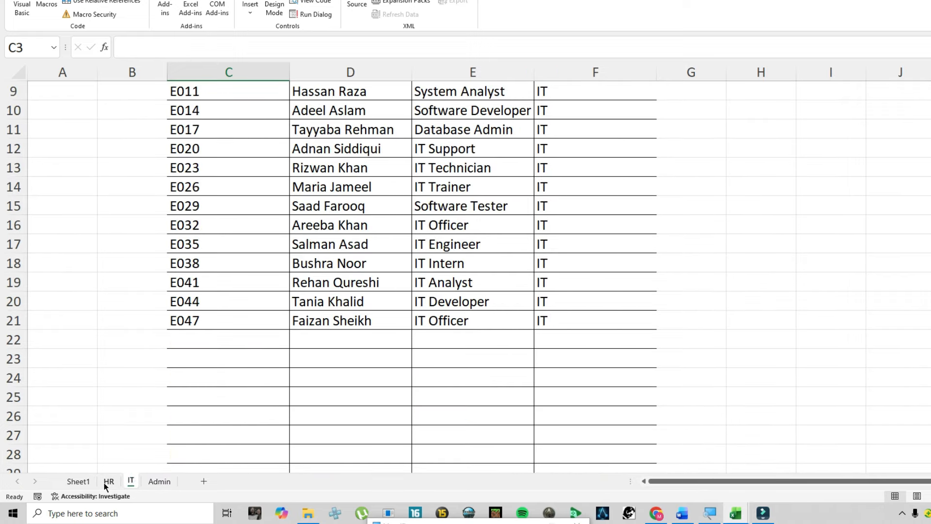
click(109, 481)
click(78, 481)
click(251, 226)
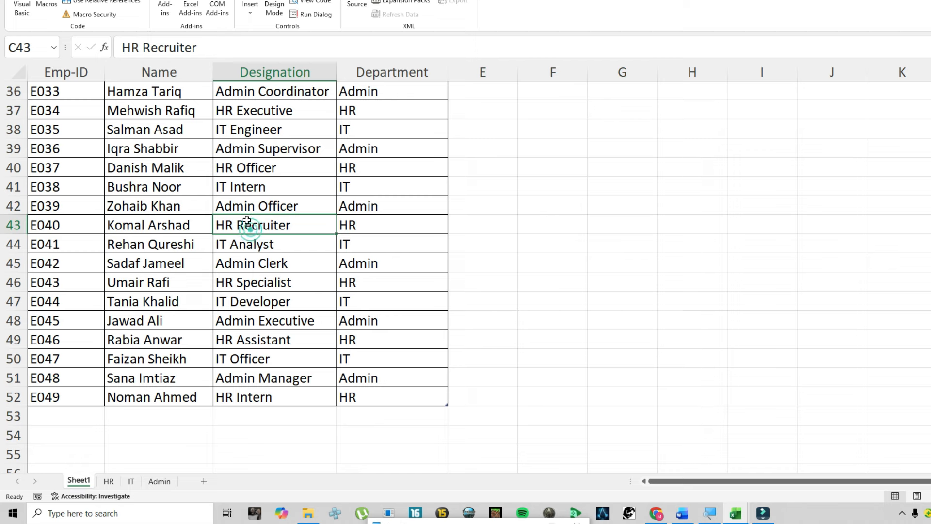
key(ctrl+Up)
key(ctrl+Home)
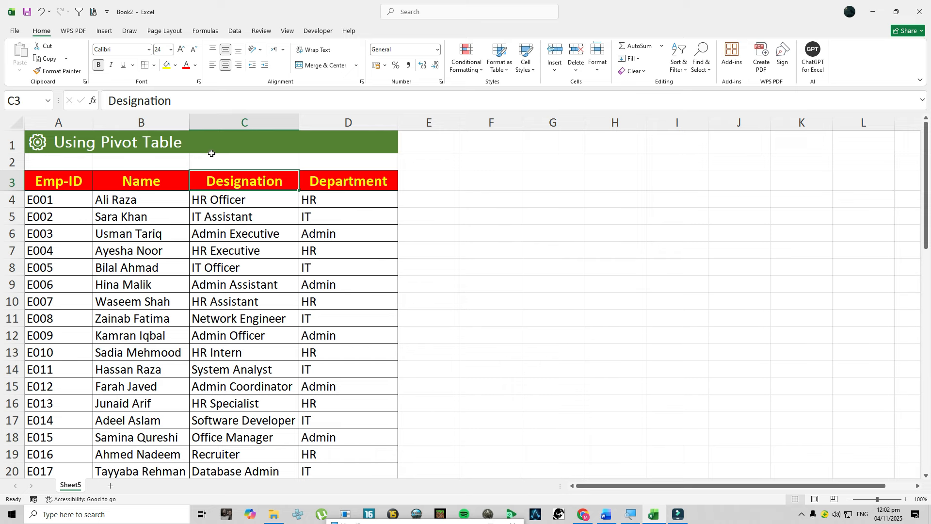
- Convert the employee data in A3:D55 of Sheet5 in the Book2 workbook into a table with headers
key(ctrl+t)
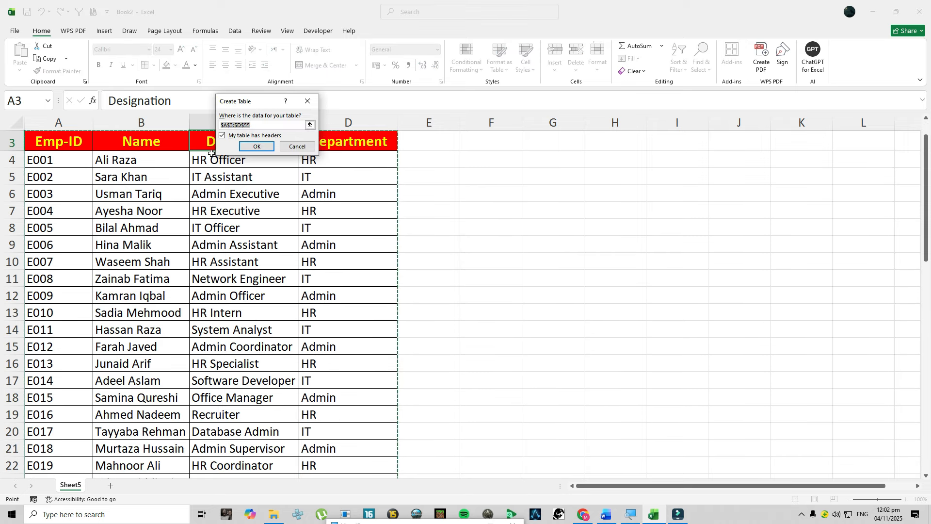
click(250, 145)
scroll(270, 242, up, 1)
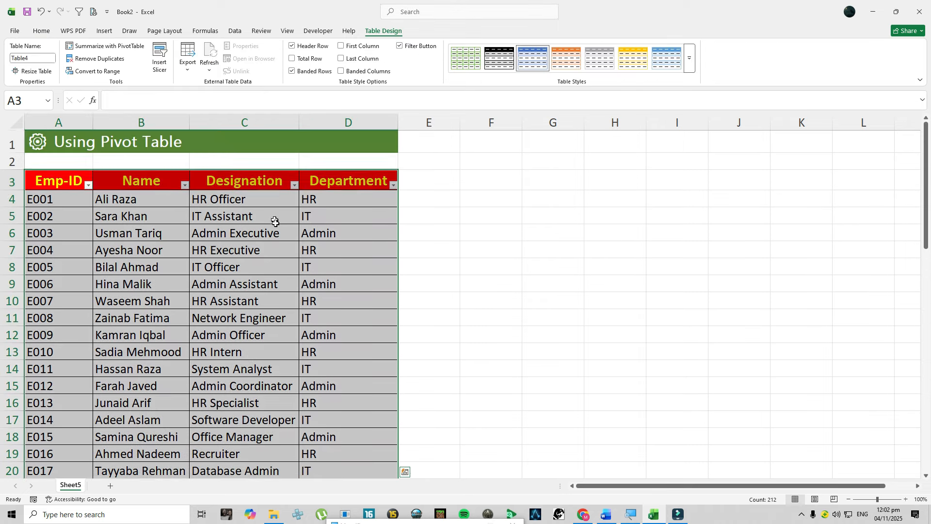
- Insert a PivotTable based on the employee table, placed on the existing worksheet at cell F3 of Sheet5
click(104, 30)
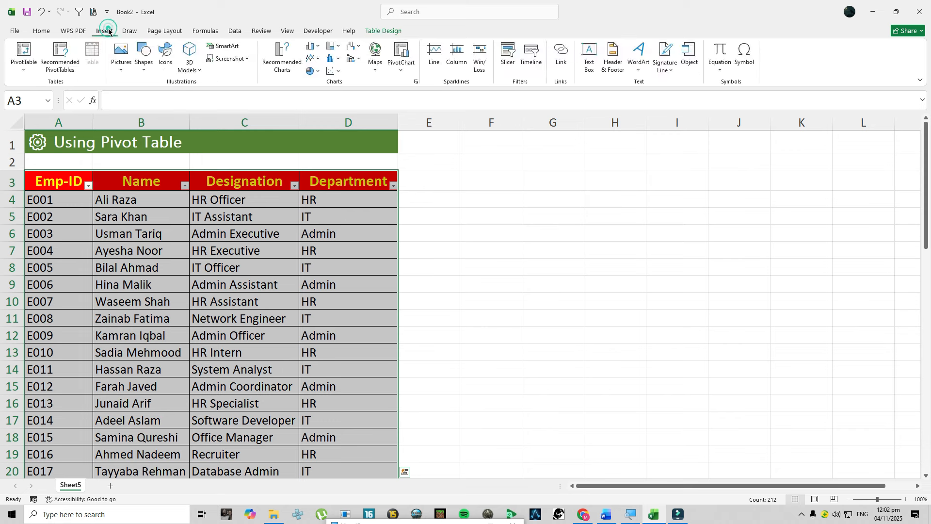
click(28, 54)
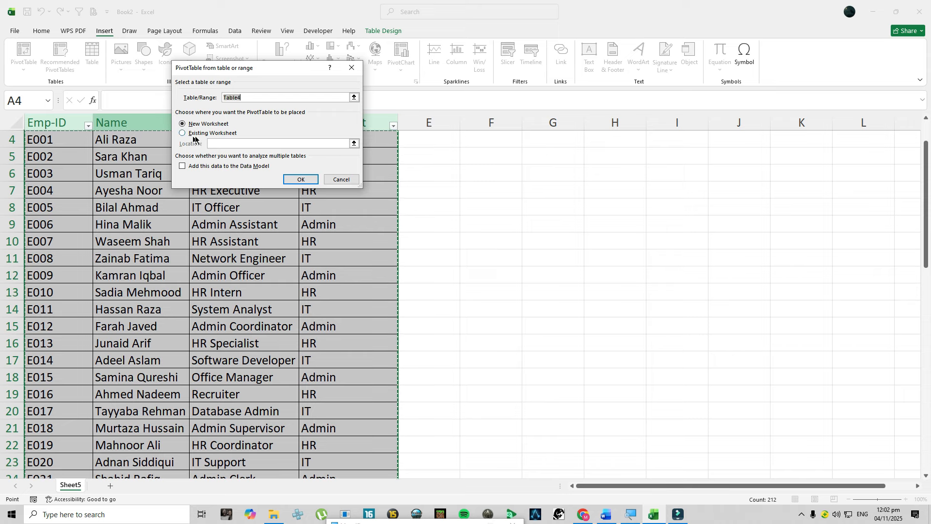
click(193, 133)
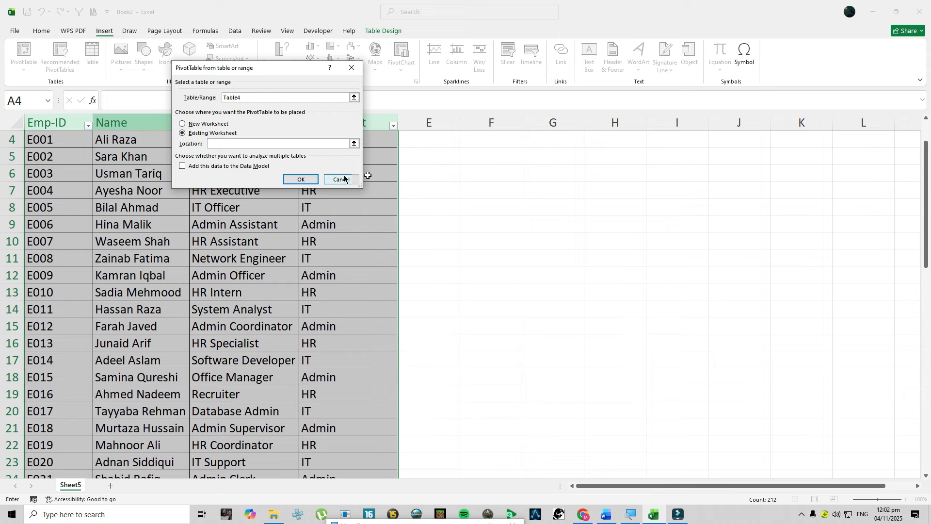
scroll(478, 266, up, 2)
click(475, 178)
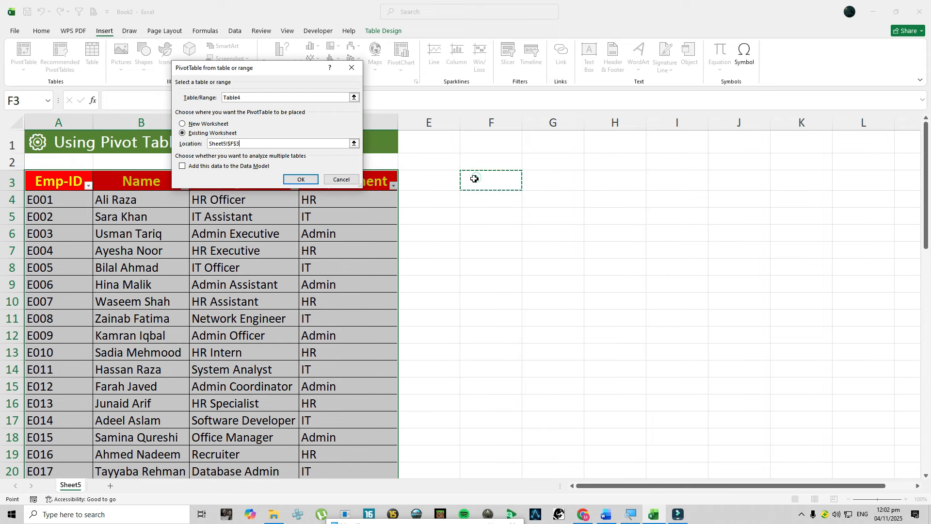
click(303, 178)
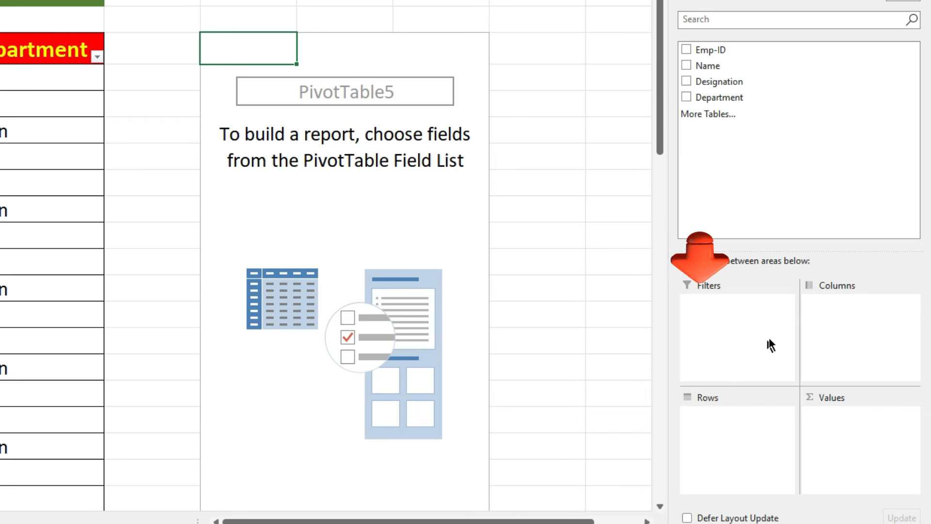
- Set Department as the PivotTable's filter, Emp-ID, Name and Designation as its rows, and the count of Emp-ID as its values
drag(688, 97, 739, 325)
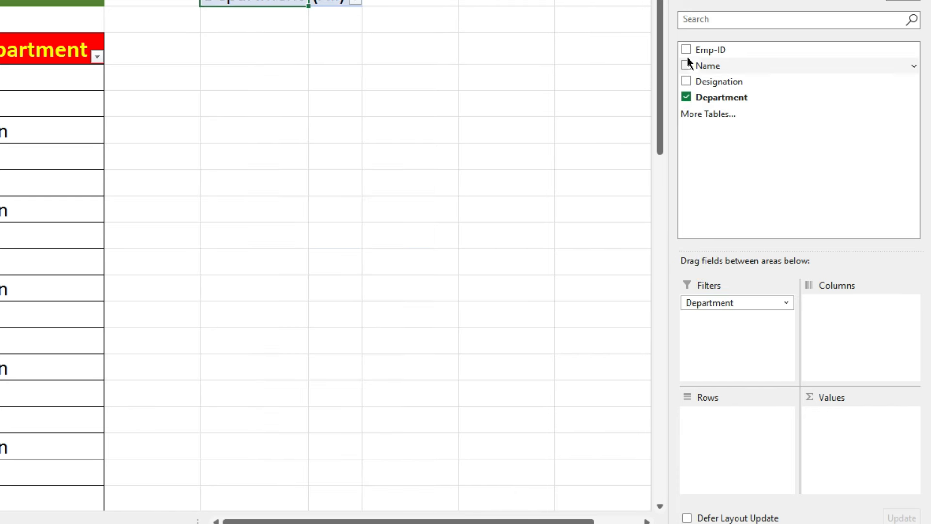
drag(684, 48, 723, 433)
drag(688, 68, 713, 439)
drag(685, 80, 701, 453)
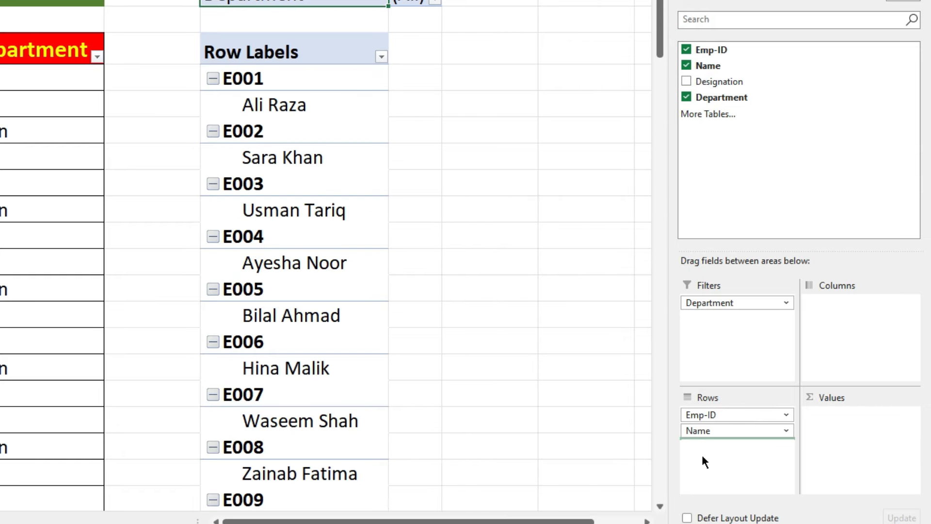
drag(703, 53, 845, 433)
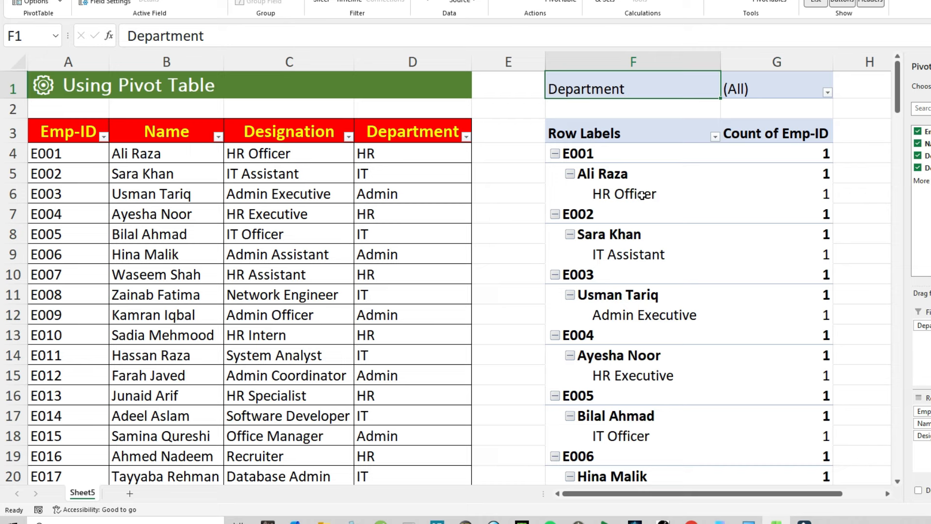
- Enable the Classic PivotTable layout in the display options of the PivotTable
right_click(635, 194)
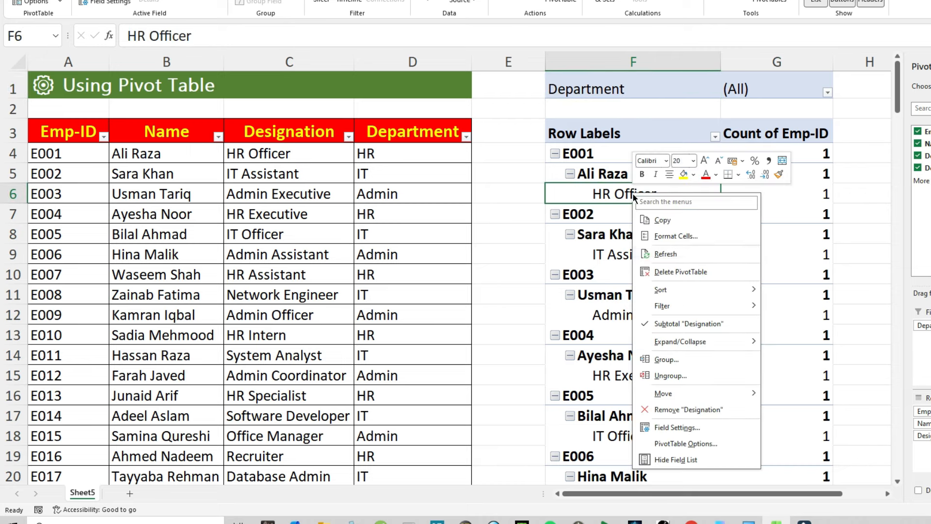
click(686, 443)
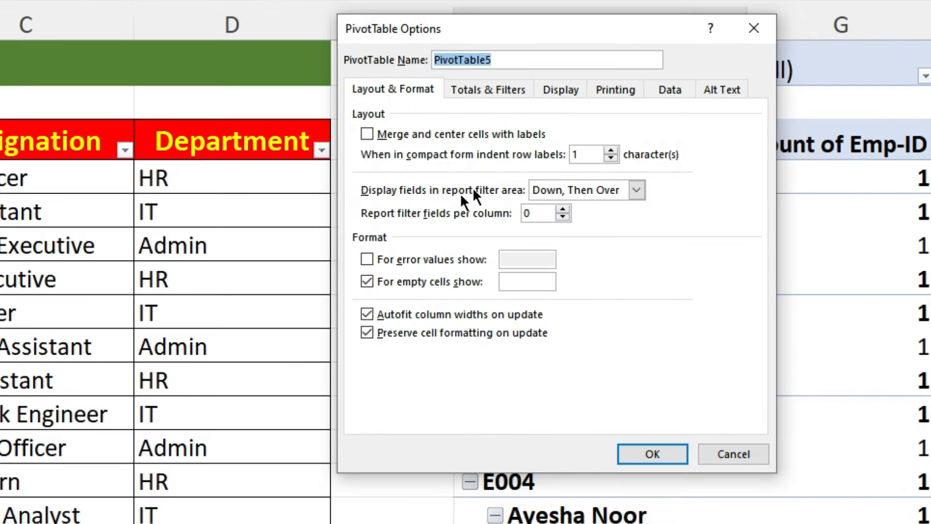
click(569, 87)
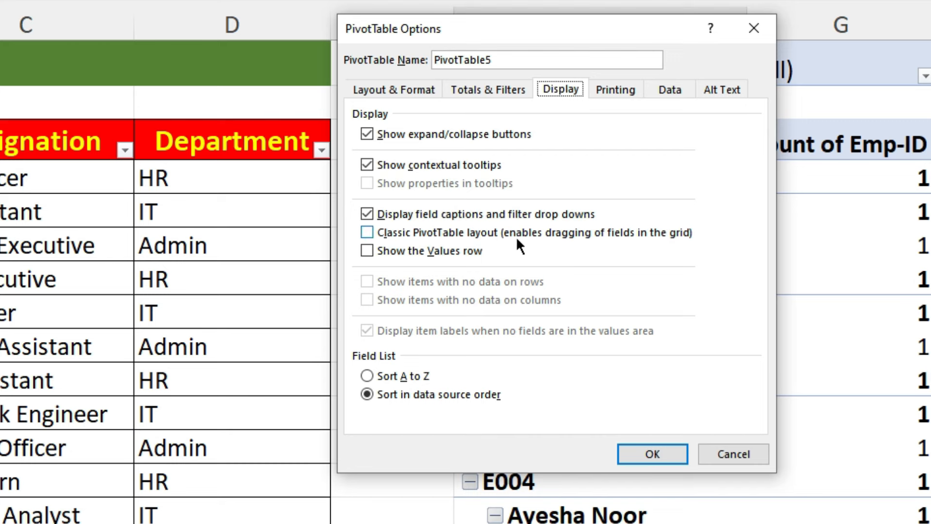
click(368, 233)
click(647, 454)
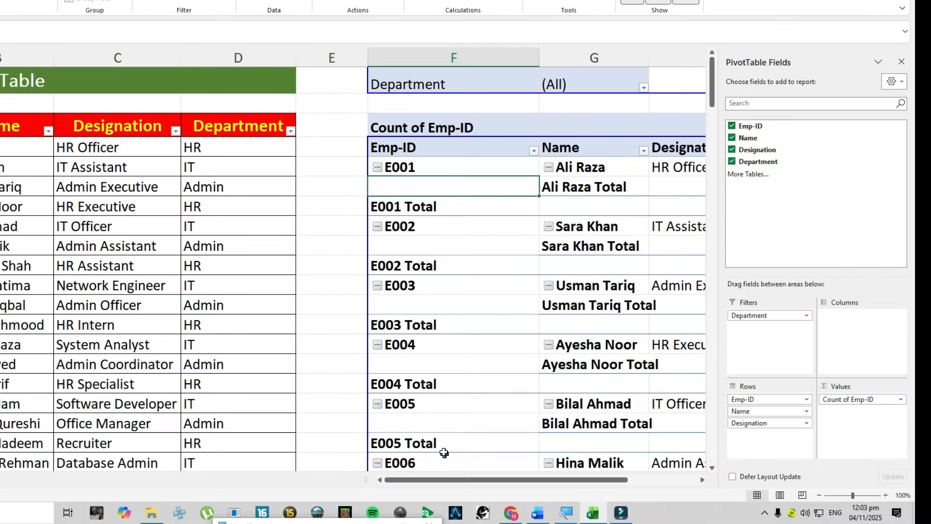
- Remove the Name and Emp-ID subtotals from the PivotTable
drag(463, 485, 496, 480)
click(469, 187)
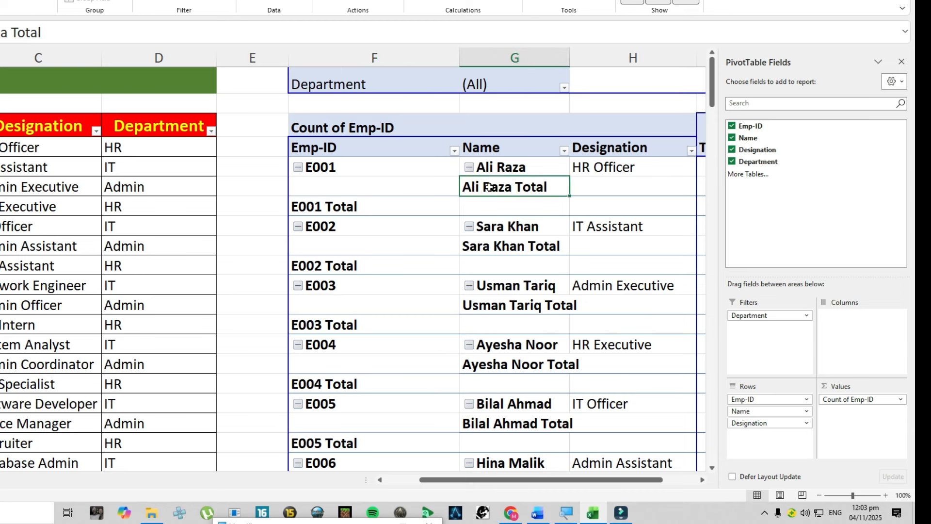
right_click(488, 187)
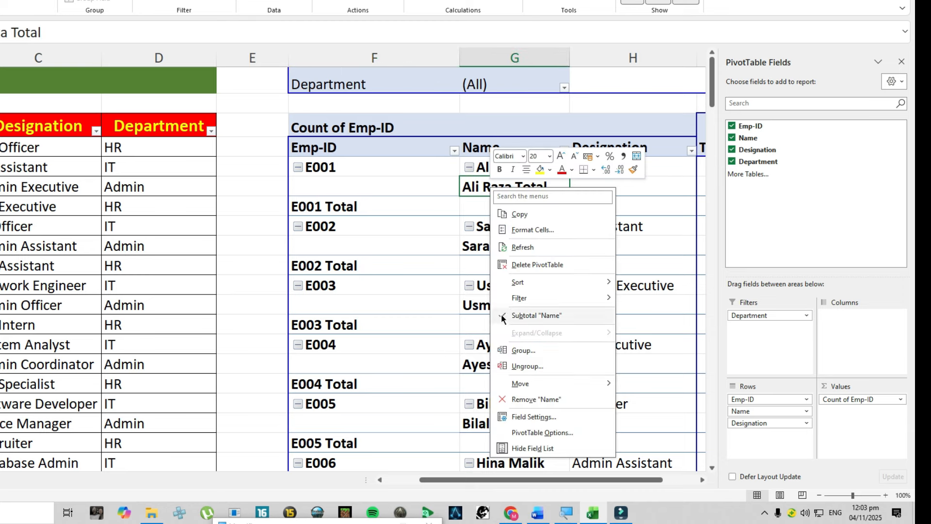
click(534, 316)
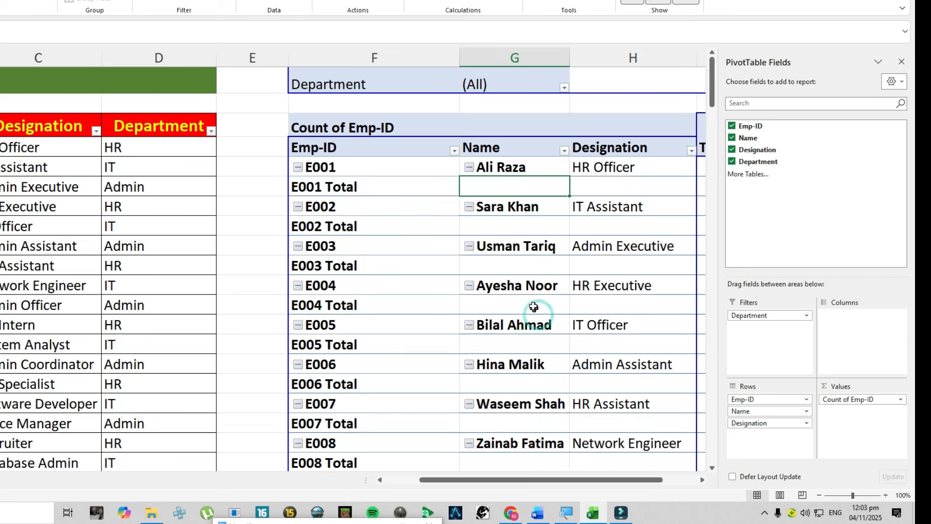
right_click(323, 189)
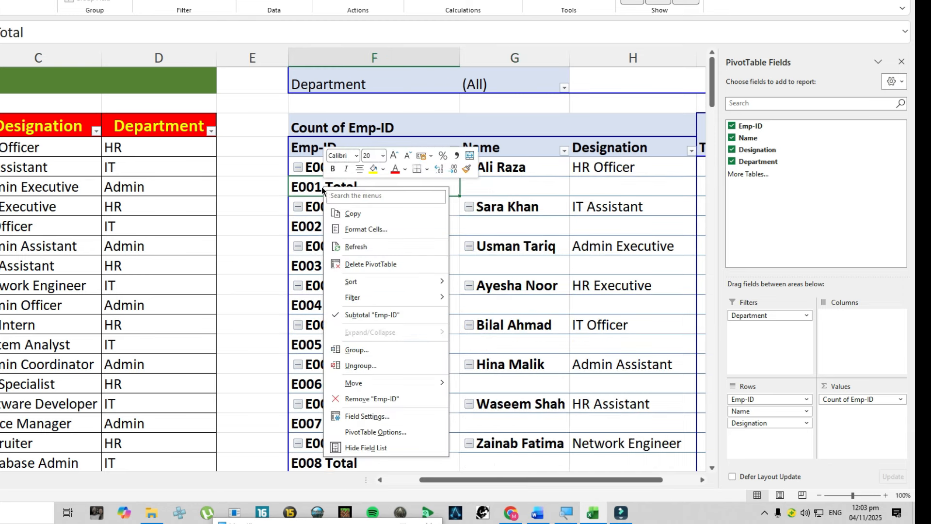
click(371, 316)
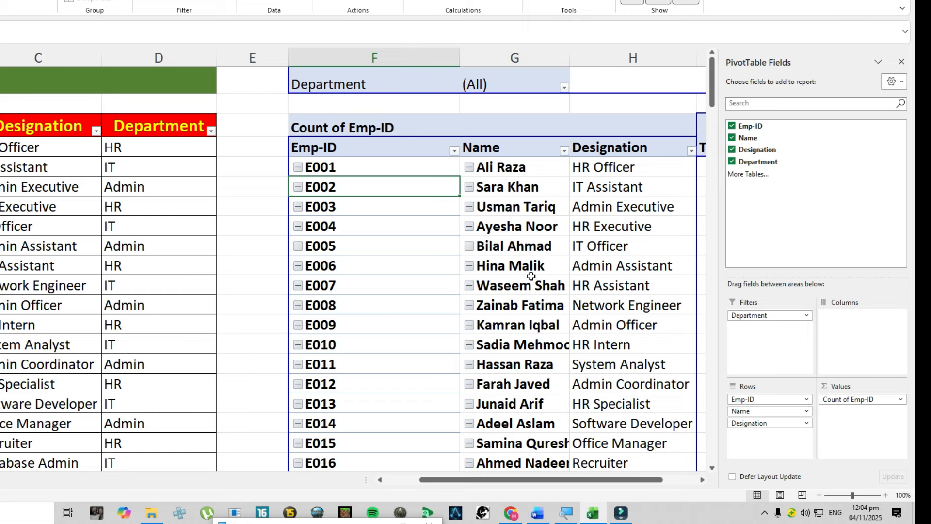
- Generate a separate sheet for each department with Show Report Filter Pages, using the Department filter of the PivotTable
drag(458, 479, 508, 481)
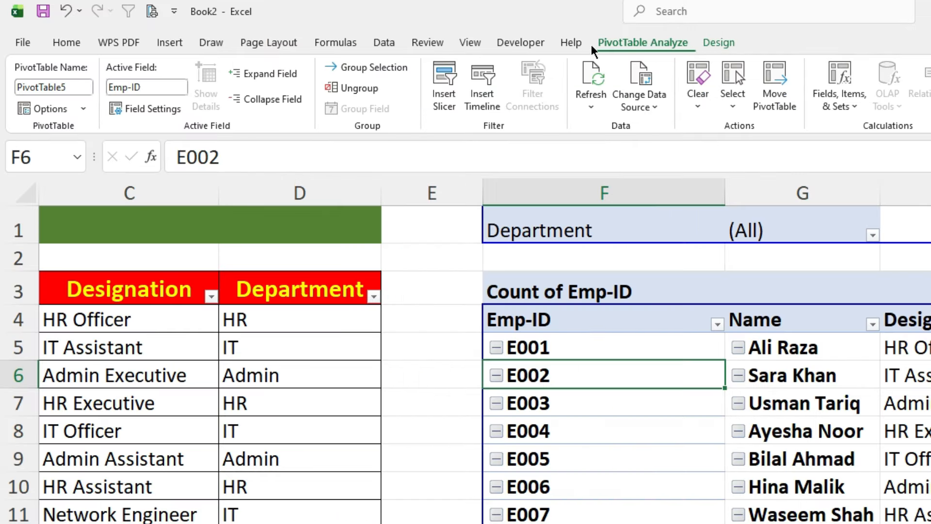
click(667, 42)
click(84, 108)
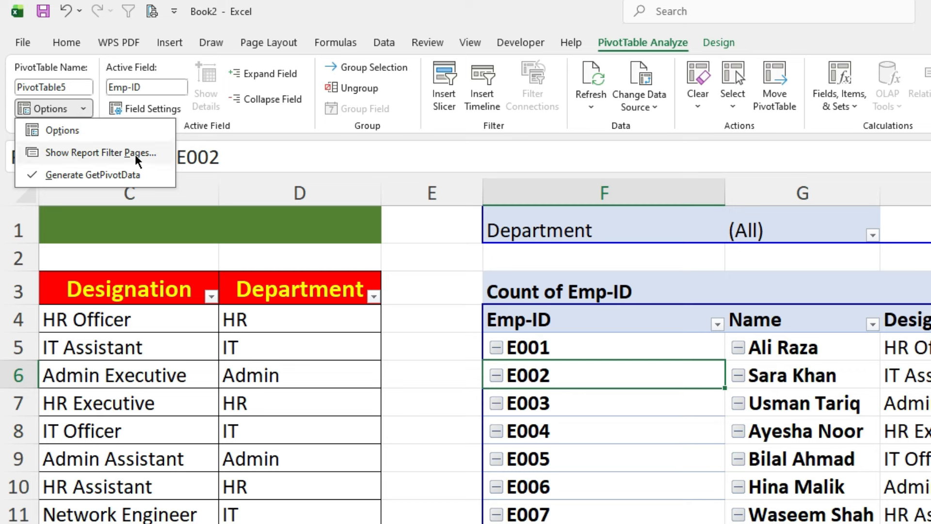
click(107, 155)
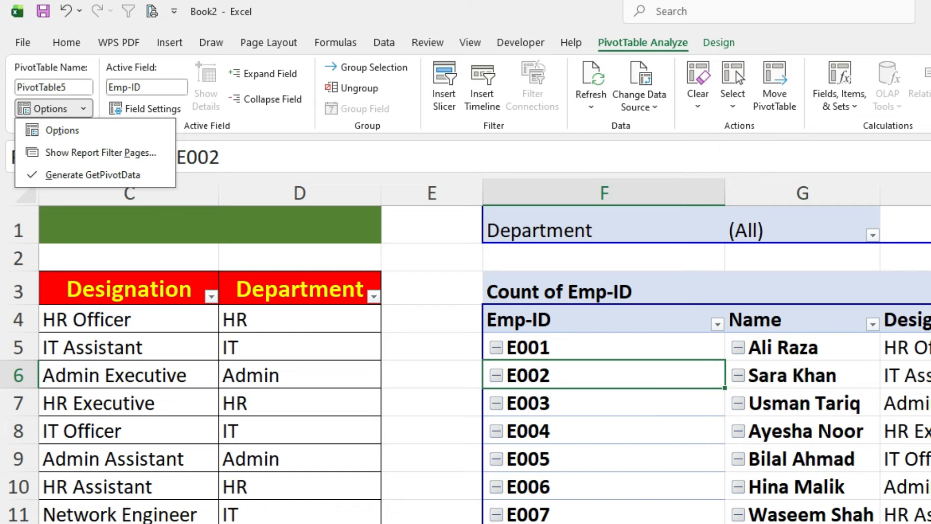
click(82, 153)
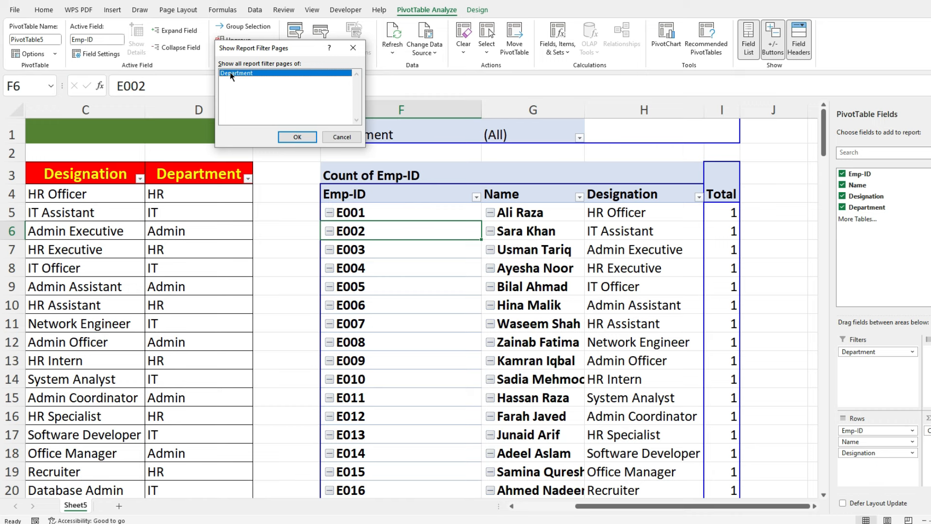
click(299, 137)
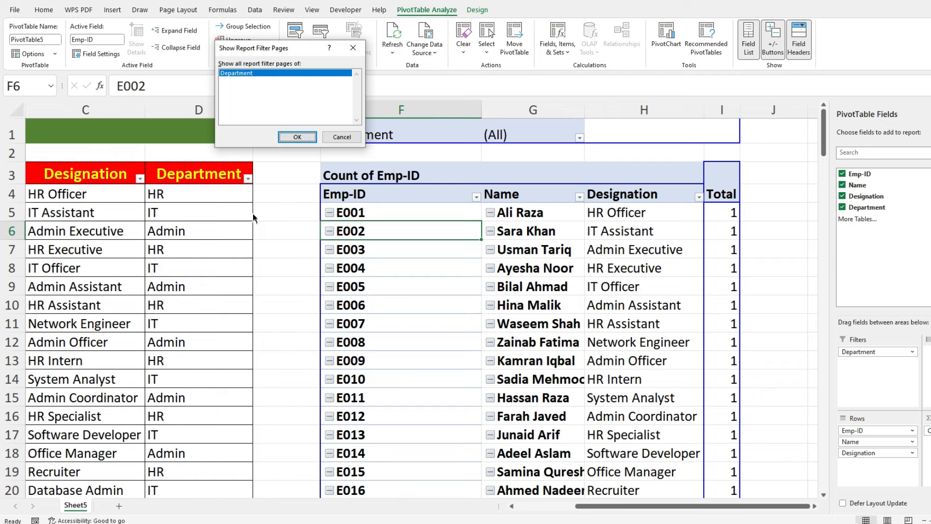
click(297, 137)
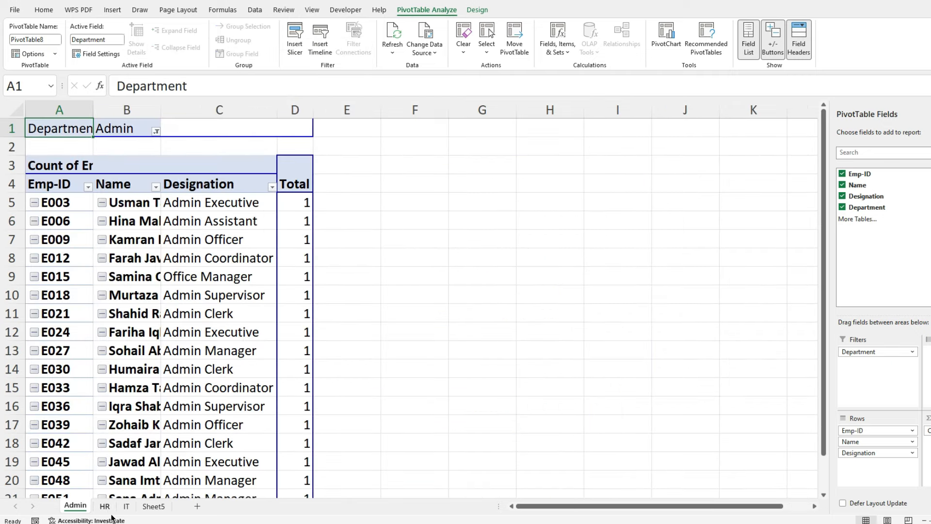
- On Sheet5, add a record in row 56 of the employee table by filling the row above down across columns A to D
click(153, 506)
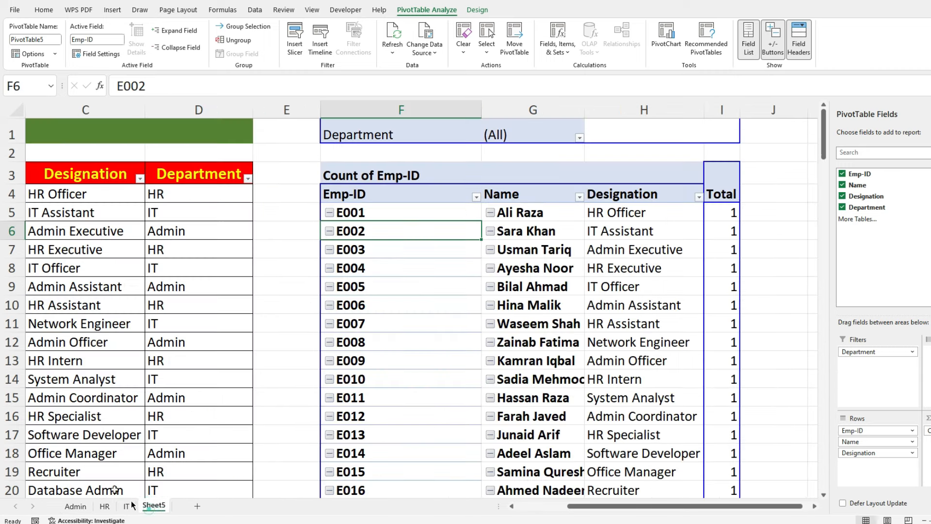
scroll(168, 388, down, 12)
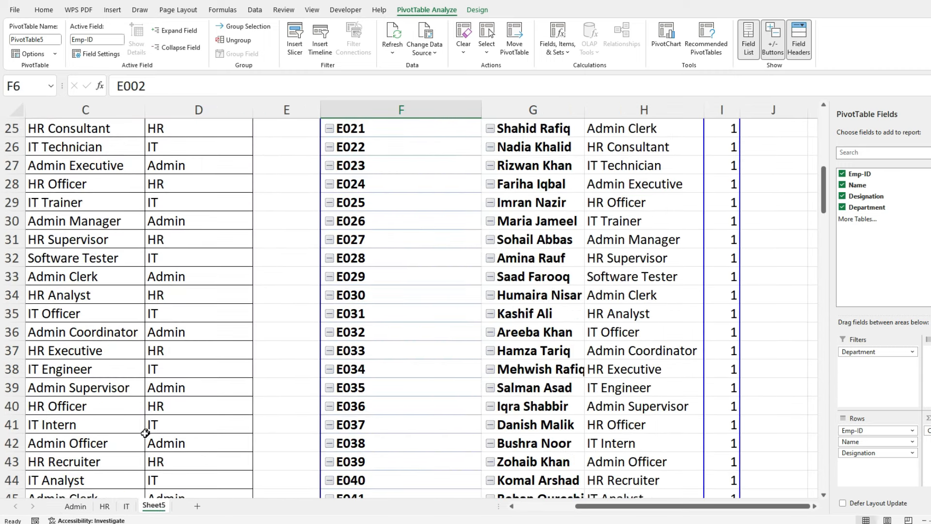
click(556, 507)
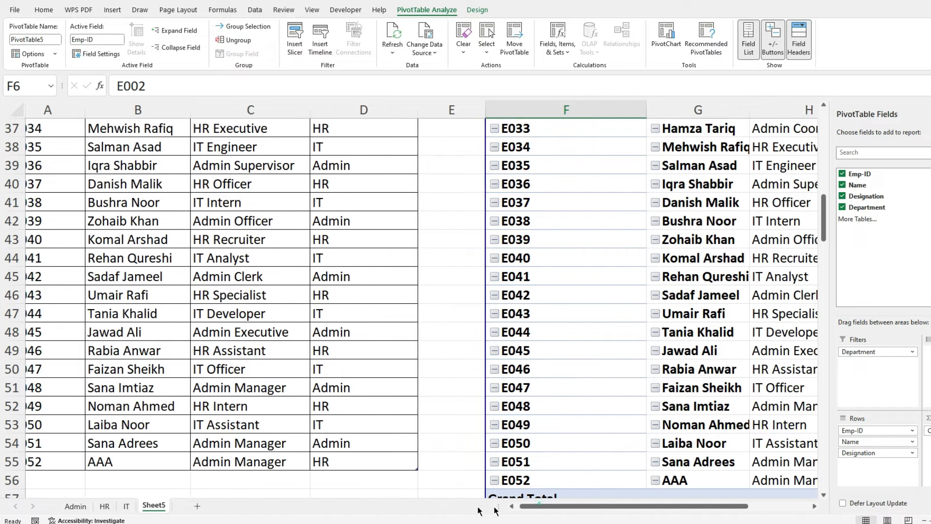
click(45, 478)
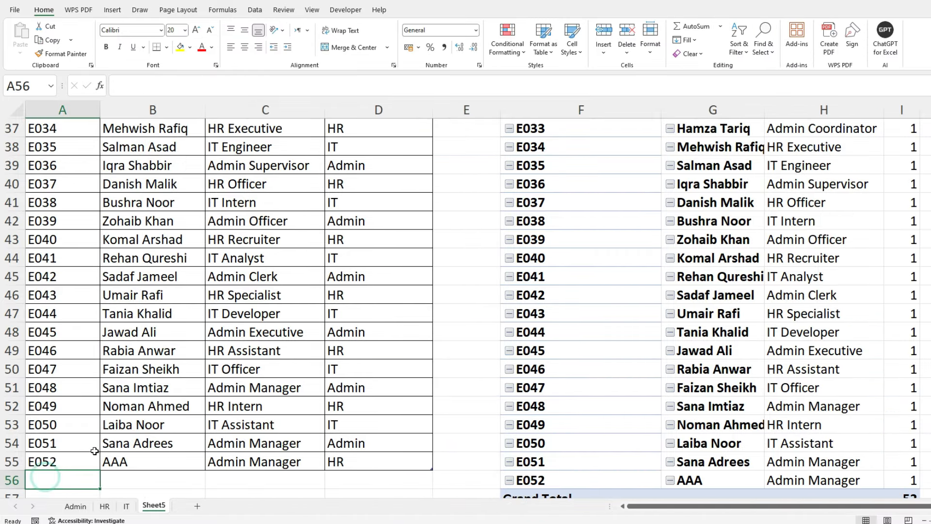
key(shift+Down)
key(shift+Up)
key(shift+Right)
key(shift+Right)
key(shift+Right)
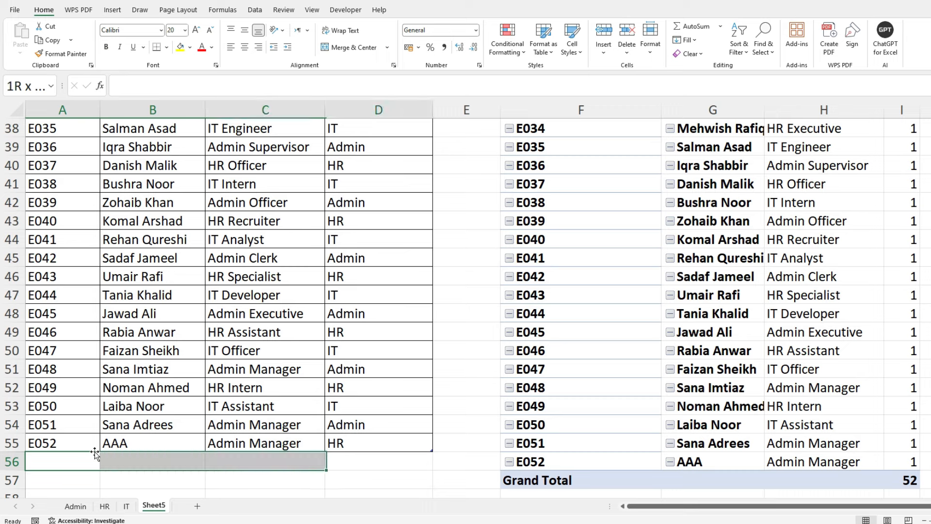
key(shift+Right)
key(ctrl+d)
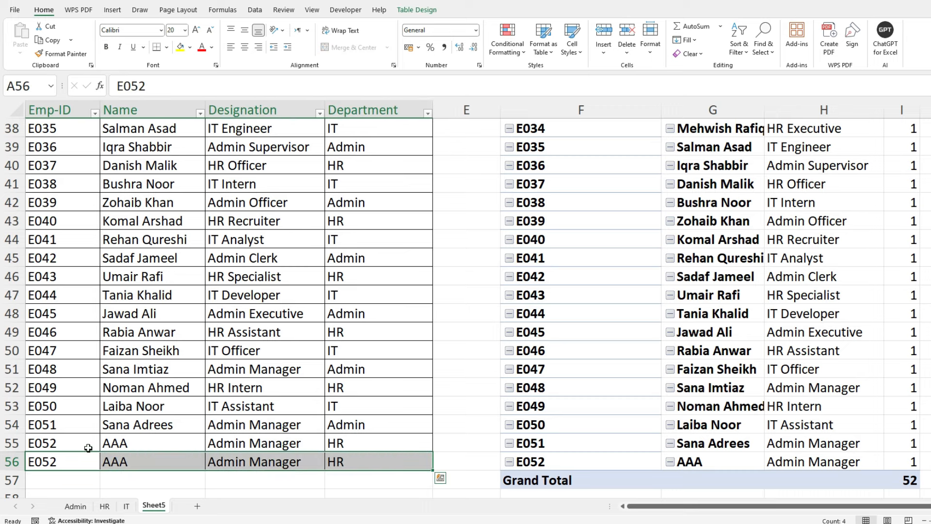
- Change the new row 56 record's Emp-ID to E053 and its Name to VVV
double_click(85, 463)
key(BackSpace)
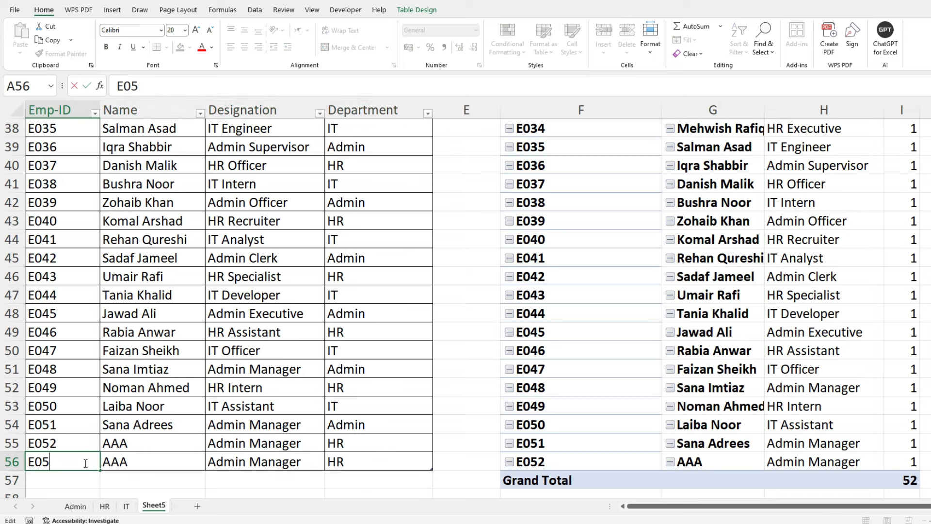
text(3)
key(Return)
click(151, 462)
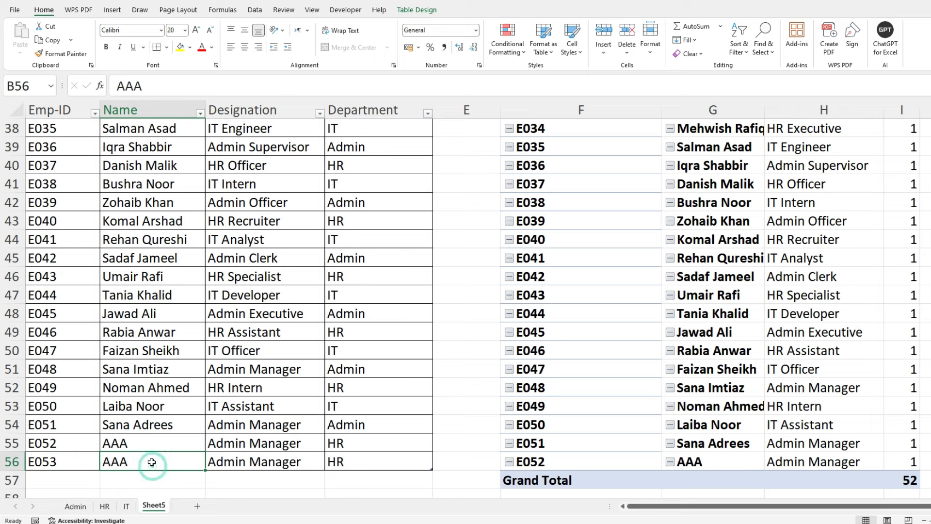
text(VVV)
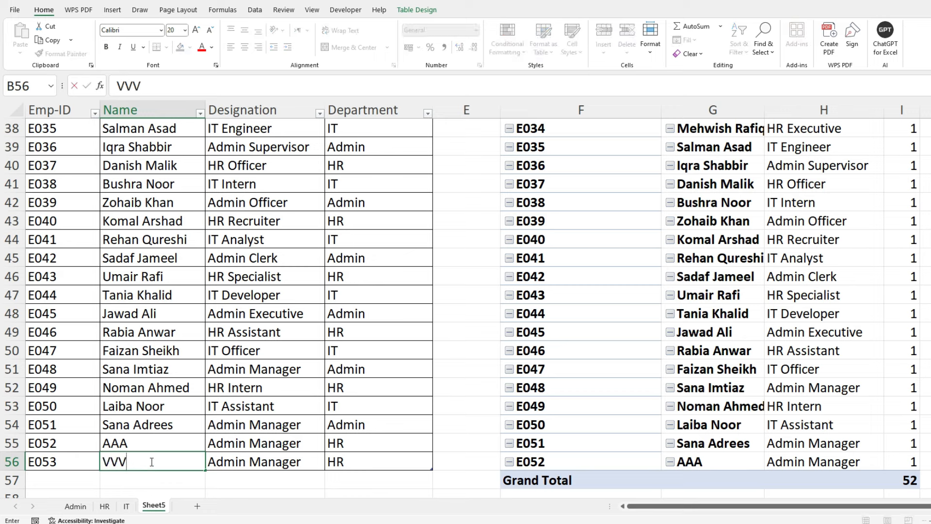
key(ctrl+Return)
key(Right)
key(Right)
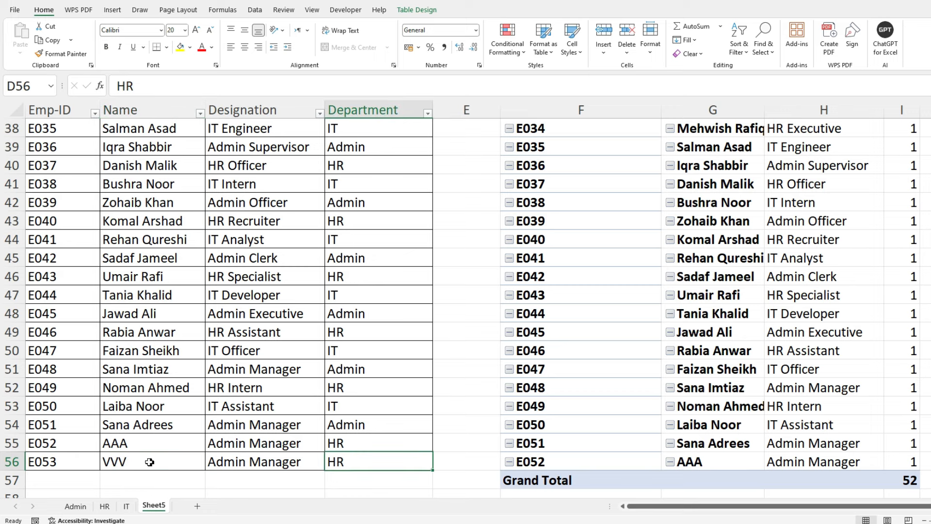
- Refresh the PivotTable on the HR sheet to include the record added to the source table
click(104, 506)
scroll(173, 320, down, 3)
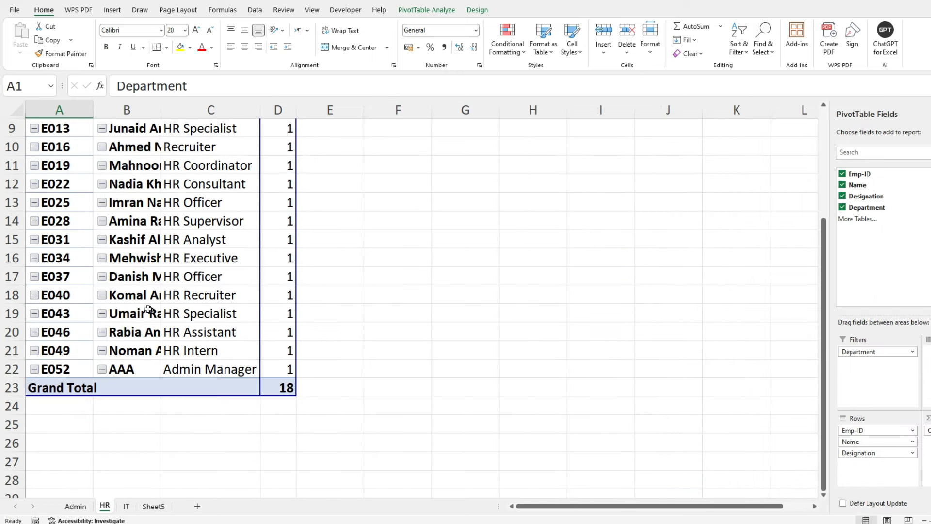
right_click(137, 293)
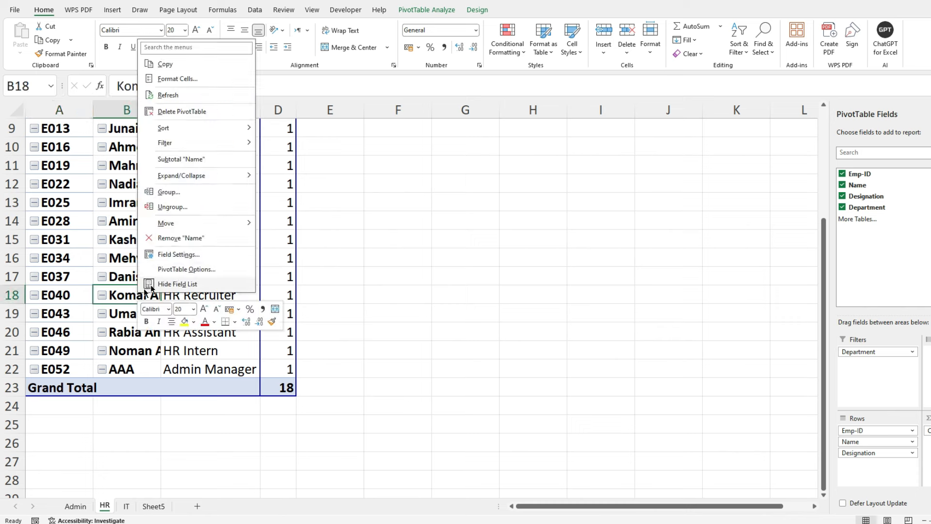
click(184, 97)
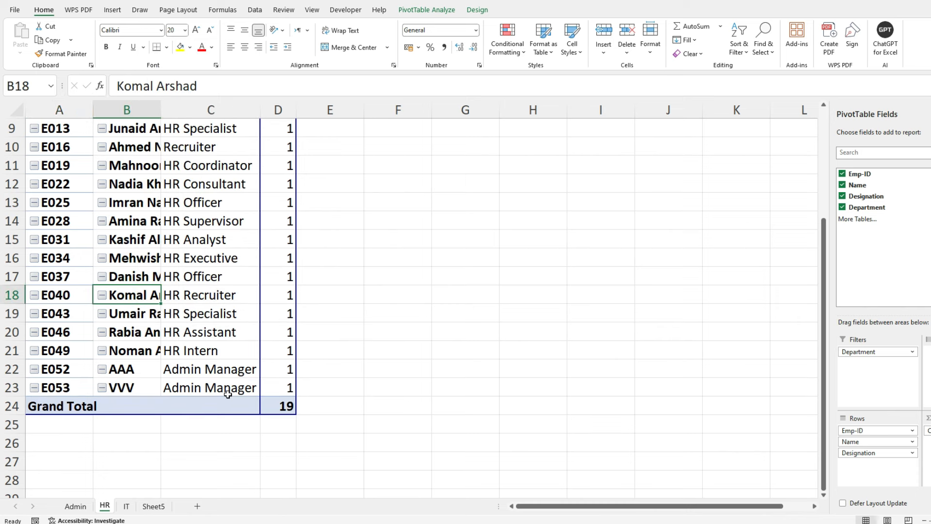
- Look through the Admin, HR and IT sheets and return to the source table on Sheet5
click(126, 506)
click(148, 507)
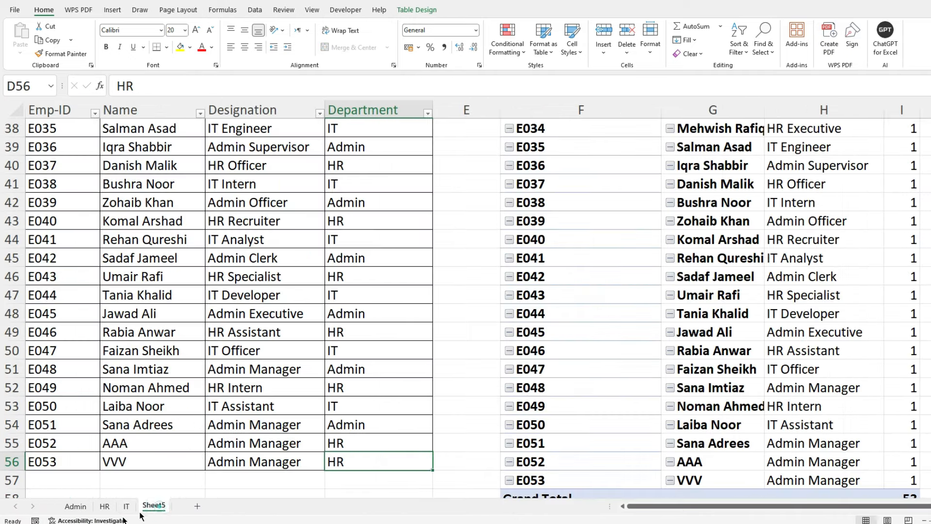
click(75, 506)
click(105, 507)
click(126, 506)
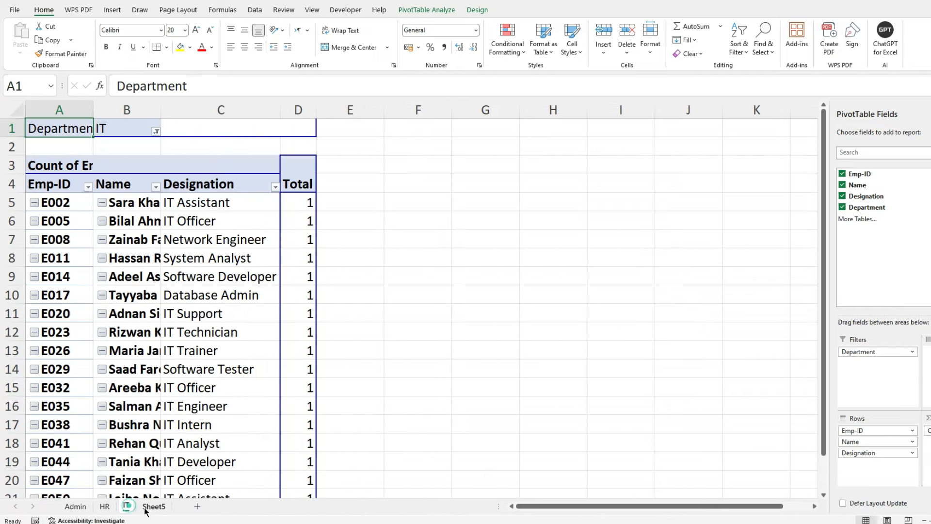
click(146, 508)
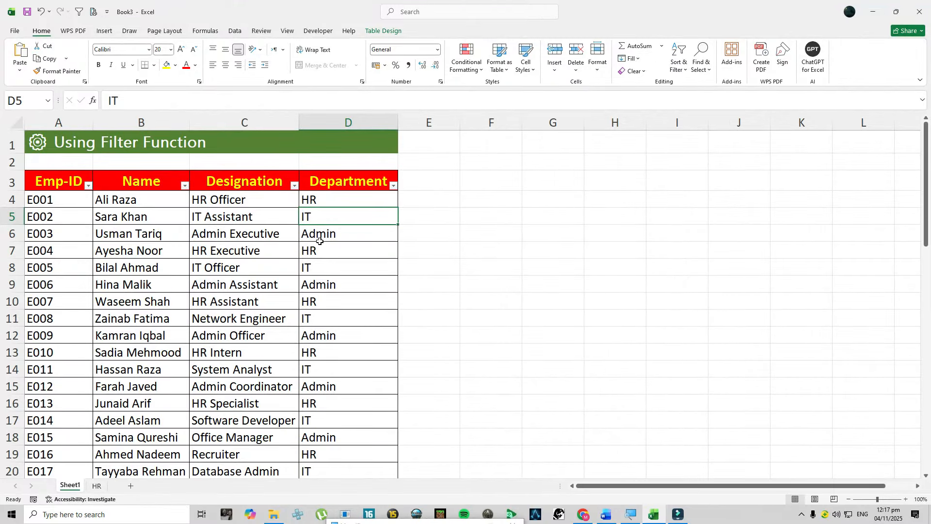
- Check the HR sheet of the Book3 workbook and go back to the employee table on Sheet1
click(100, 487)
click(72, 486)
click(237, 405)
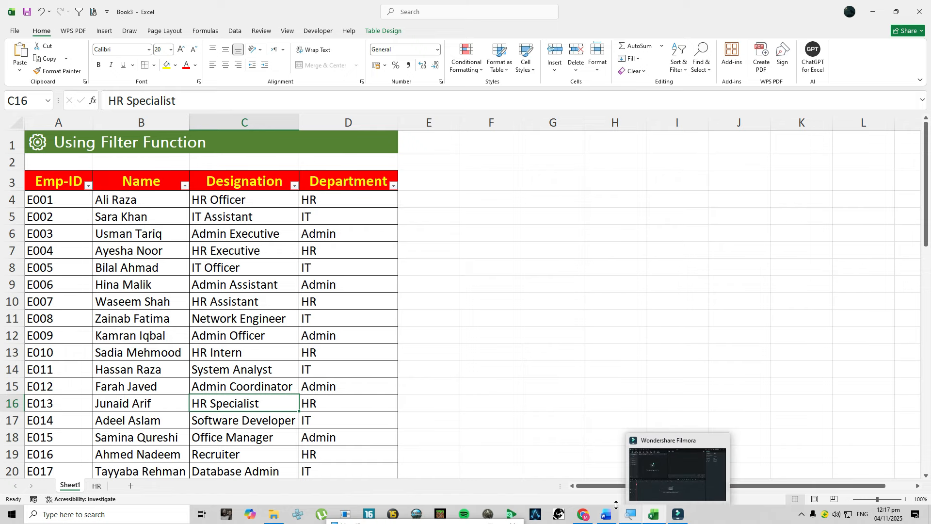
- Switch to Word to read Prompt 3 on the FILTER formula in Data Transfer Prompts.docx, and review the formulas ChatGPT gives for each department
click(604, 515)
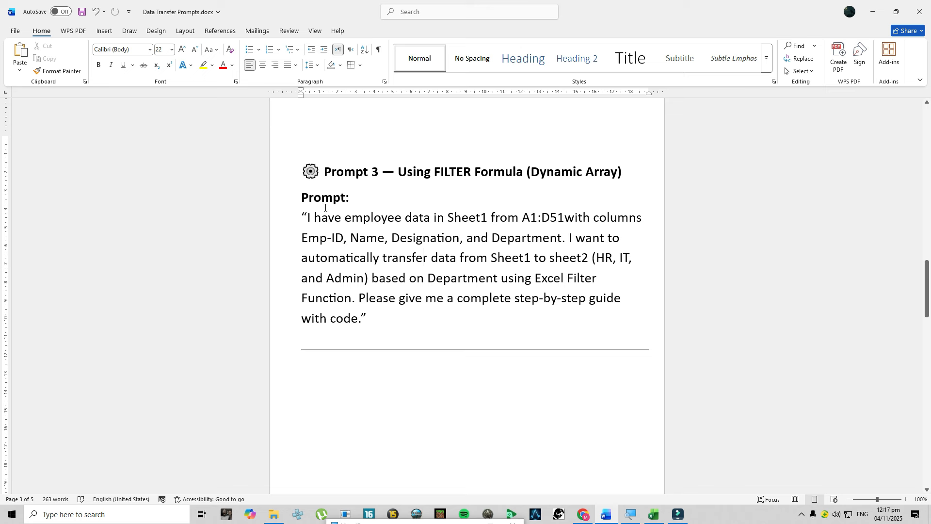
drag(301, 217, 385, 318)
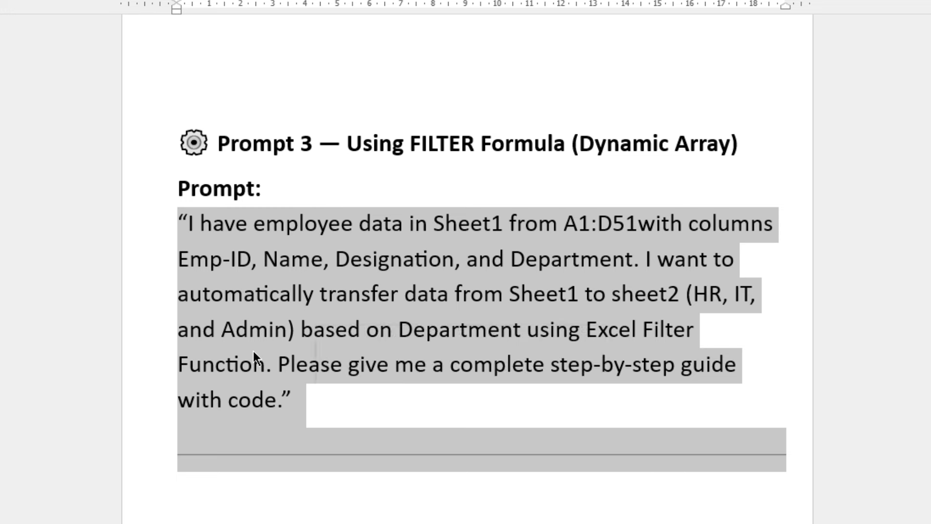
click(192, 223)
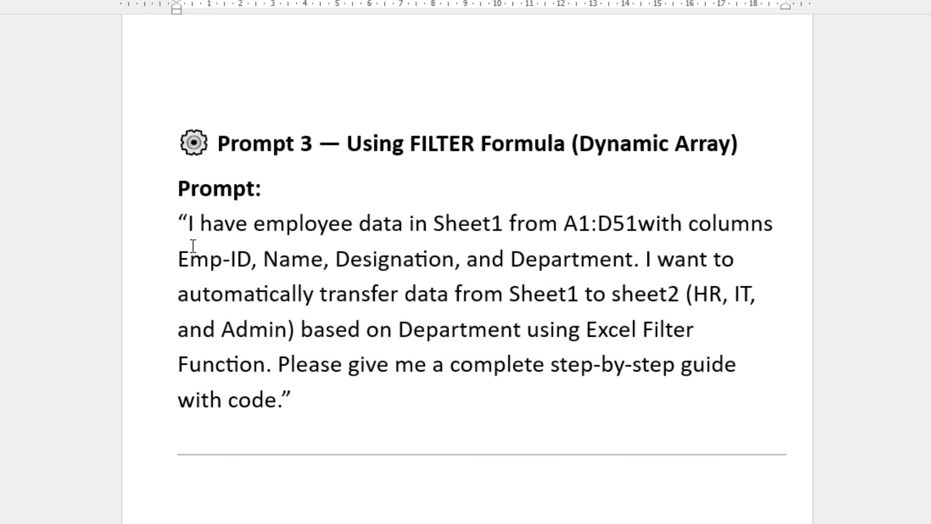
drag(566, 224, 608, 223)
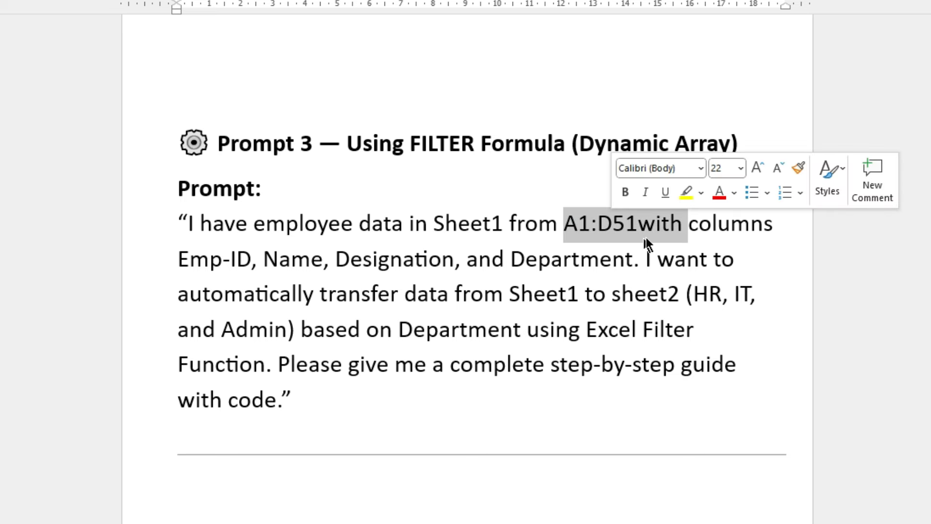
drag(193, 262, 630, 260)
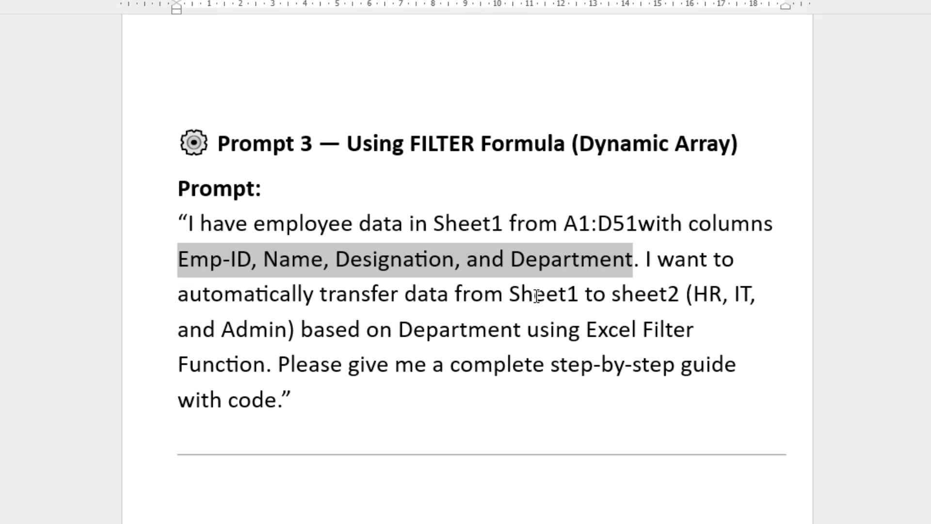
drag(527, 293, 662, 295)
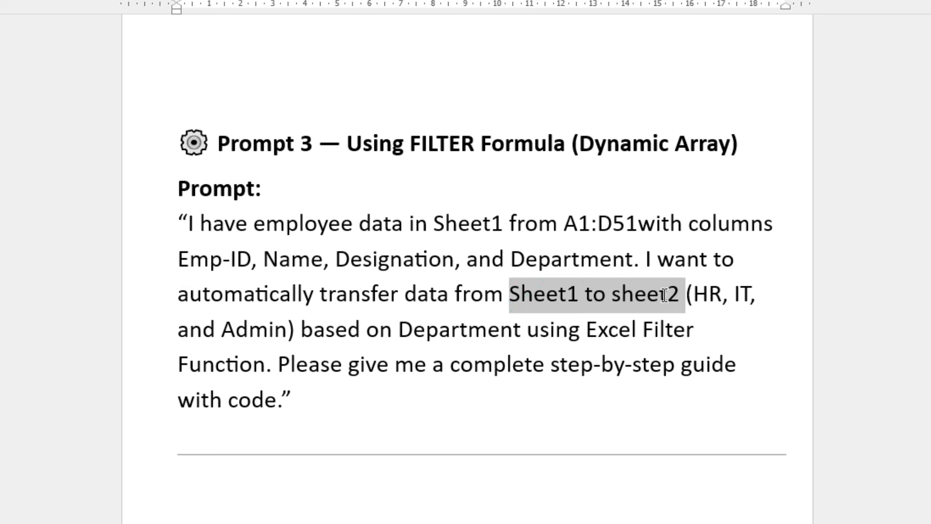
drag(325, 334, 668, 329)
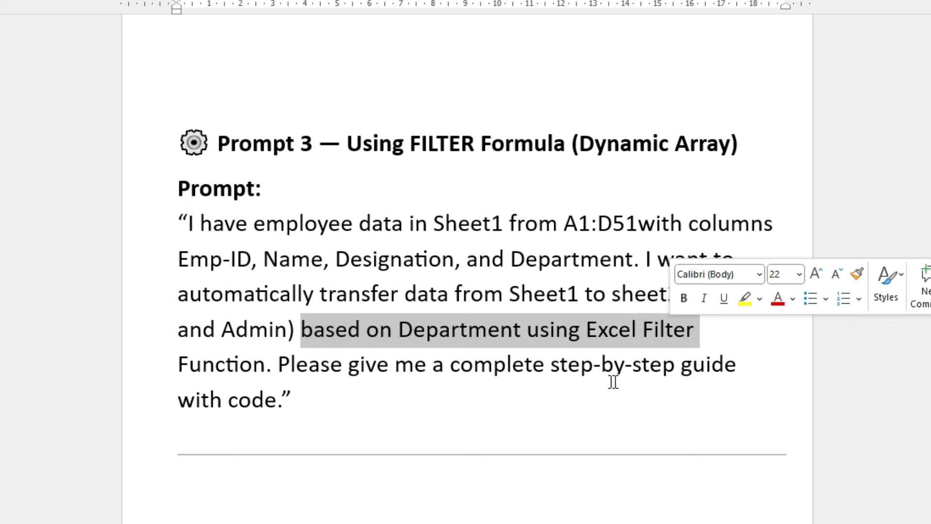
click(301, 407)
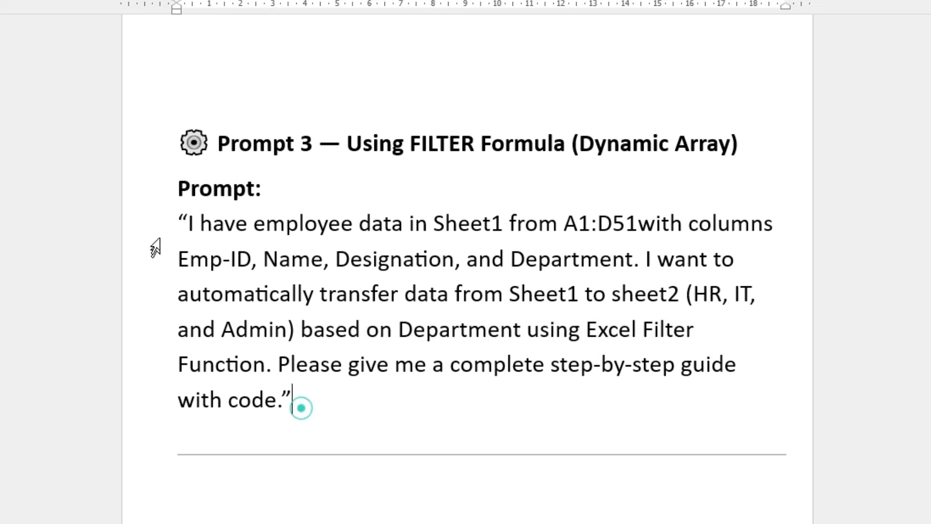
drag(172, 220, 309, 394)
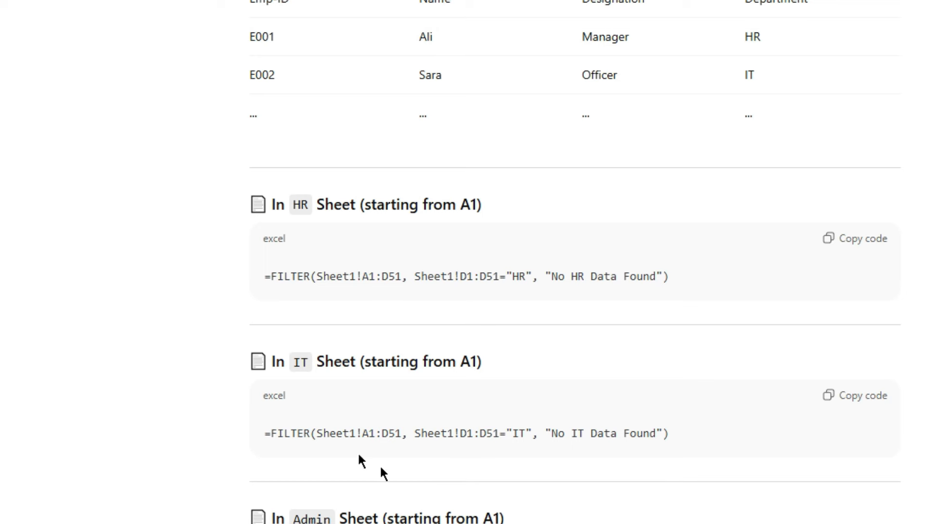
click(400, 440)
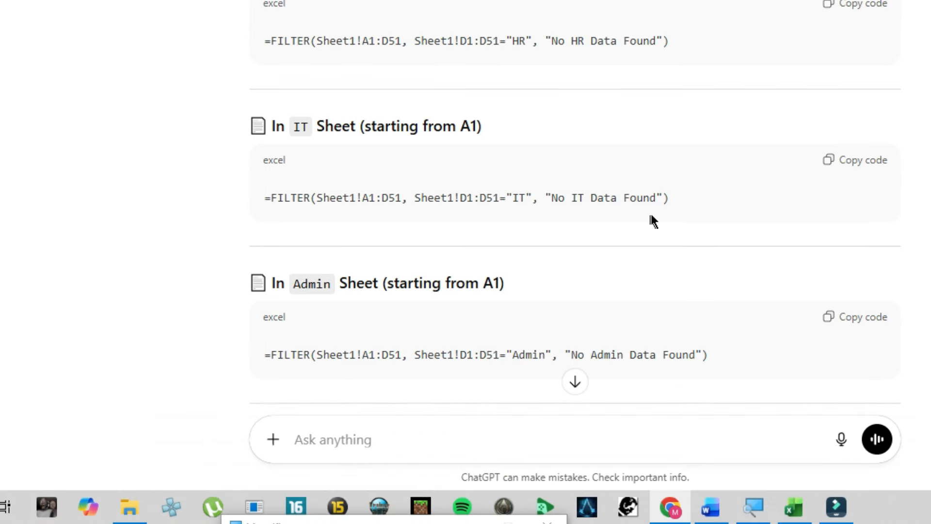
- Copy ChatGPT's FILTER formula for the IT sheet, widen the Name column in Excel, and paste the formula into C5
click(857, 163)
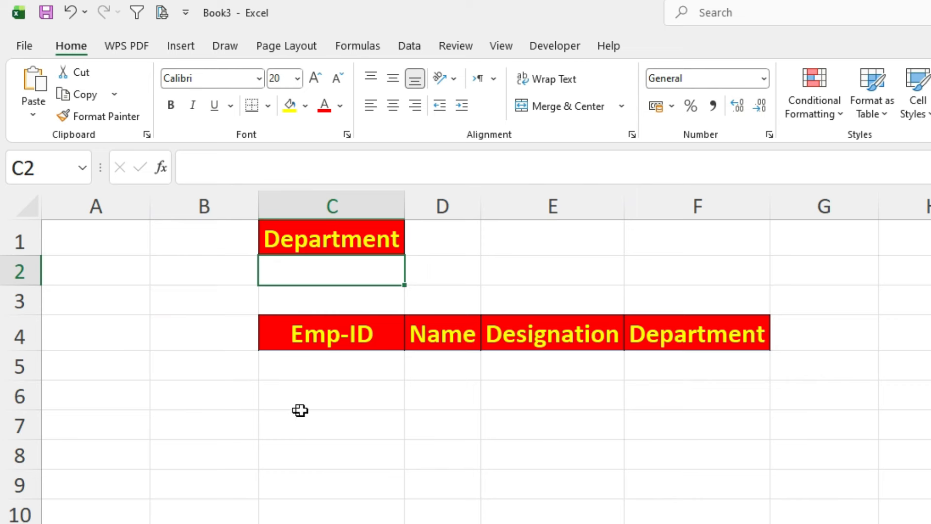
drag(482, 205, 534, 217)
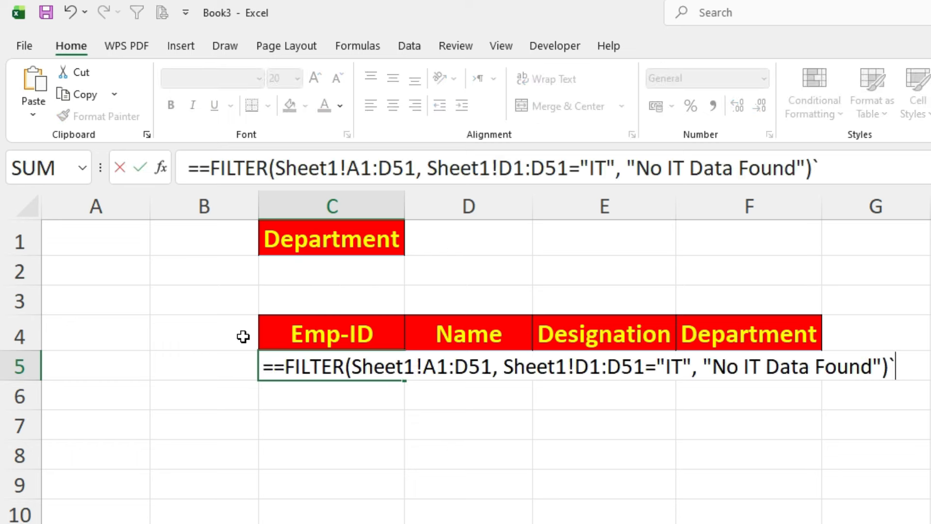
key(Escape)
key(ctrl+v)
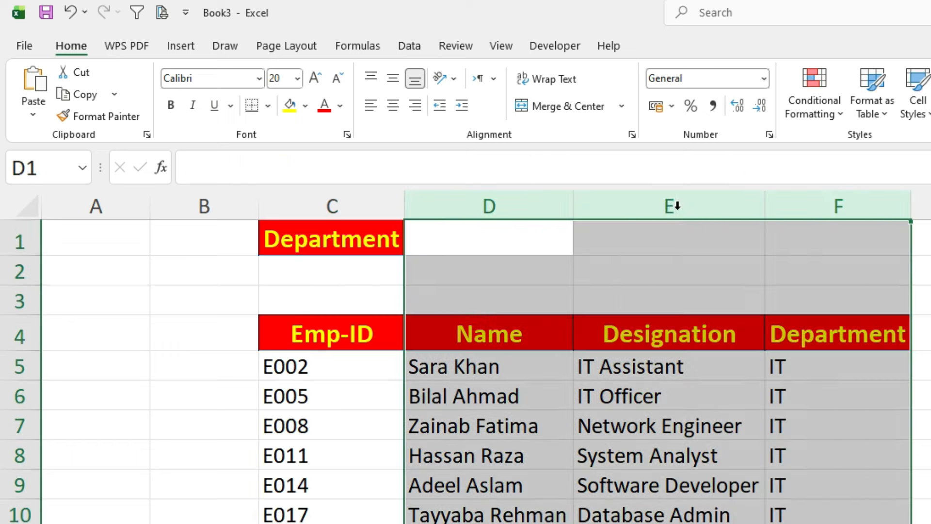
click(345, 364)
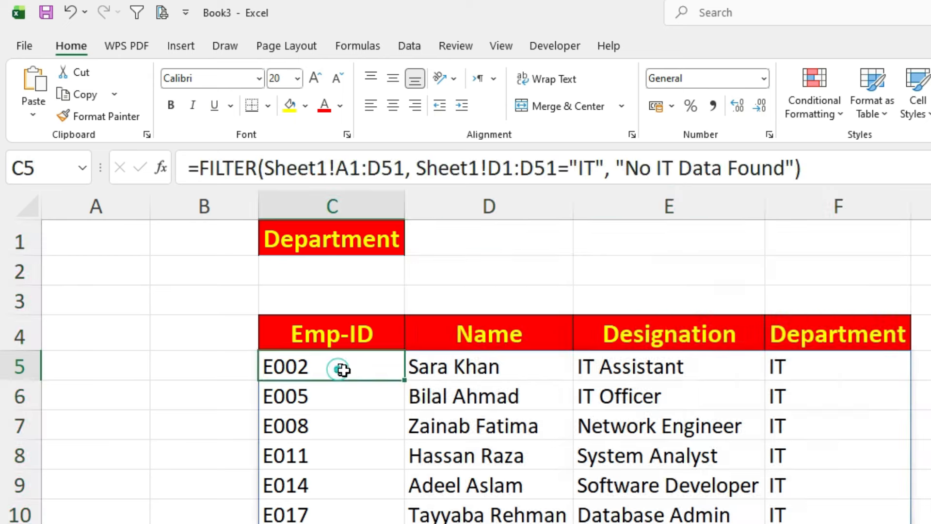
- Set the department criterion of the FILTER formula in C5 to "HR"
click(573, 164)
double_click(587, 167)
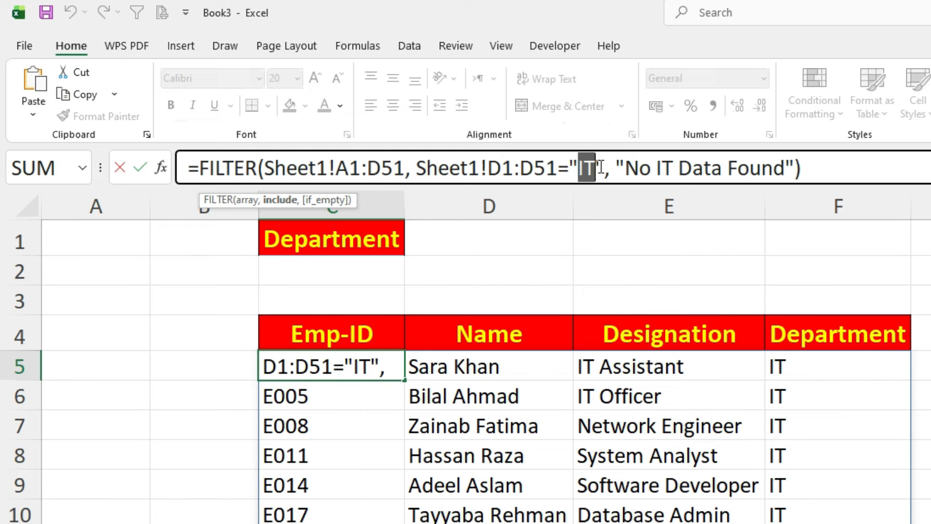
text(HR)
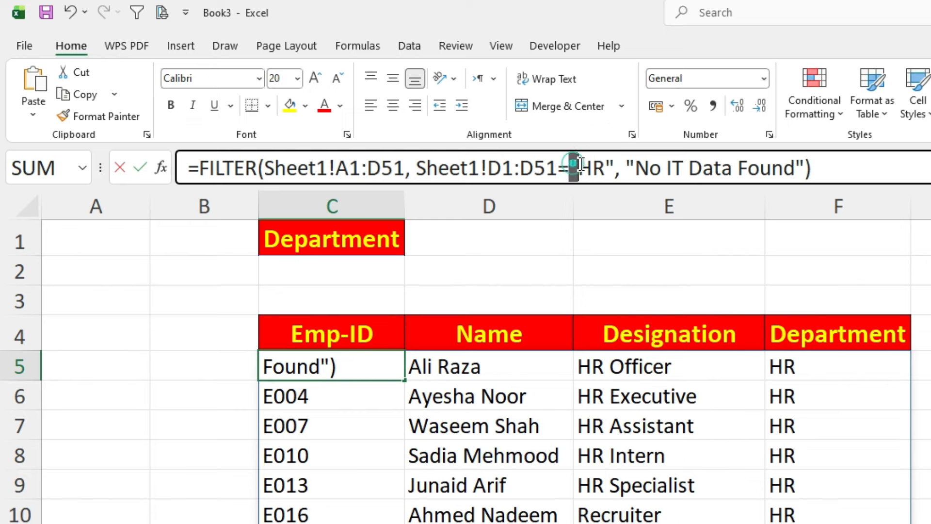
- Replace the quoted department criterion in the C5 FILTER formula with a reference to cell C2, and select C2
drag(568, 168, 615, 168)
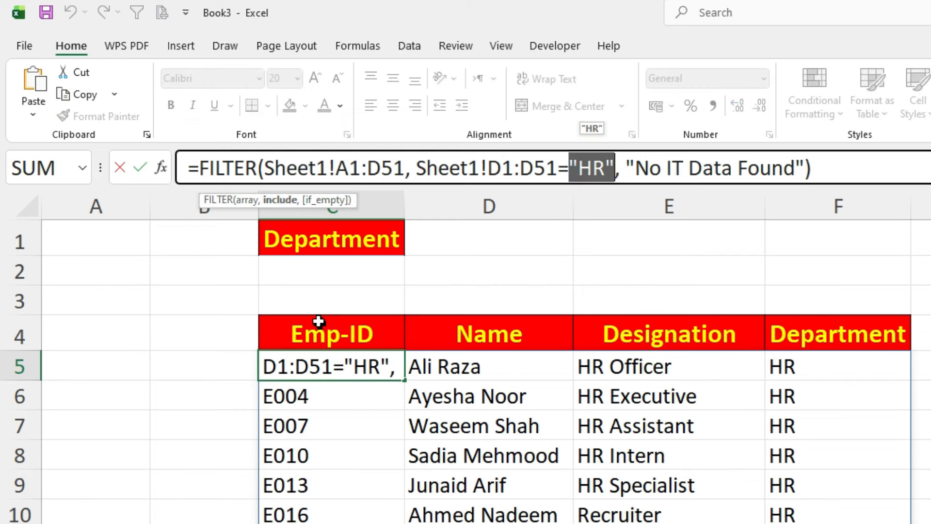
click(348, 271)
key(Return)
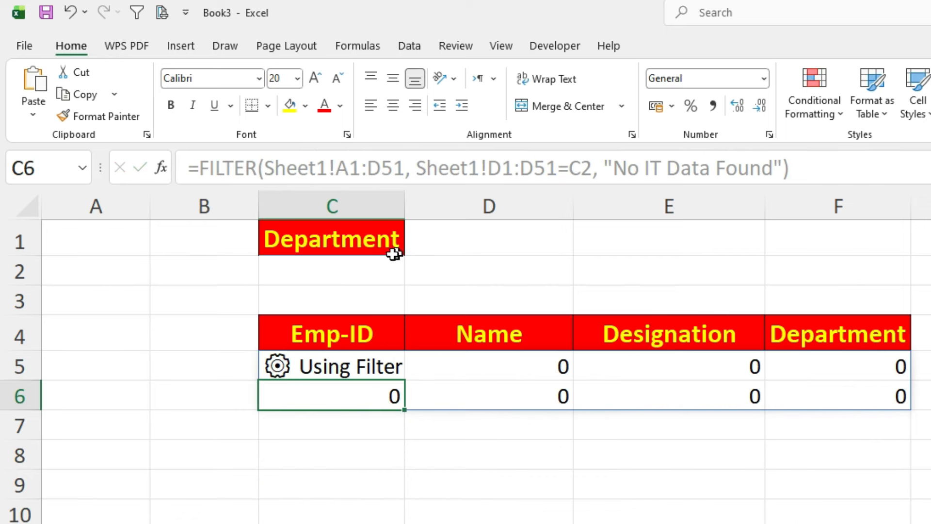
click(374, 258)
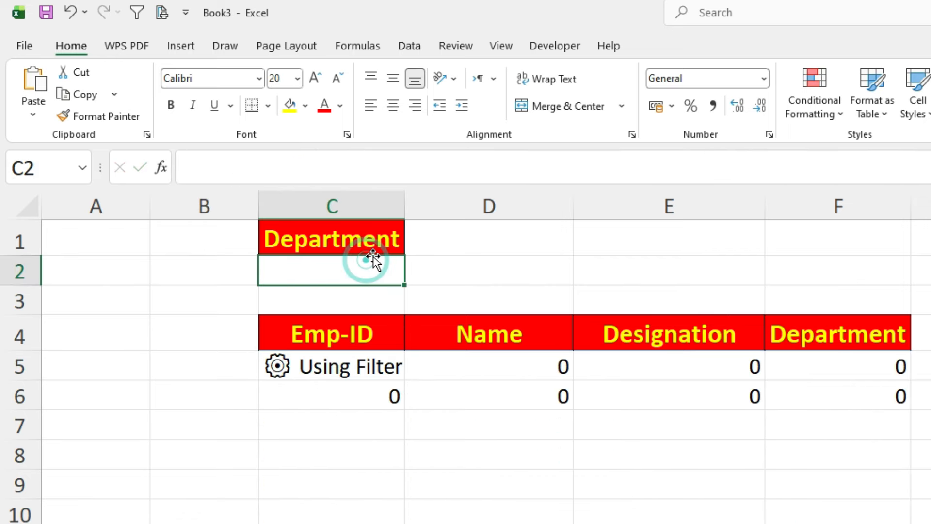
- Enter HR as the department in C2 to filter the employee list, and replace it with IT
text(HR)
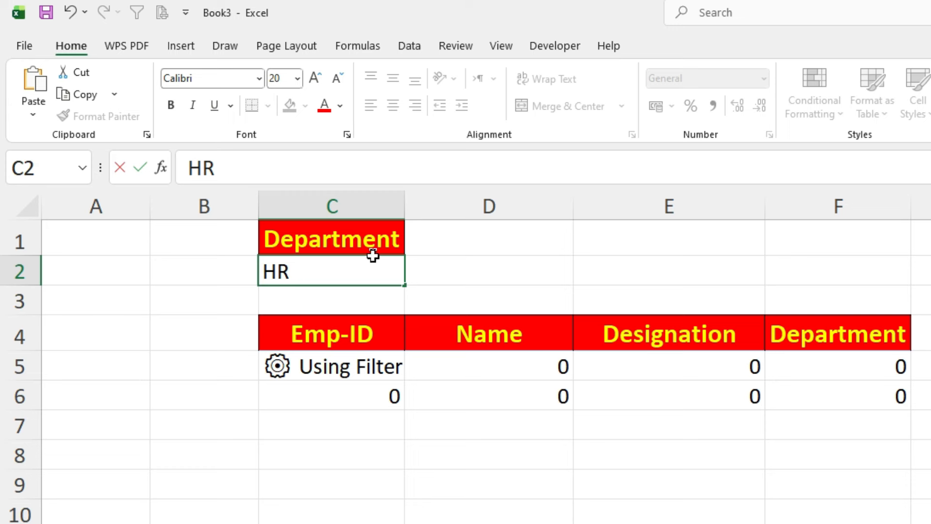
key(Return)
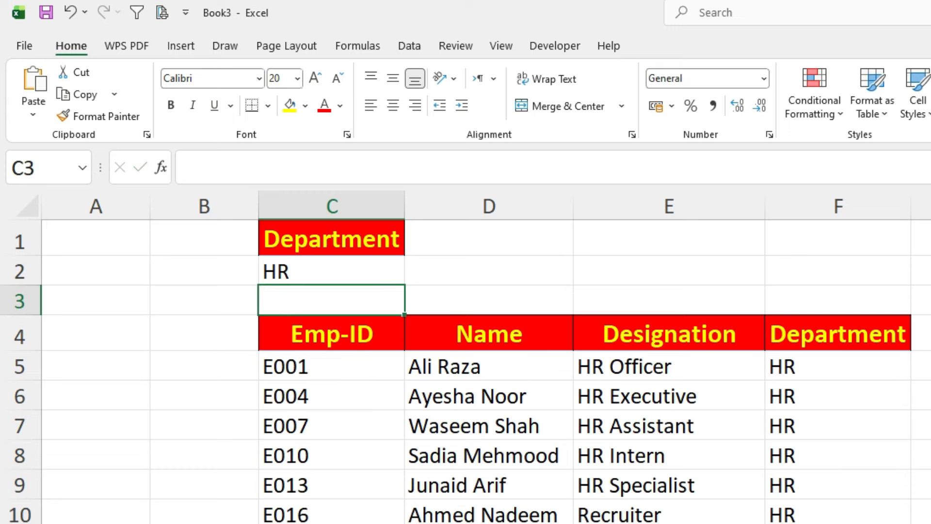
double_click(303, 271)
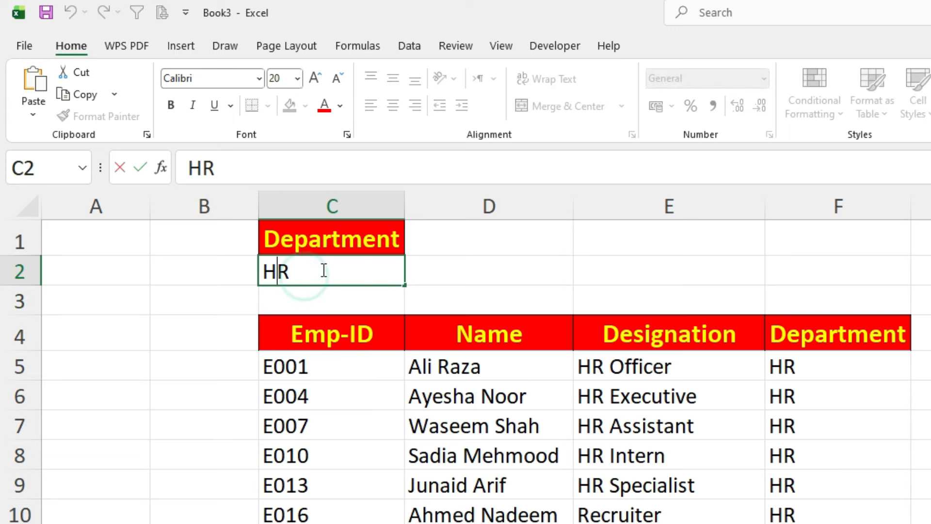
key(BackSpace)
key(Delete)
text(IT)
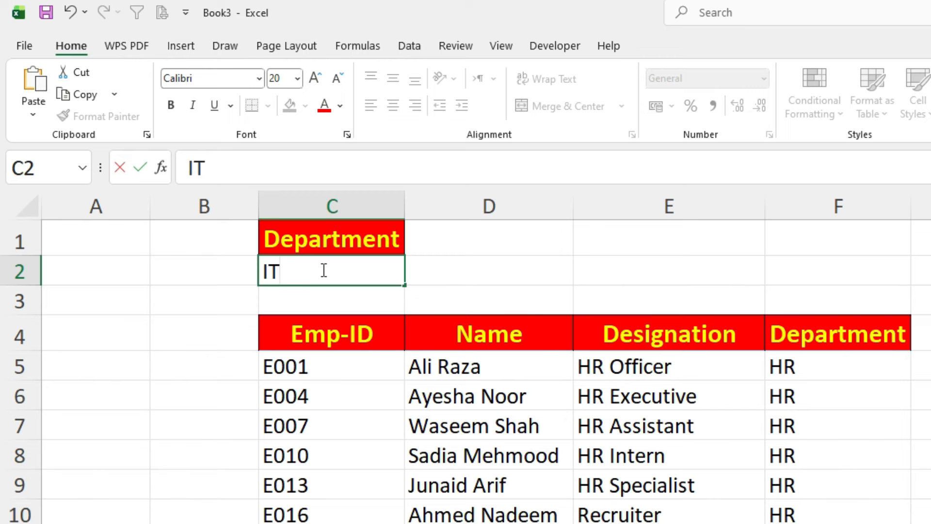
key(Return)
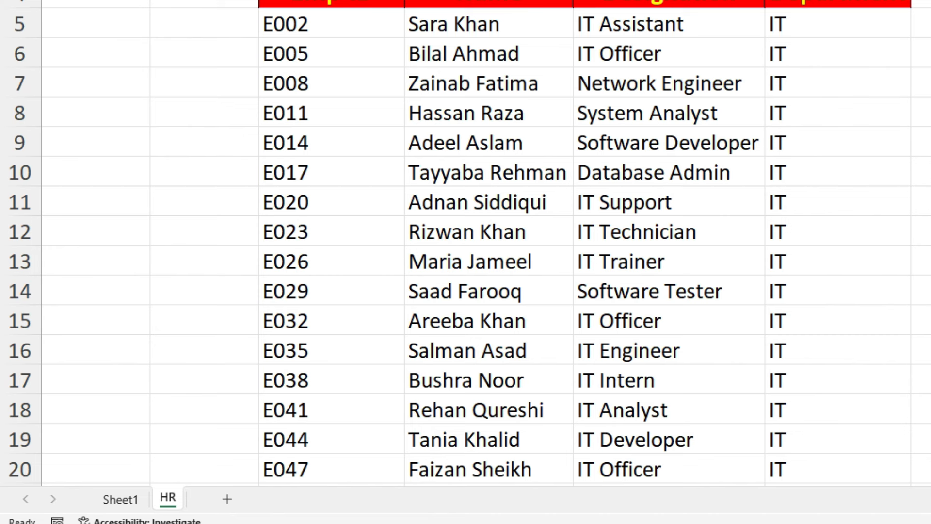
- Duplicate the HR sheet and rename the copy IT
click(168, 498)
drag(167, 496, 207, 499)
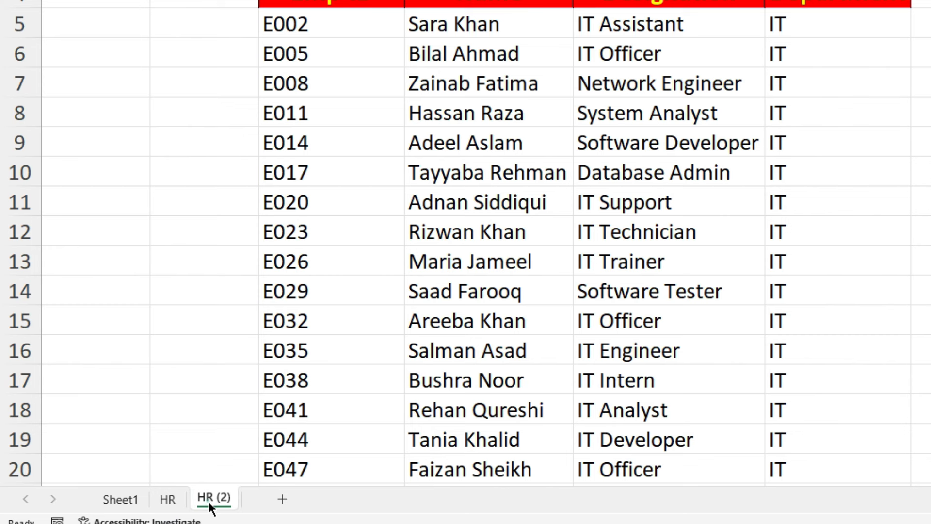
double_click(210, 498)
key(BackSpace)
text(IT)
key(Return)
- Duplicate the IT sheet and rename the copy Admin
drag(203, 504, 245, 497)
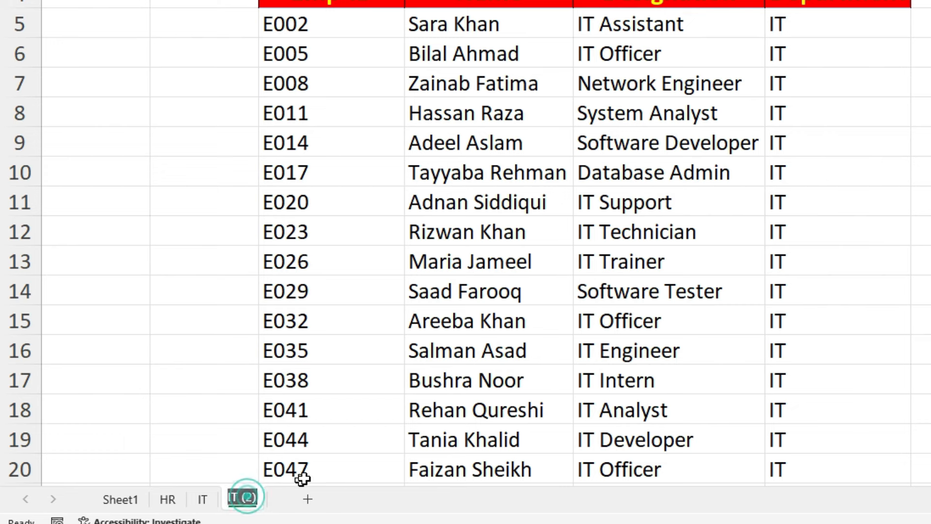
text(As)
key(BackSpace)
text(dmin)
key(Return)
- Set the department in cell C2 of the Admin sheet to Admin
click(341, 166)
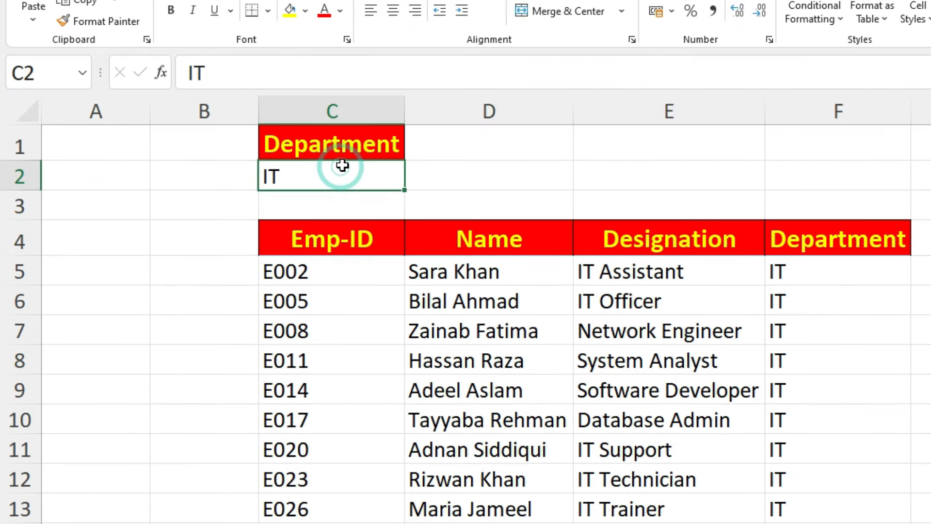
text(Admin)
key(Return)
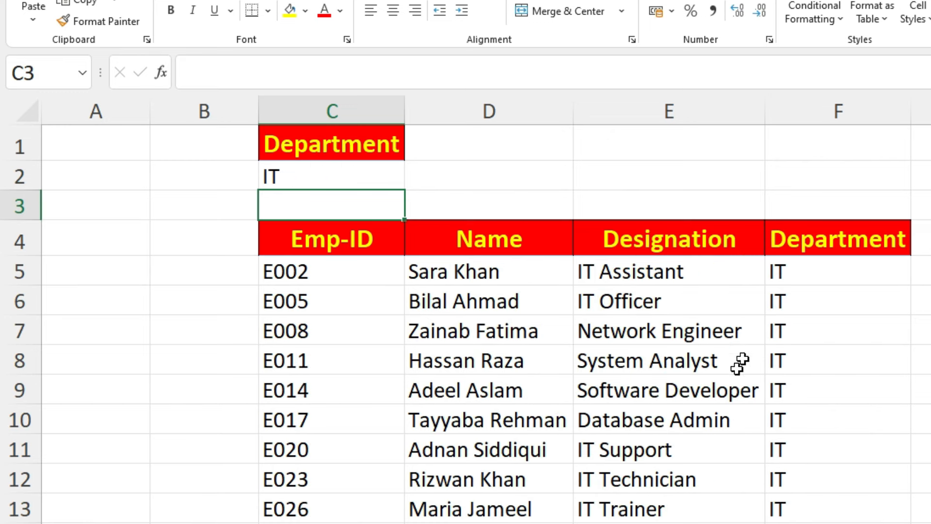
- Set the department in cell C2 of the HR sheet to HR
click(307, 177)
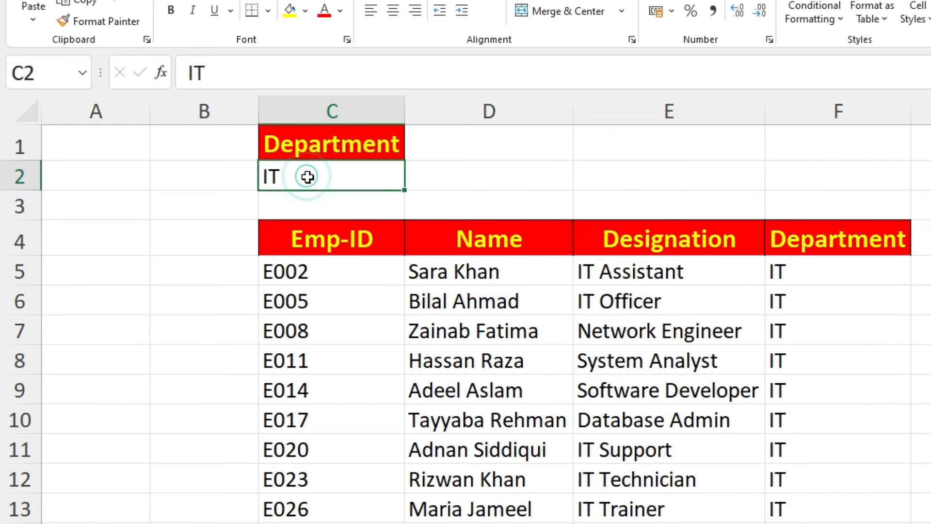
text(HR)
key(Return)
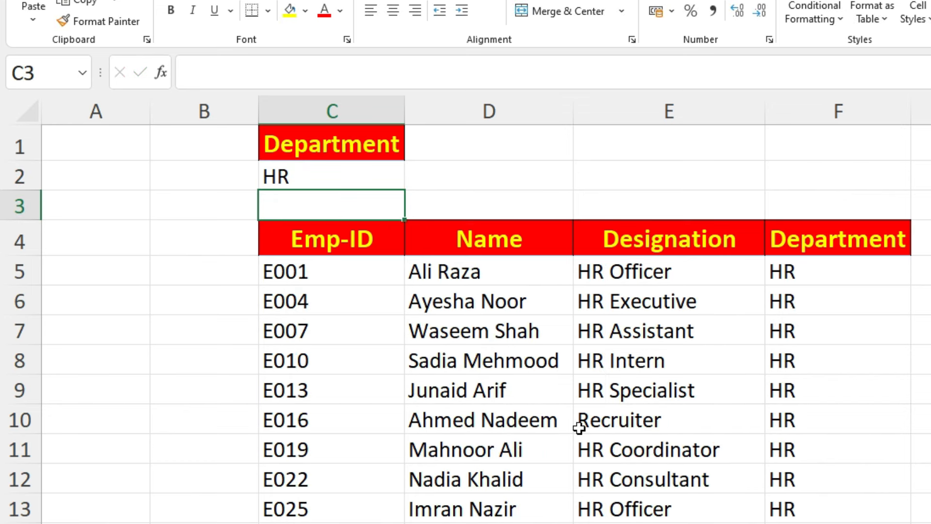
- Inspect the C2 criterion reference inside the FILTER formula in C5, leaving the formula as it is
click(305, 261)
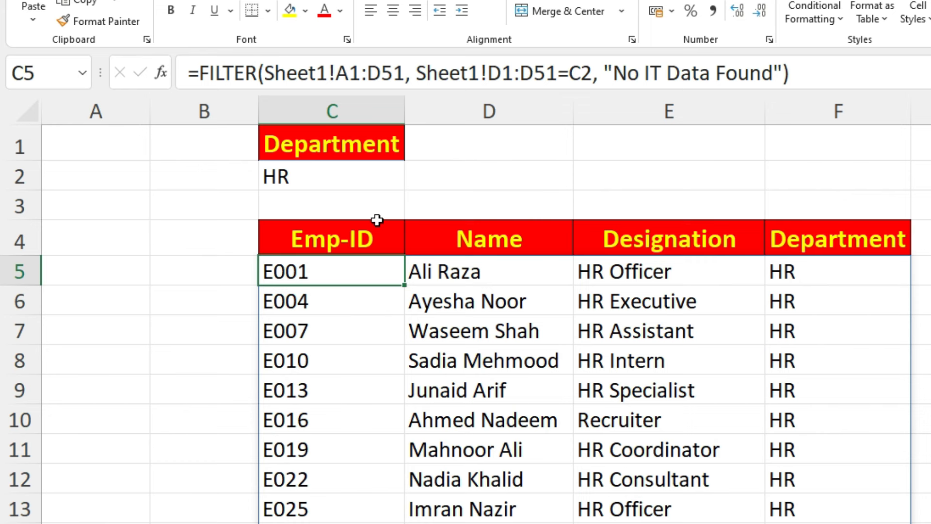
click(569, 73)
double_click(584, 74)
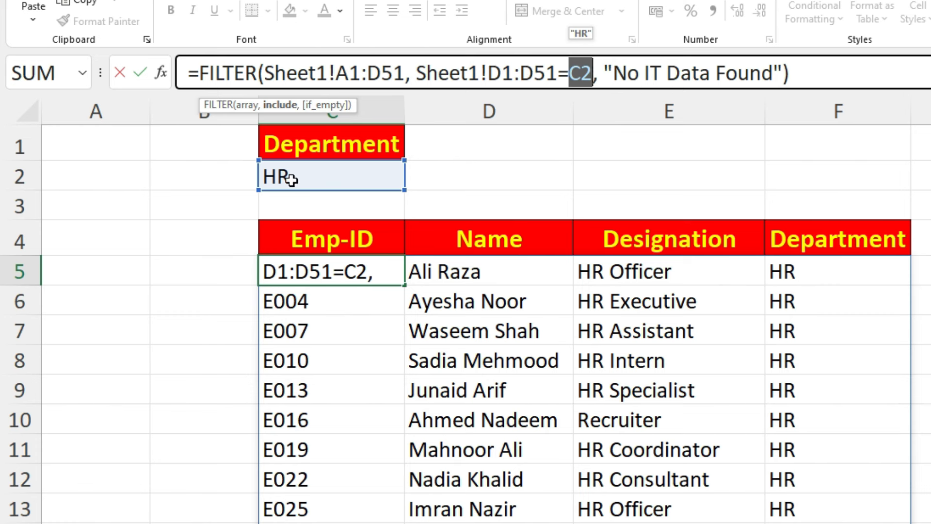
key(Return)
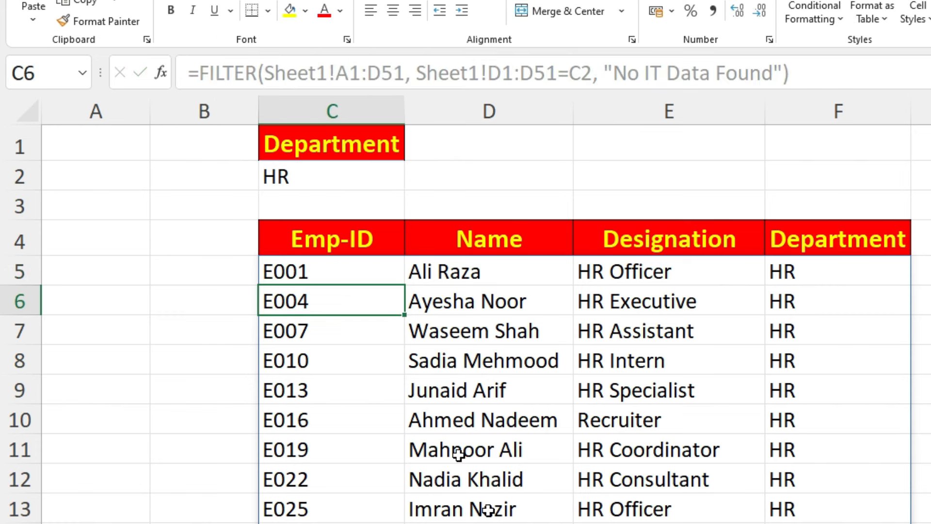